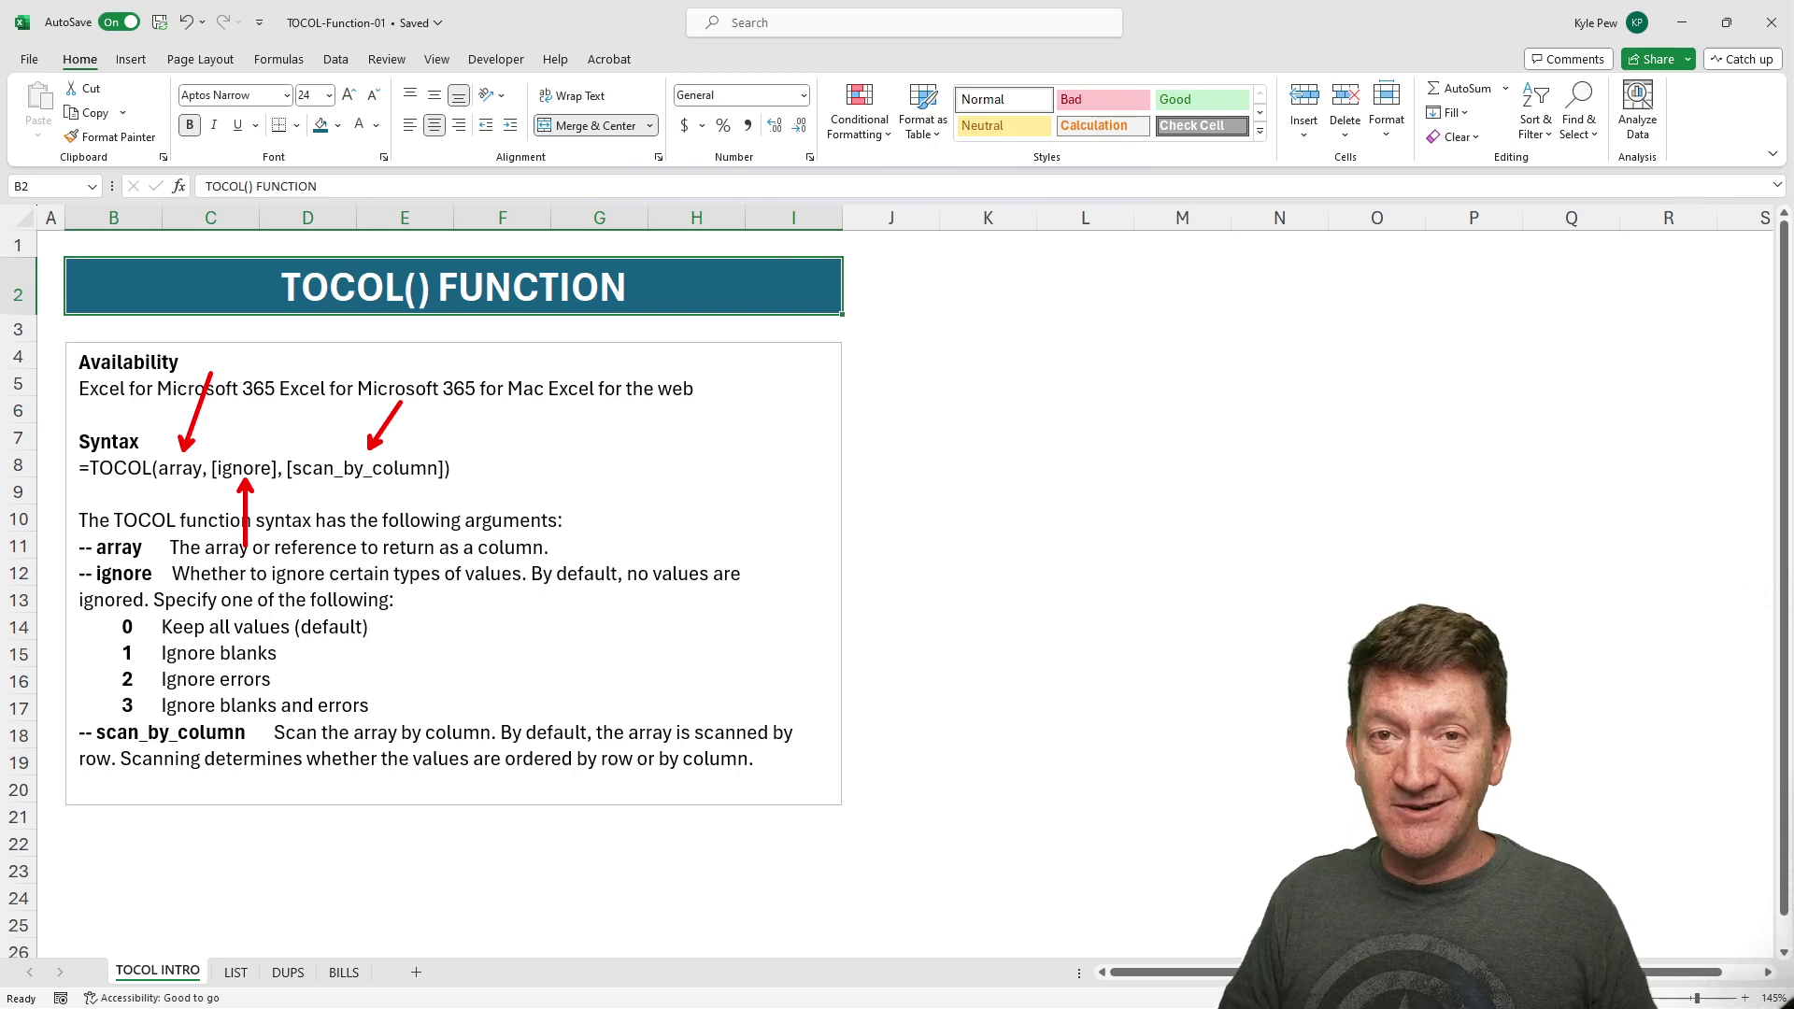
On the LIST sheet, enter a TOCOL formula in B9 that stacks the range B2:D5 into one column
{"action": "key", "text": "Escape"}
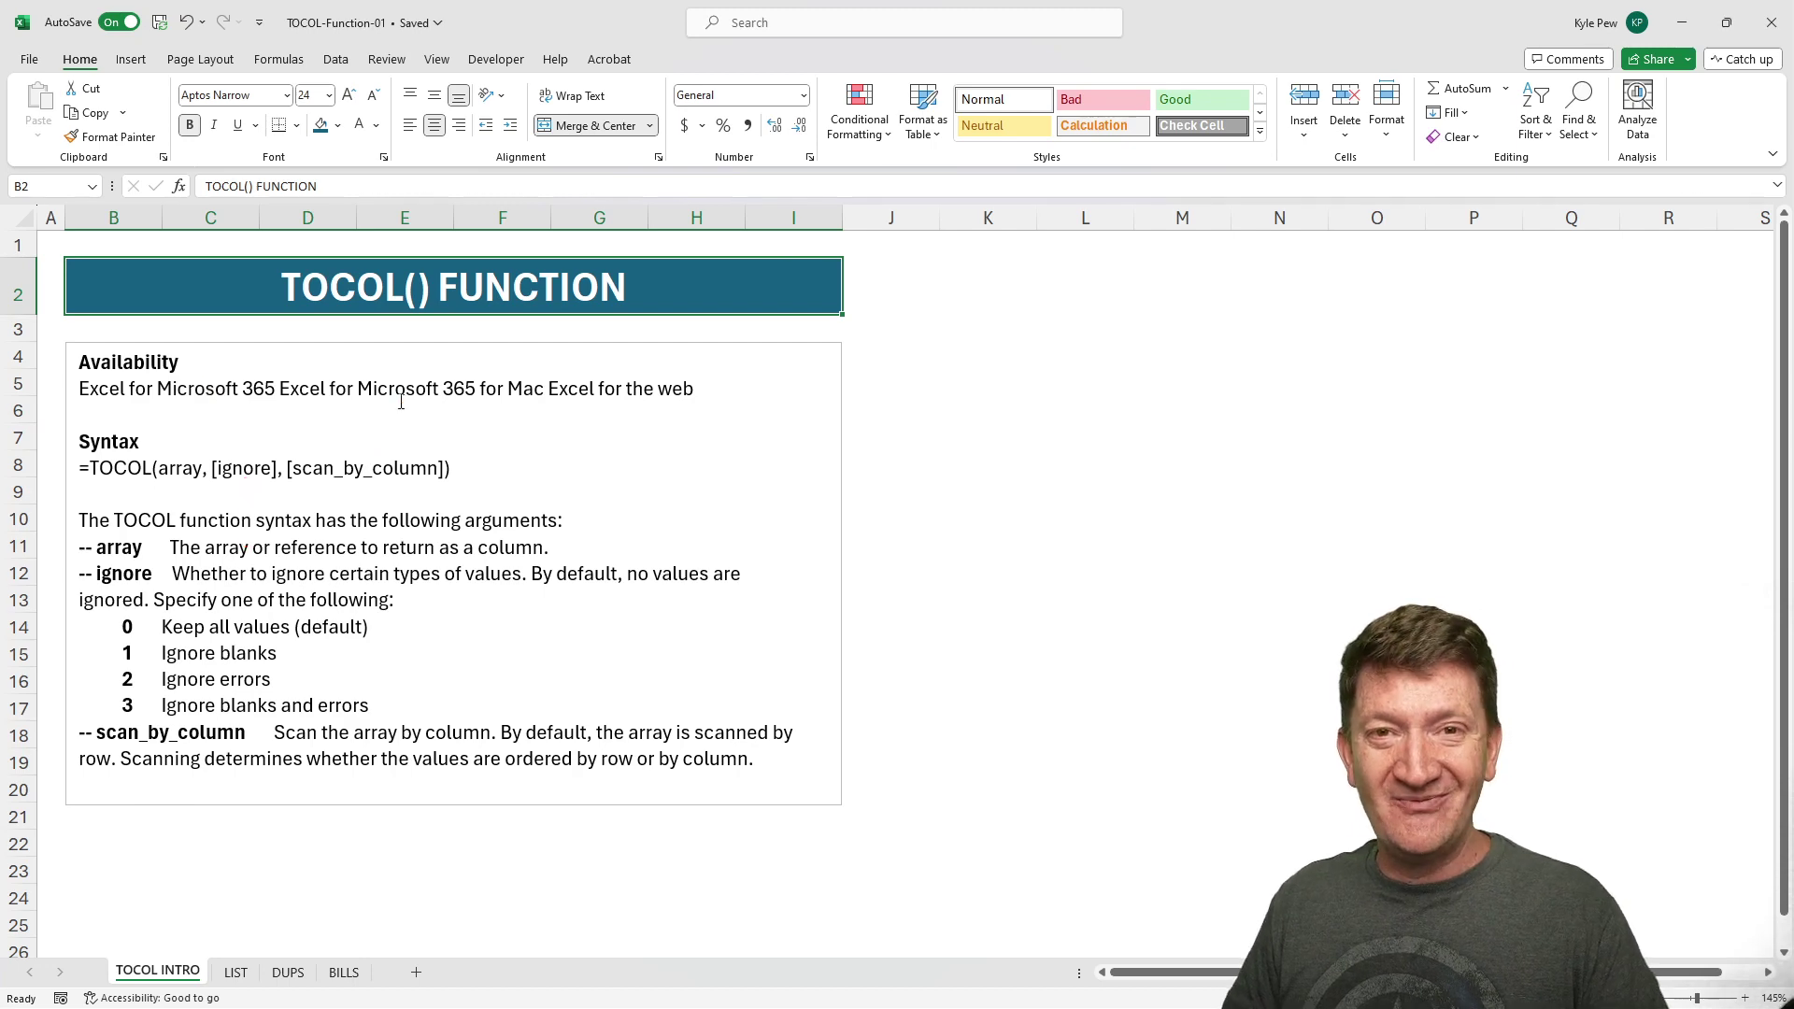
{"action": "left_click", "coordinate": [234, 973]}
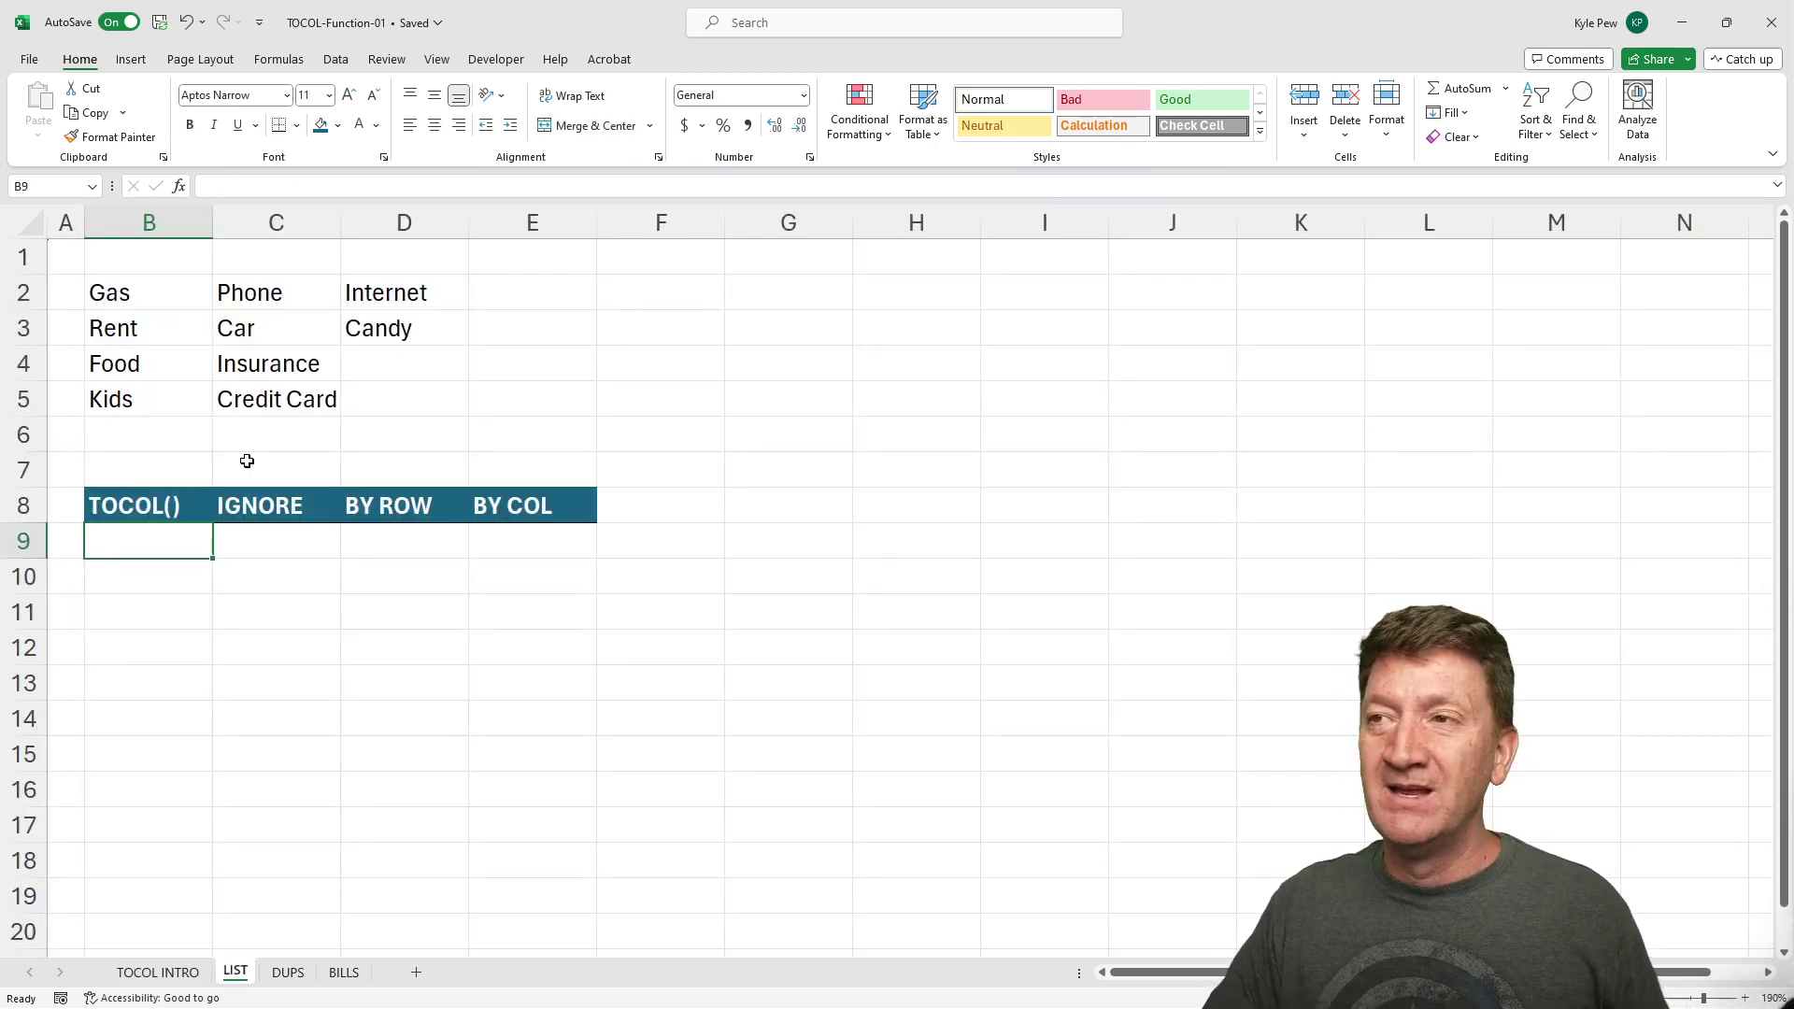
{"action": "left_click_drag", "start_coordinate": [144, 309], "coordinate": [422, 420]}
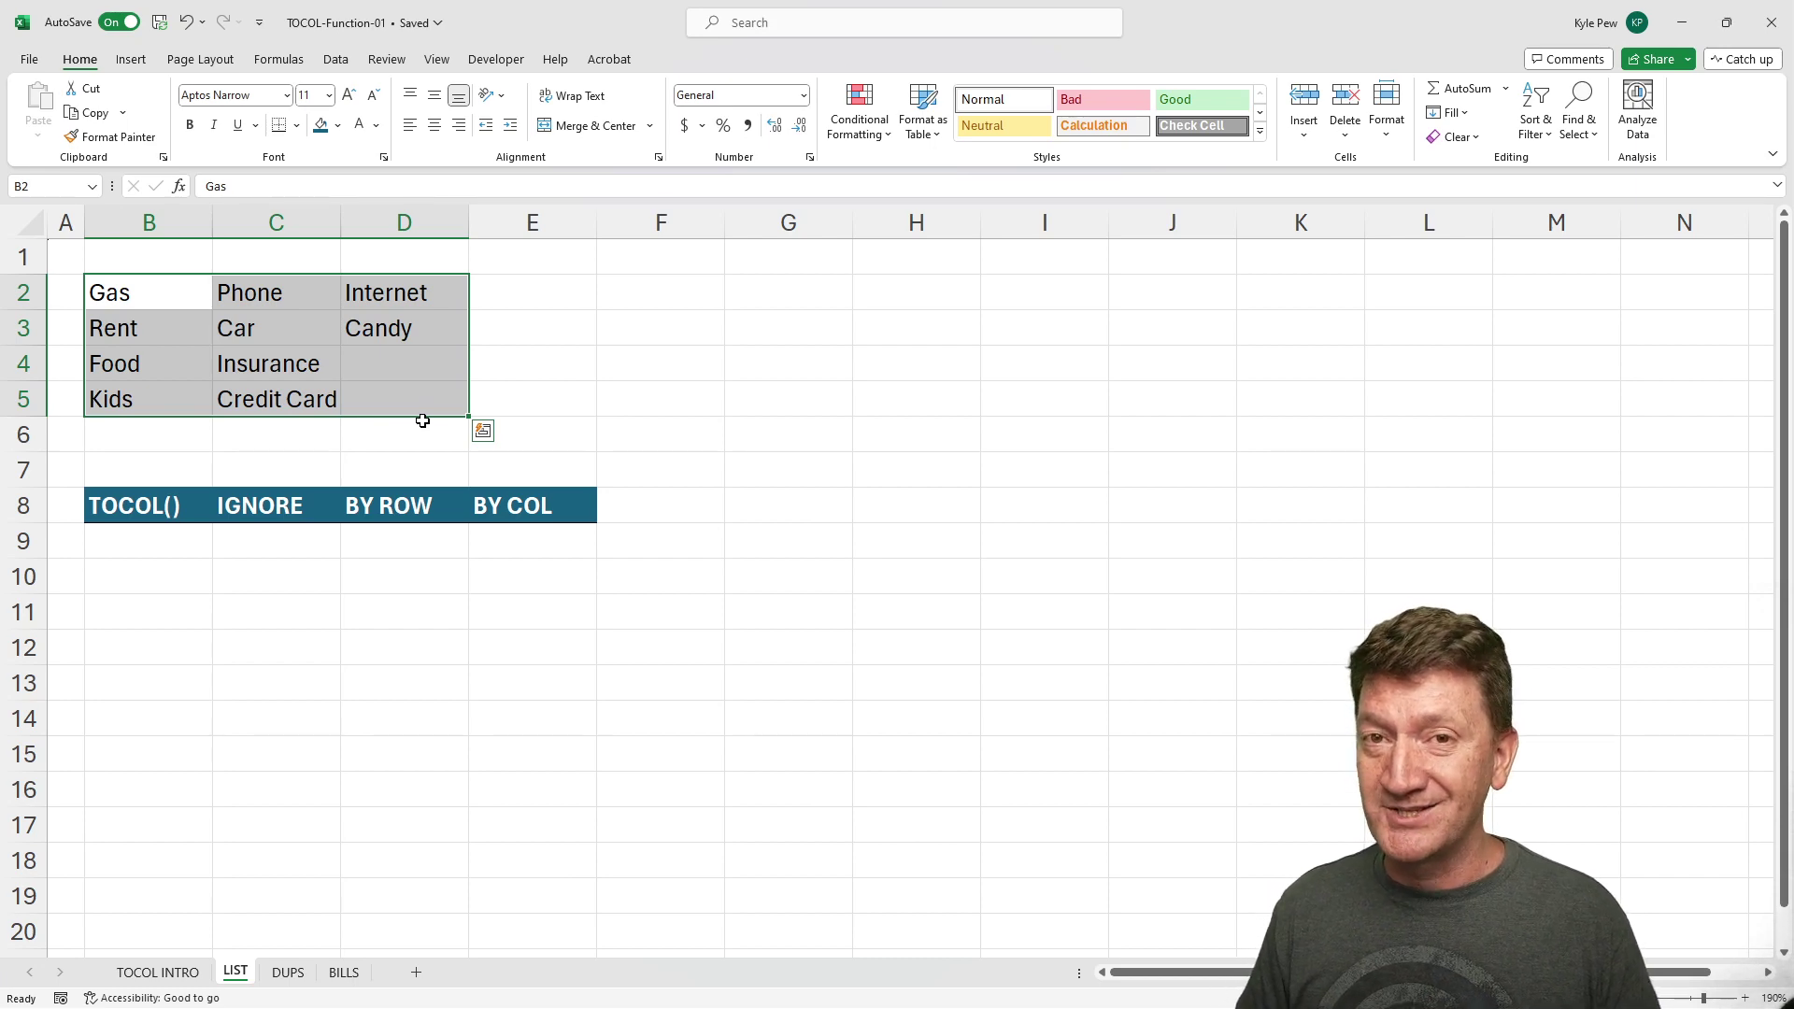
{"action": "left_click", "coordinate": [116, 545]}
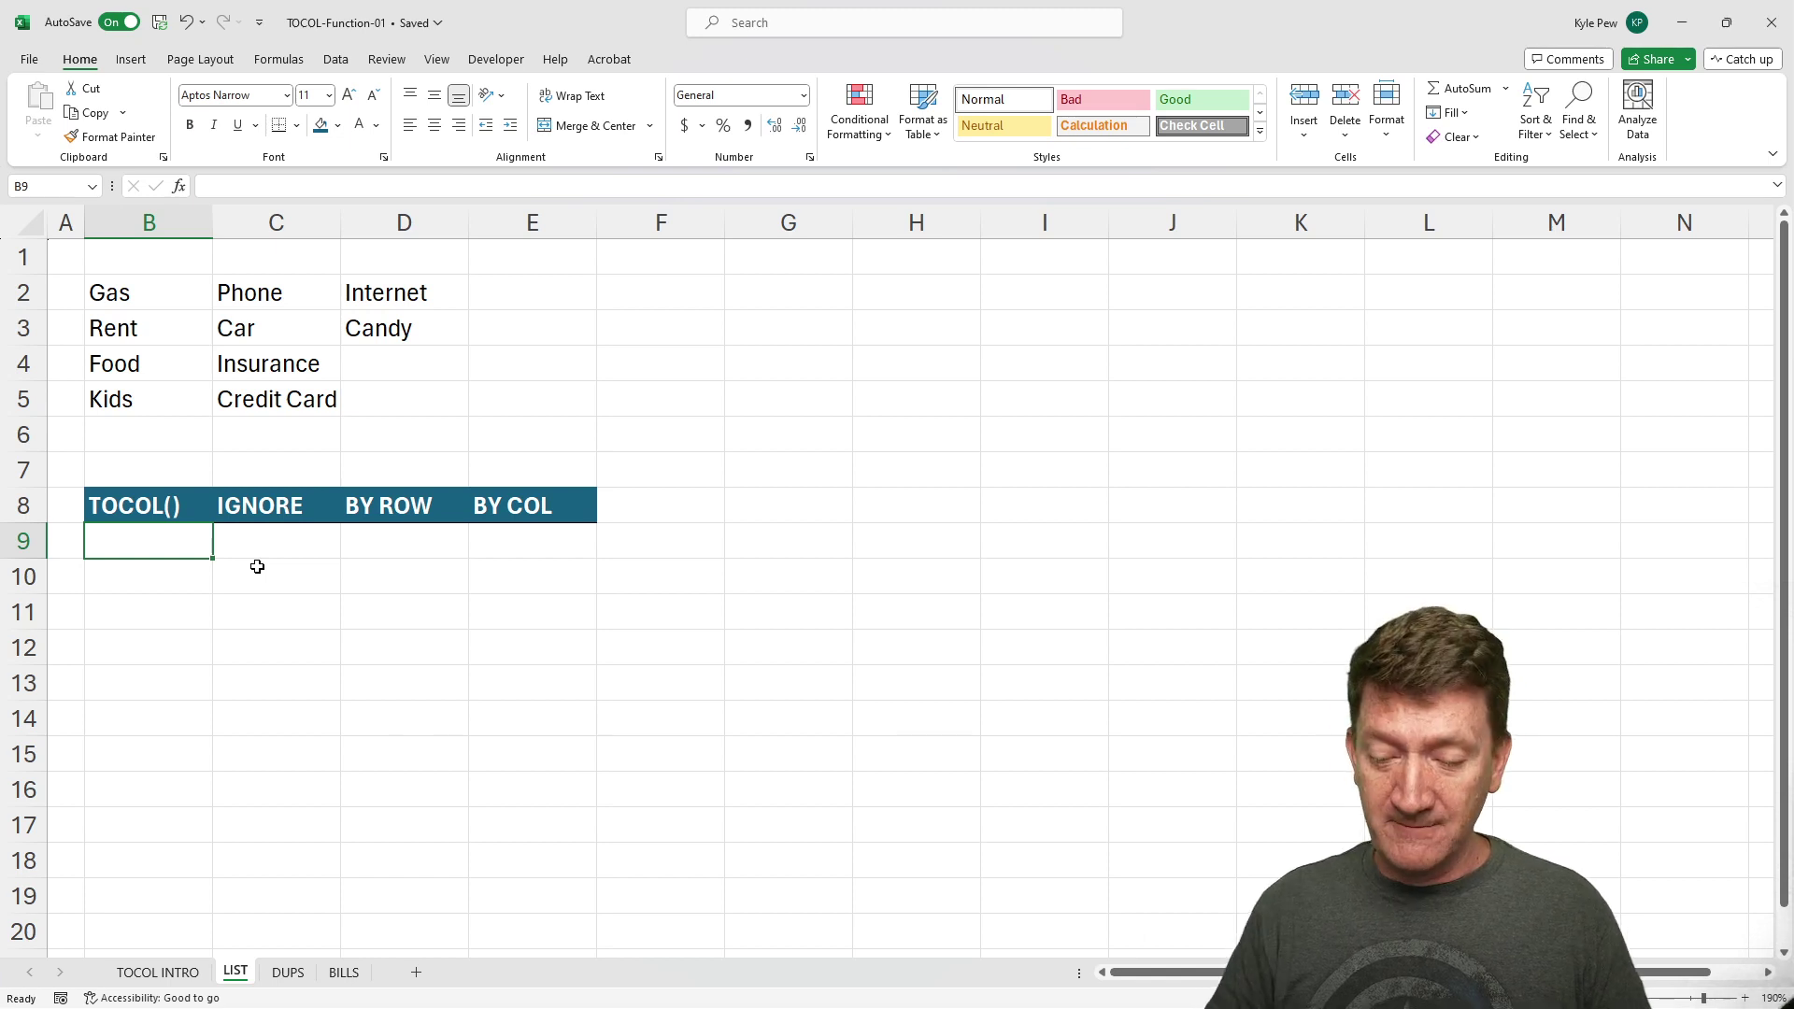
{"action": "type", "text": "="}
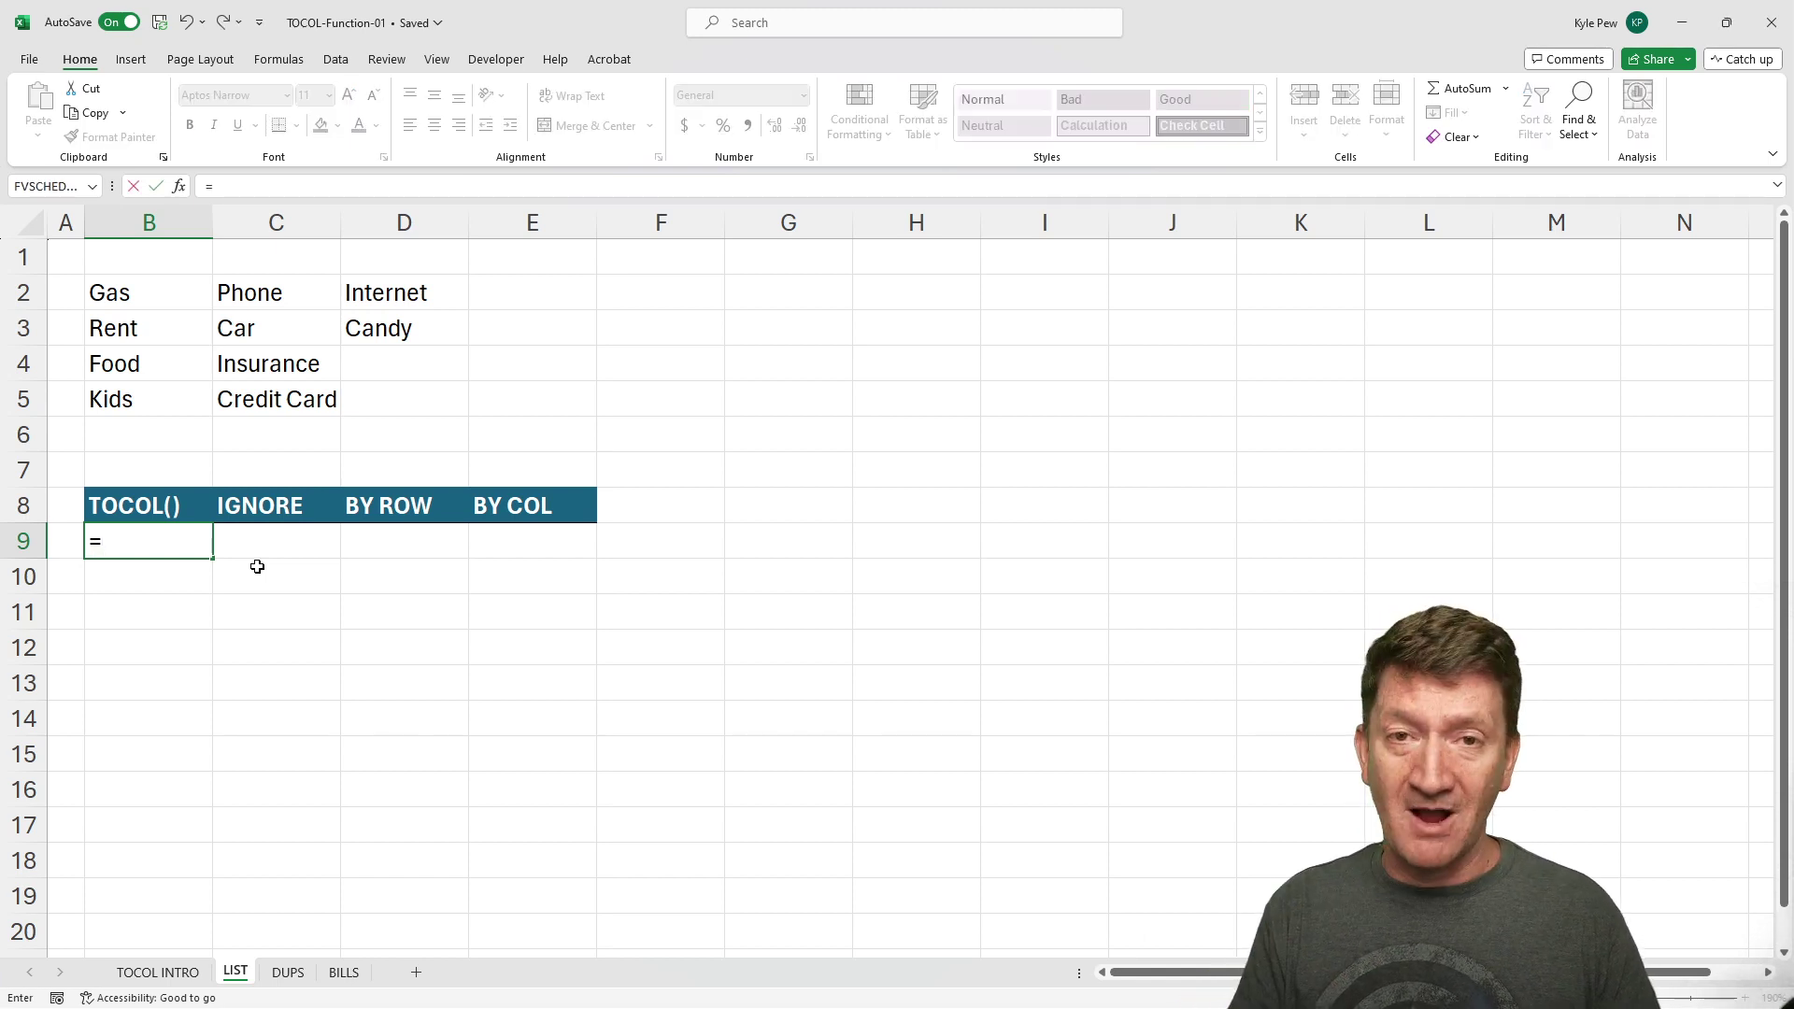
{"action": "type", "text": "tocol"}
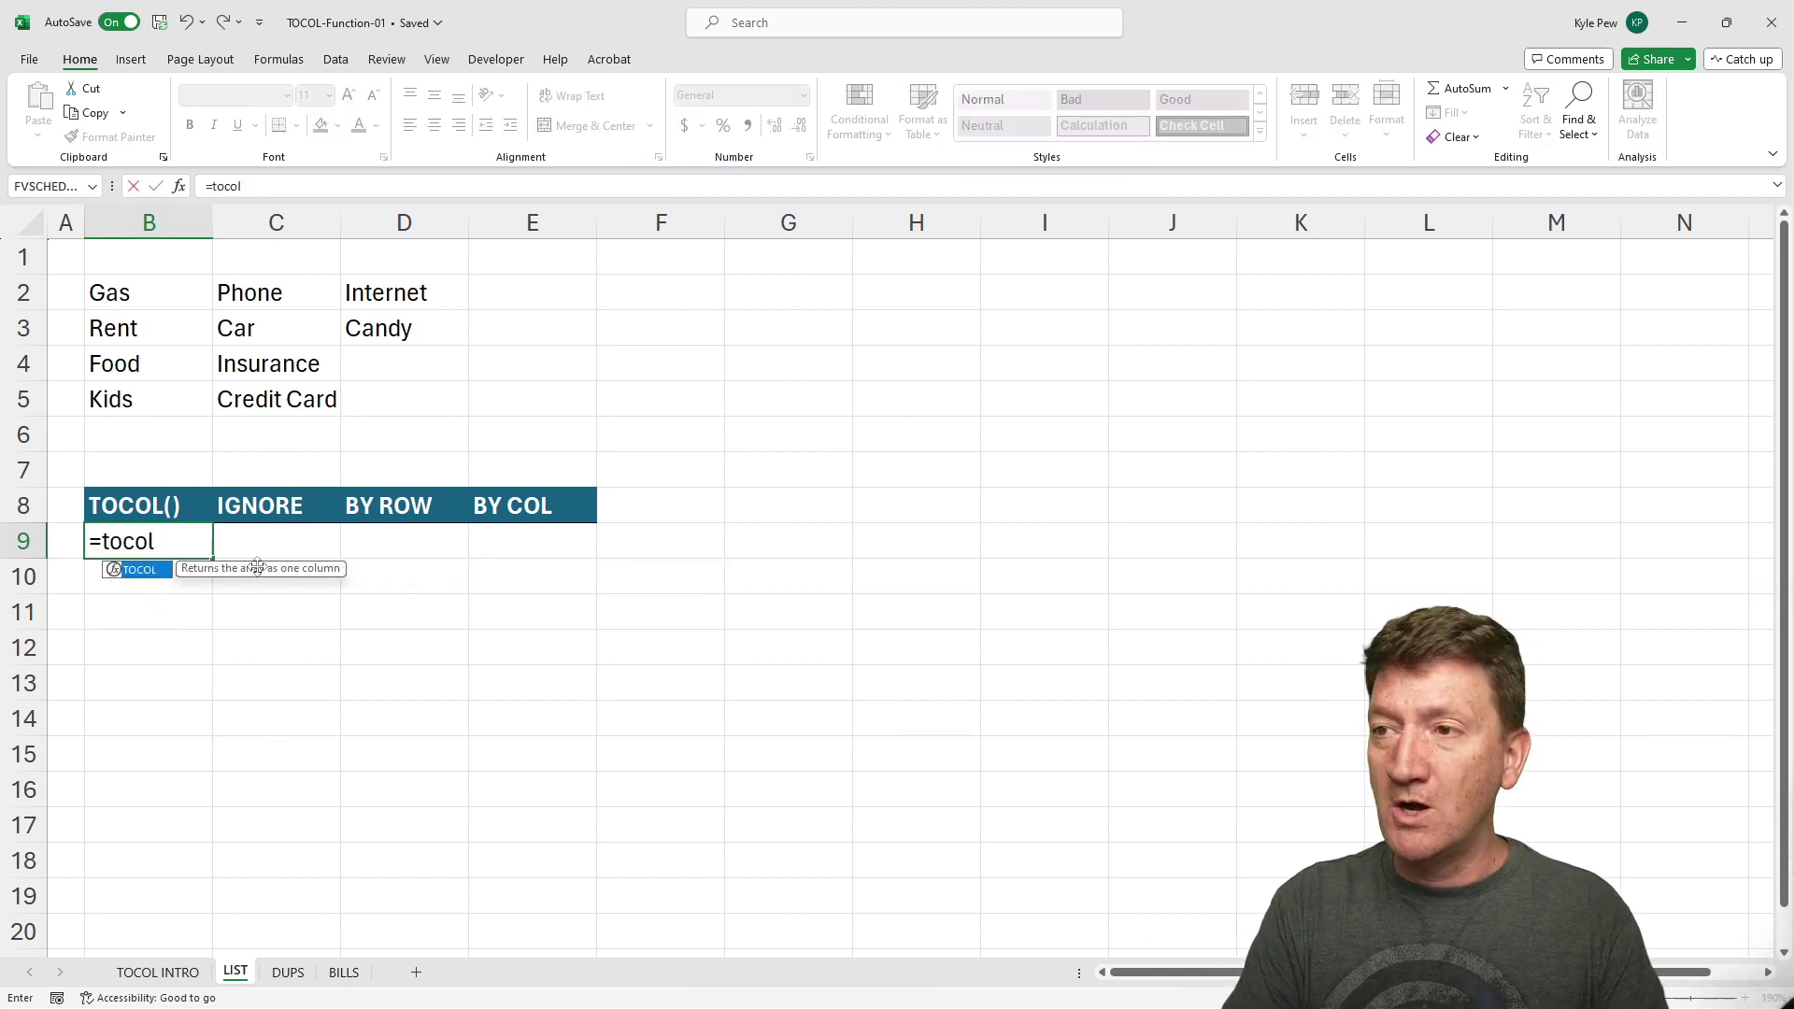
{"action": "type", "text": "("}
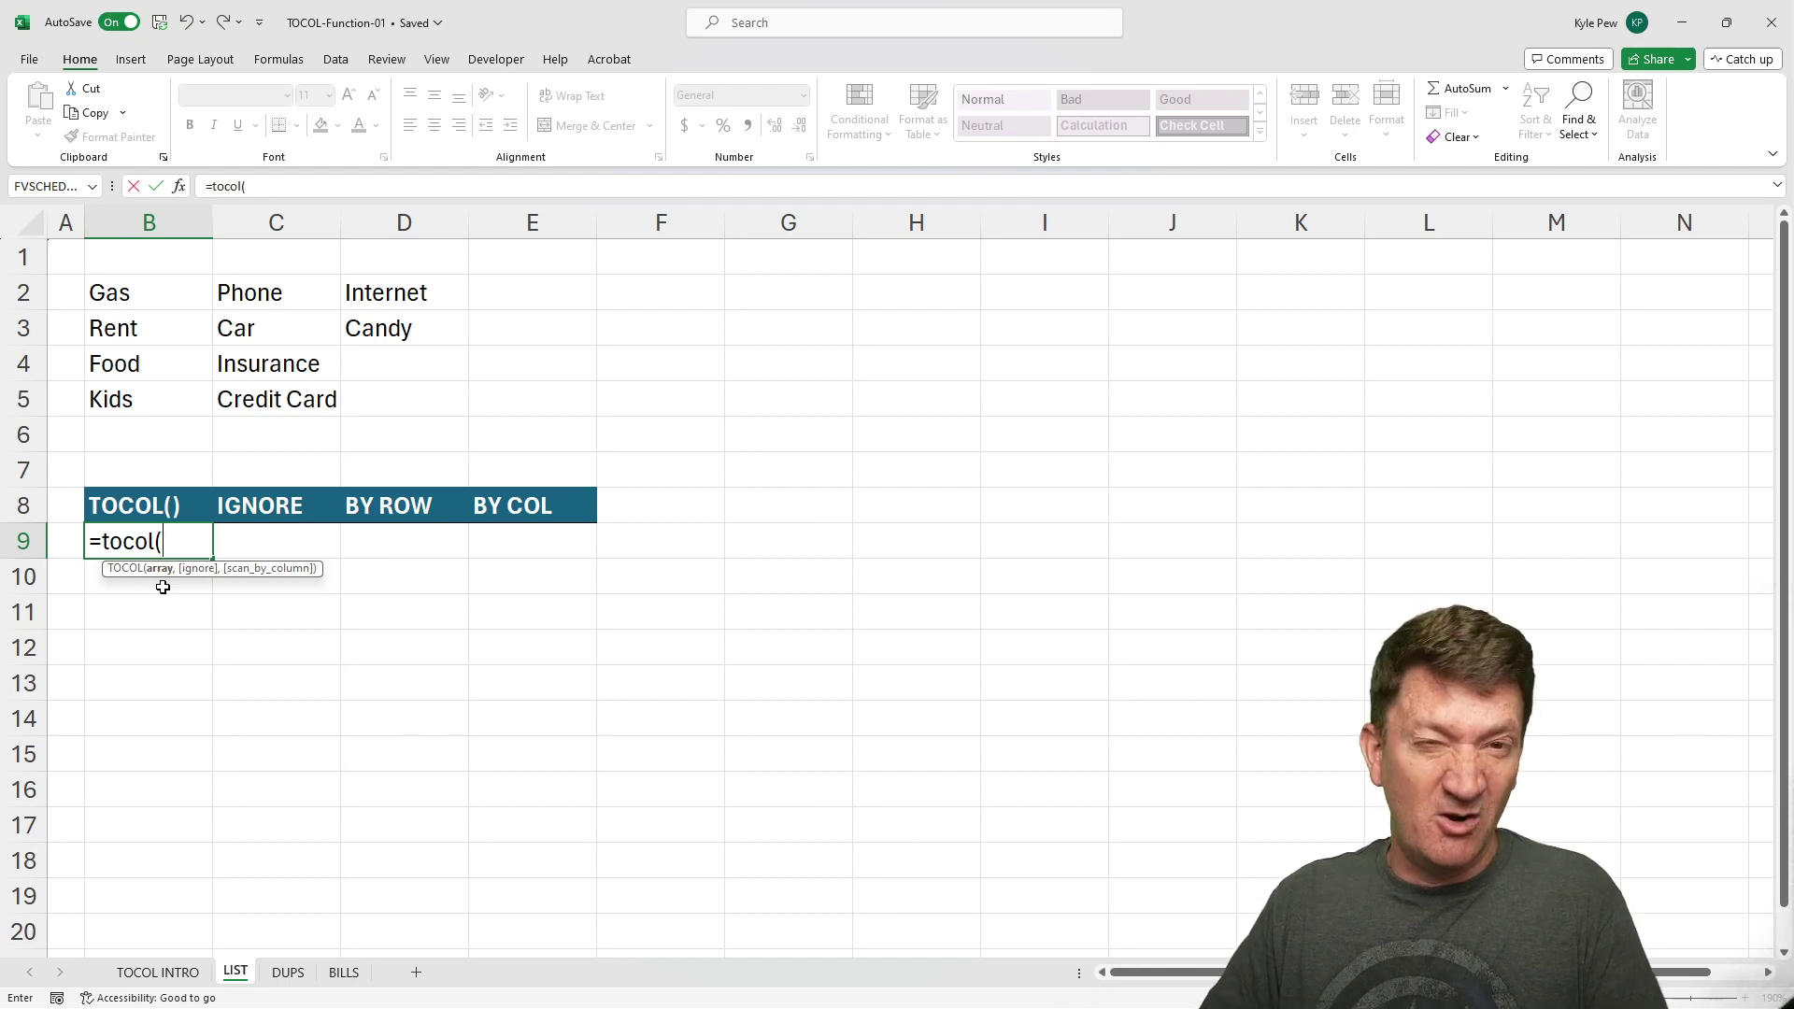
{"action": "left_click", "coordinate": [173, 286]}
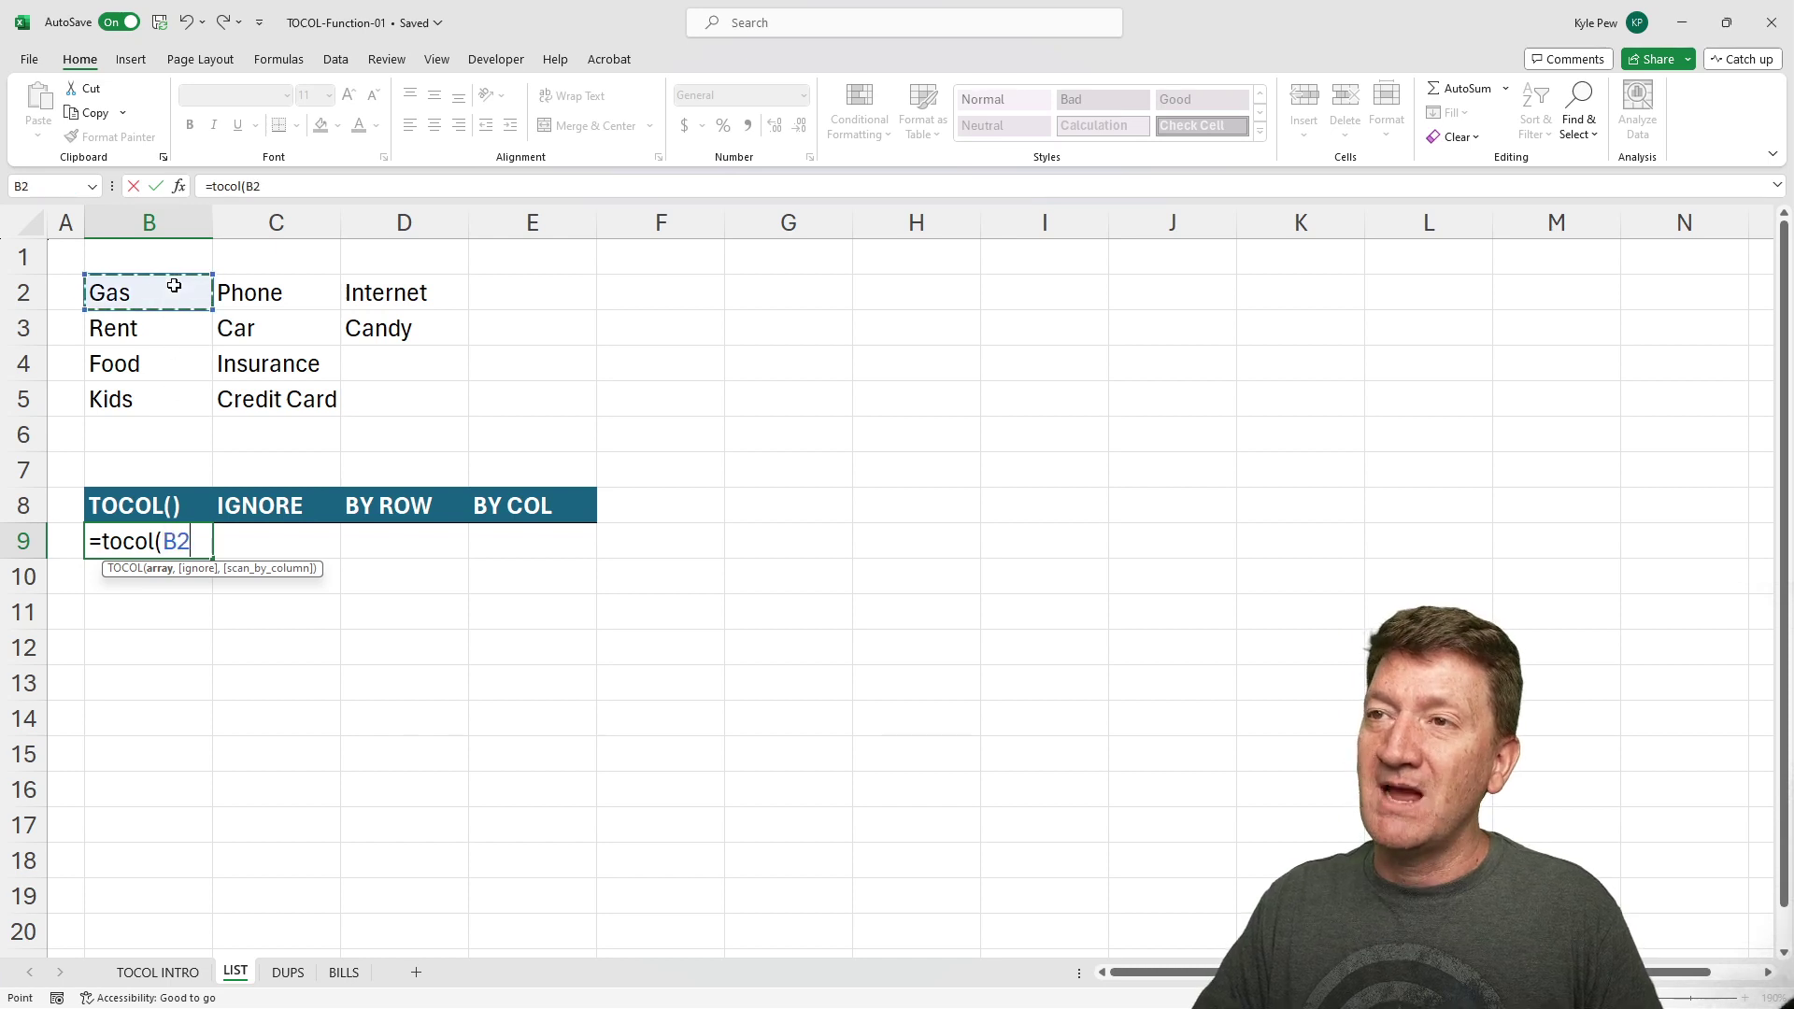
{"action": "left_click_drag", "start_coordinate": [174, 286], "coordinate": [381, 389]}
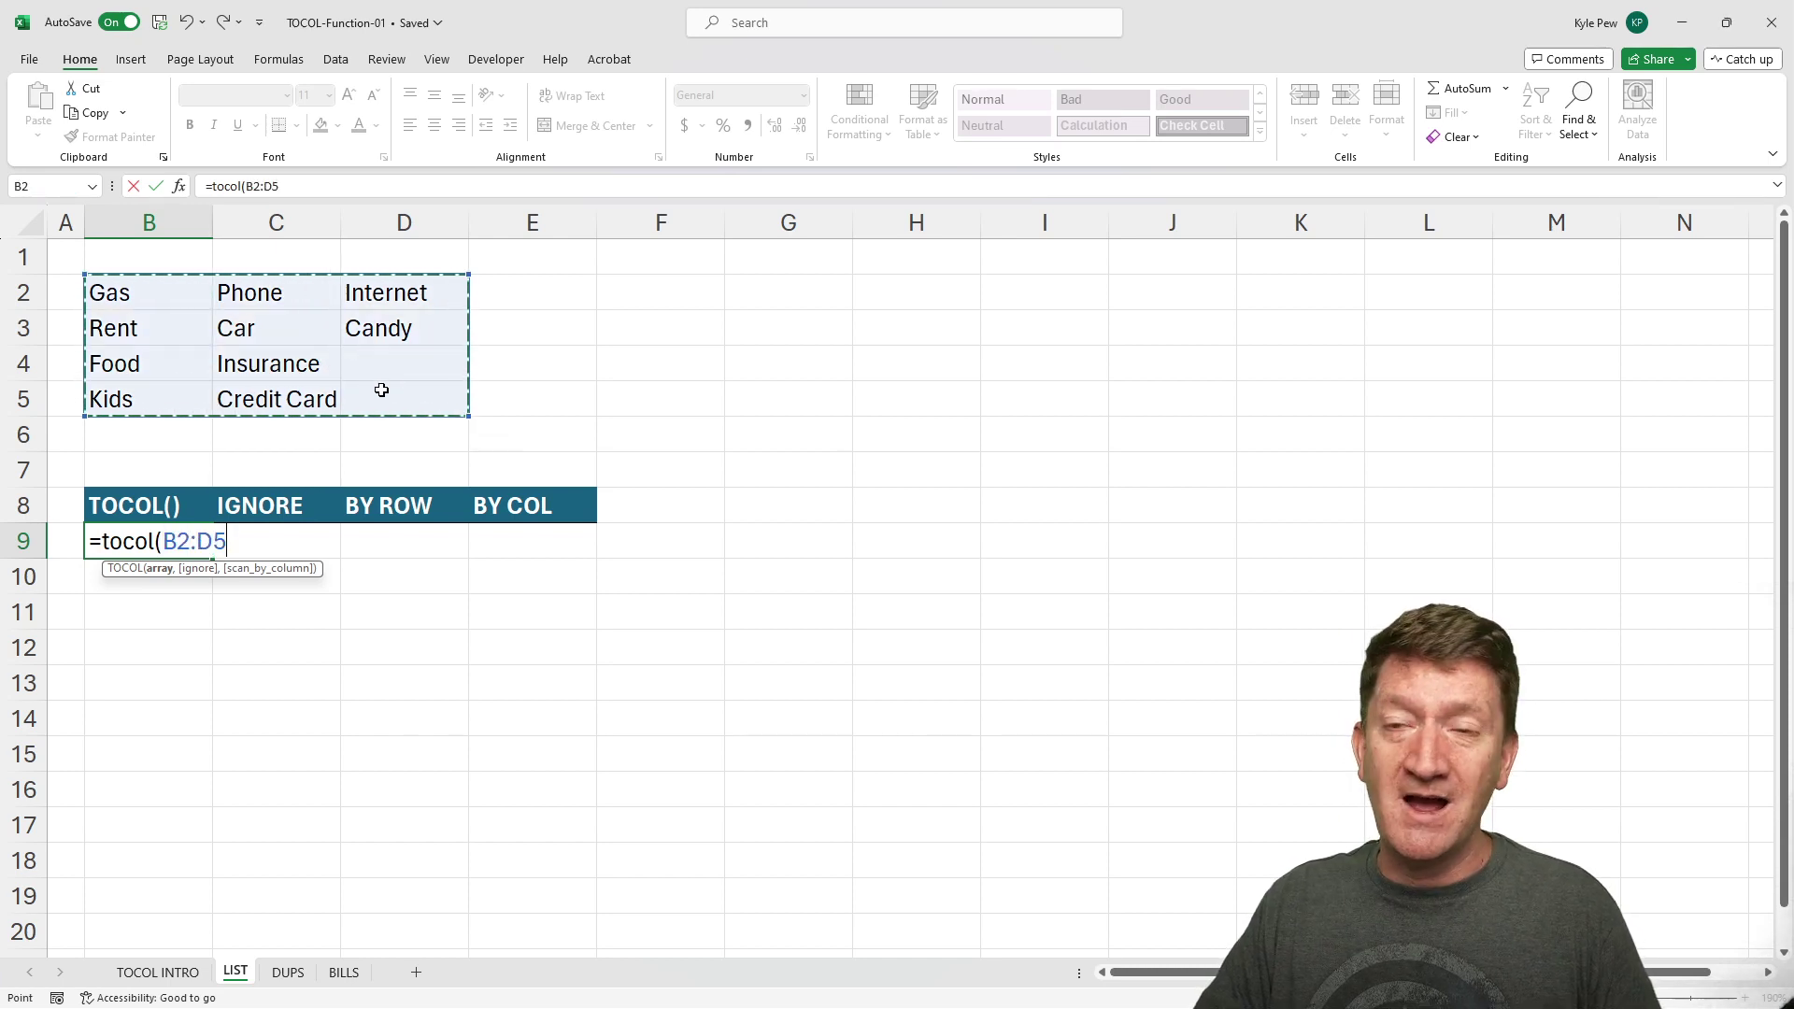
{"action": "key", "text": "Return"}
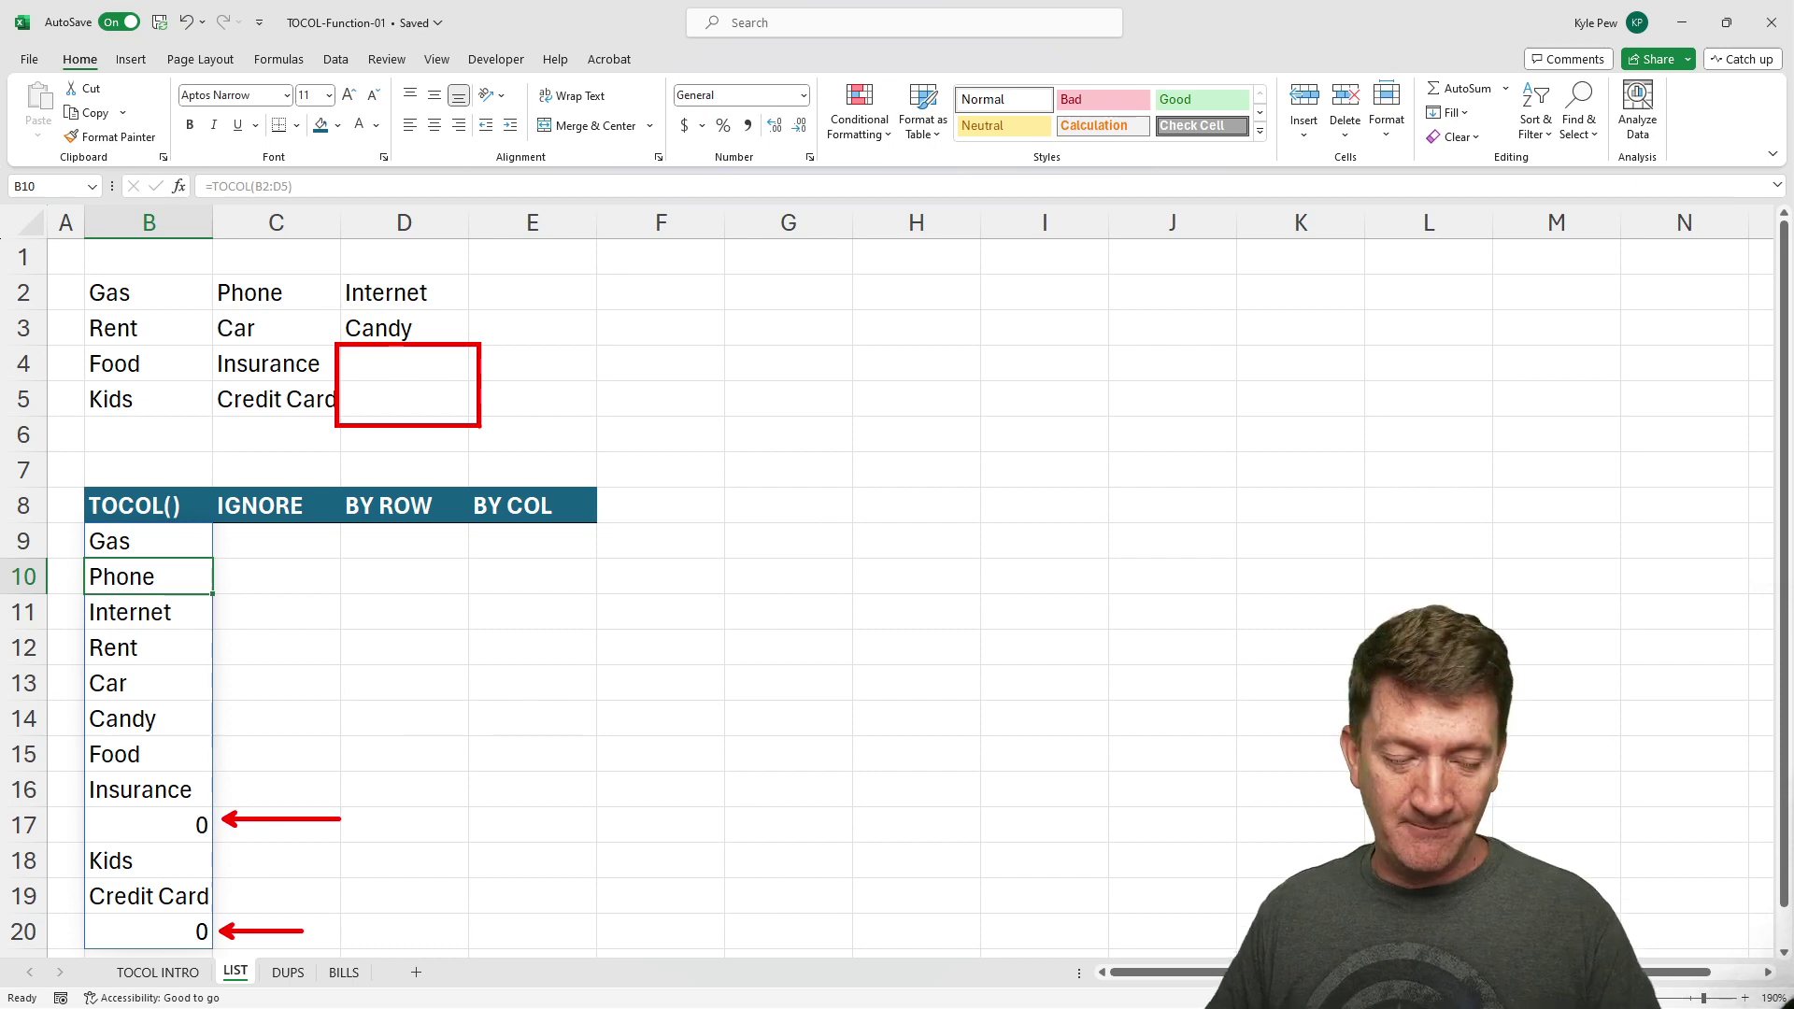
Enter =TOCOL(B2:D5,1) in C9 under IGNORE to stack the same range while ignoring blanks
{"action": "left_click", "coordinate": [268, 545]}
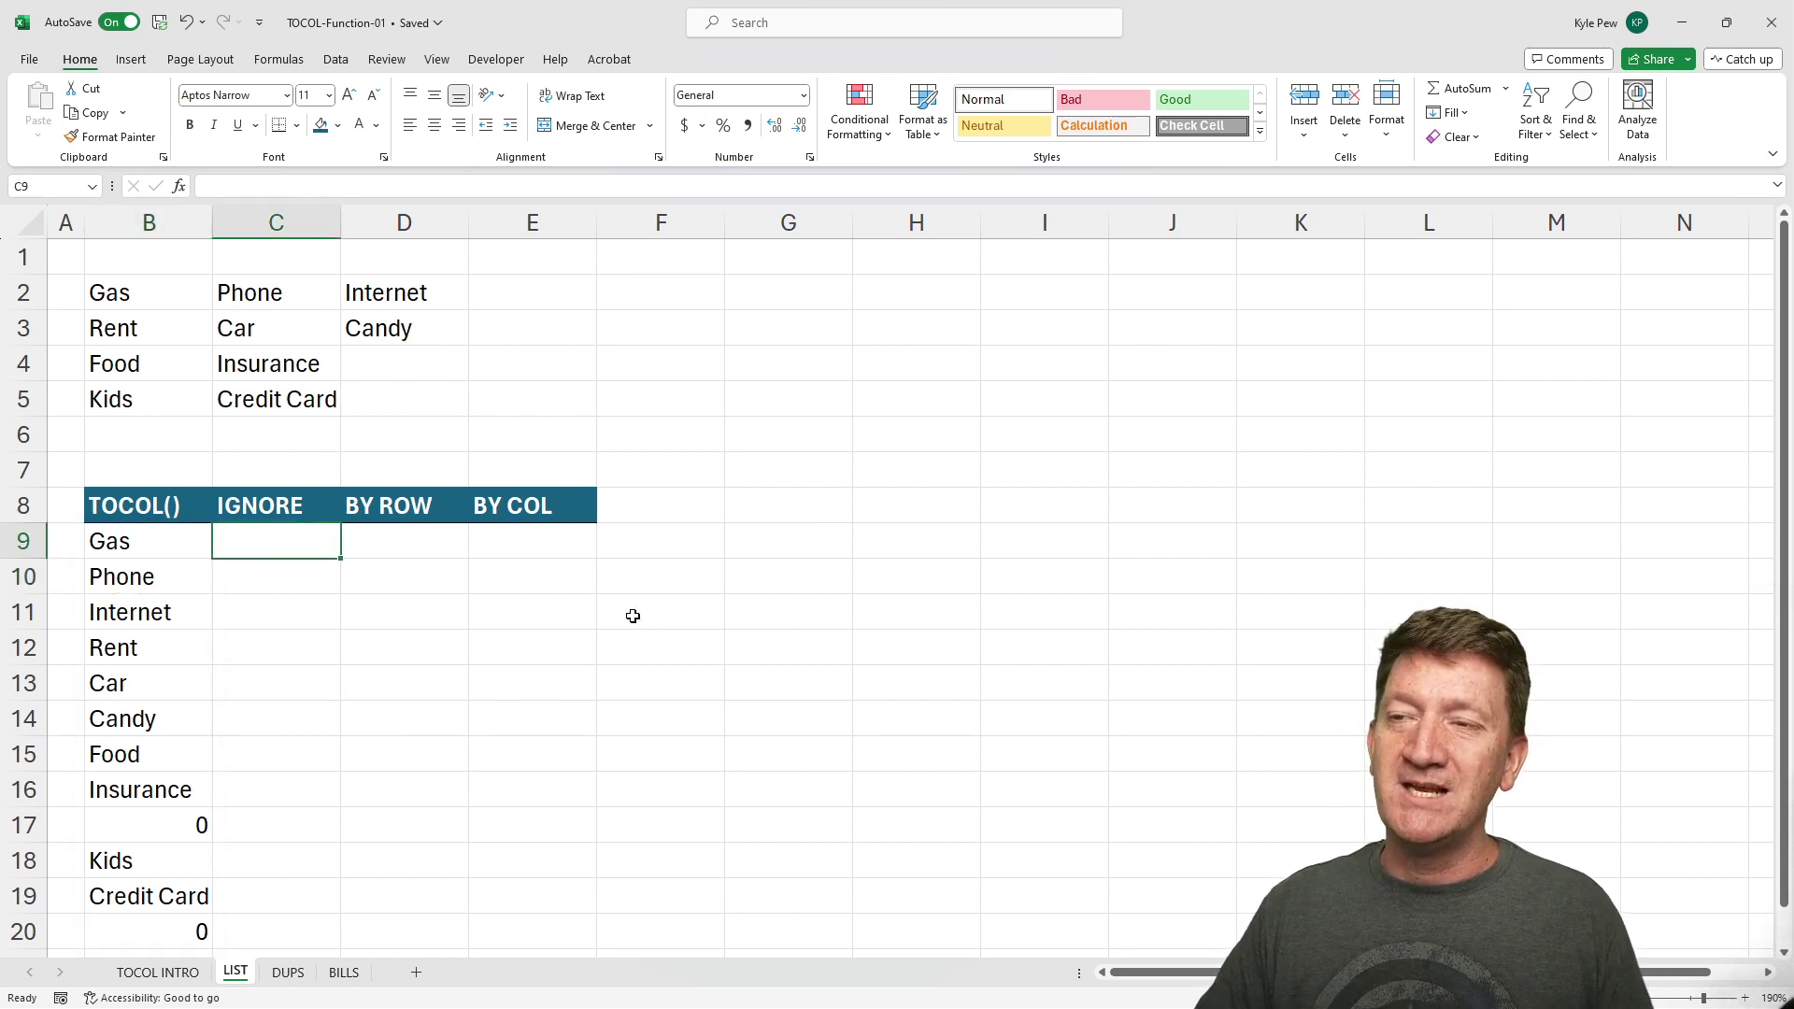
{"action": "type", "text": "=toco"}
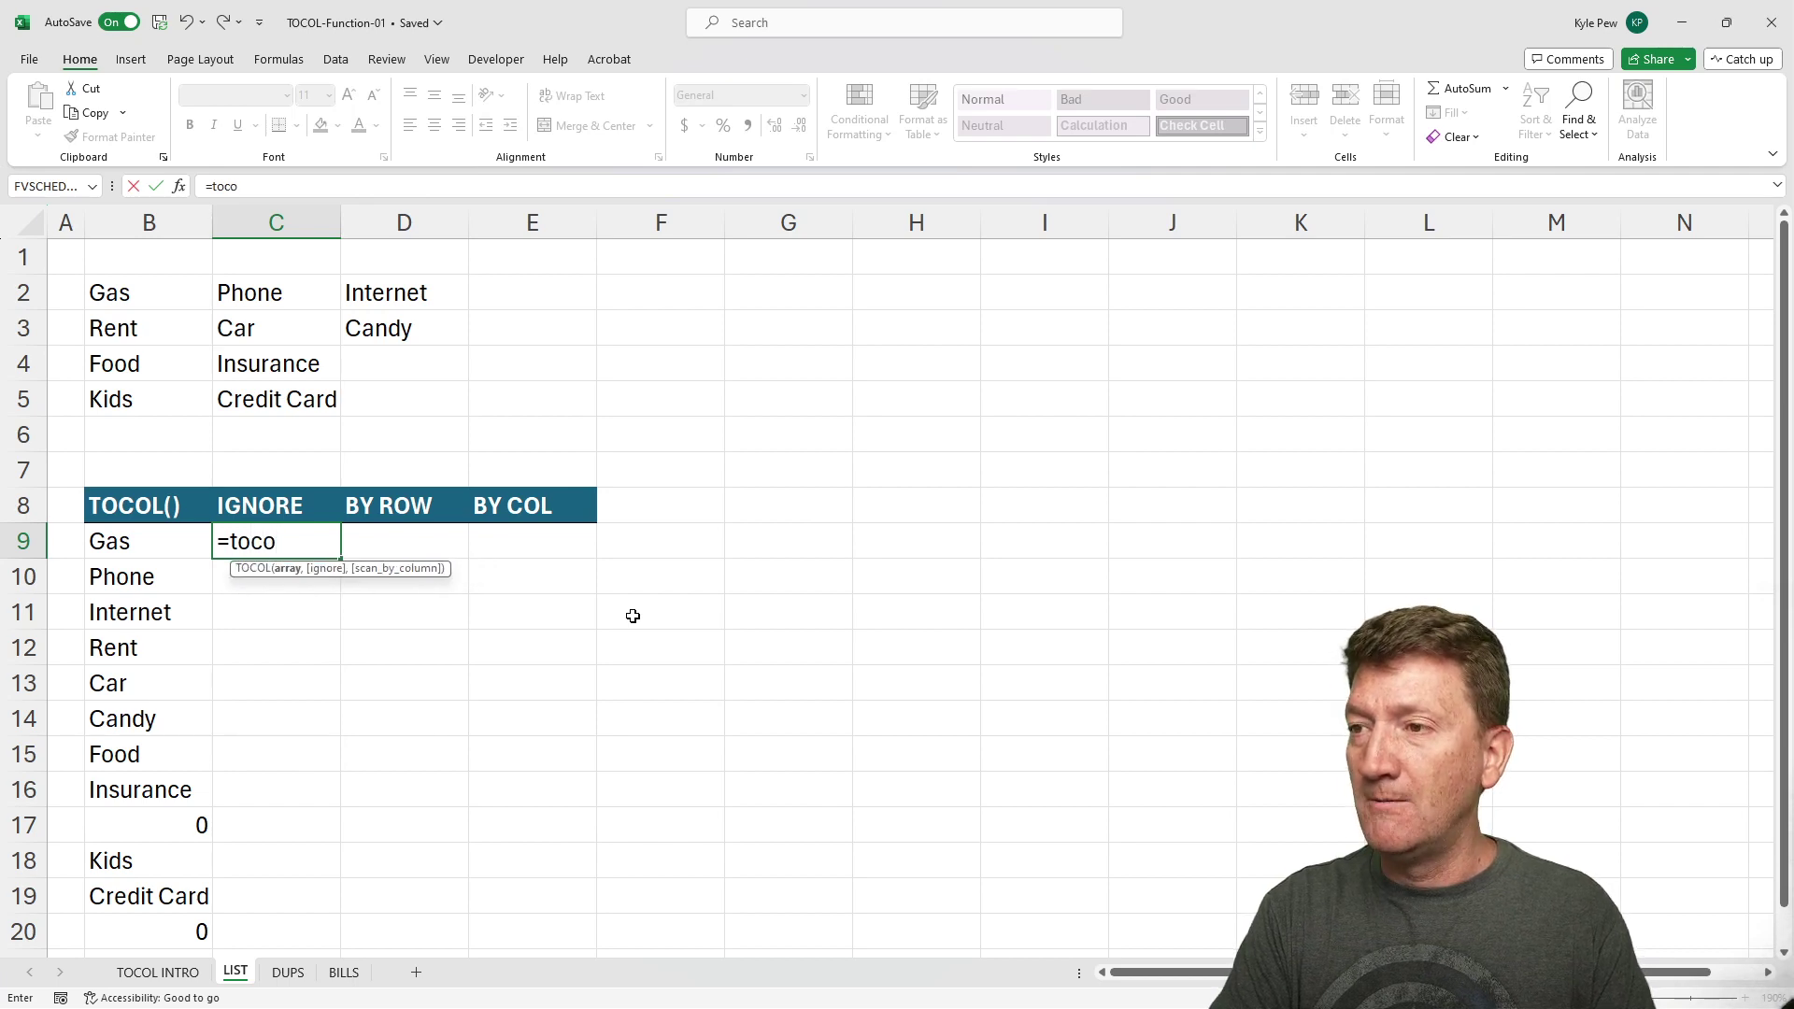
{"action": "key", "text": "Tab"}
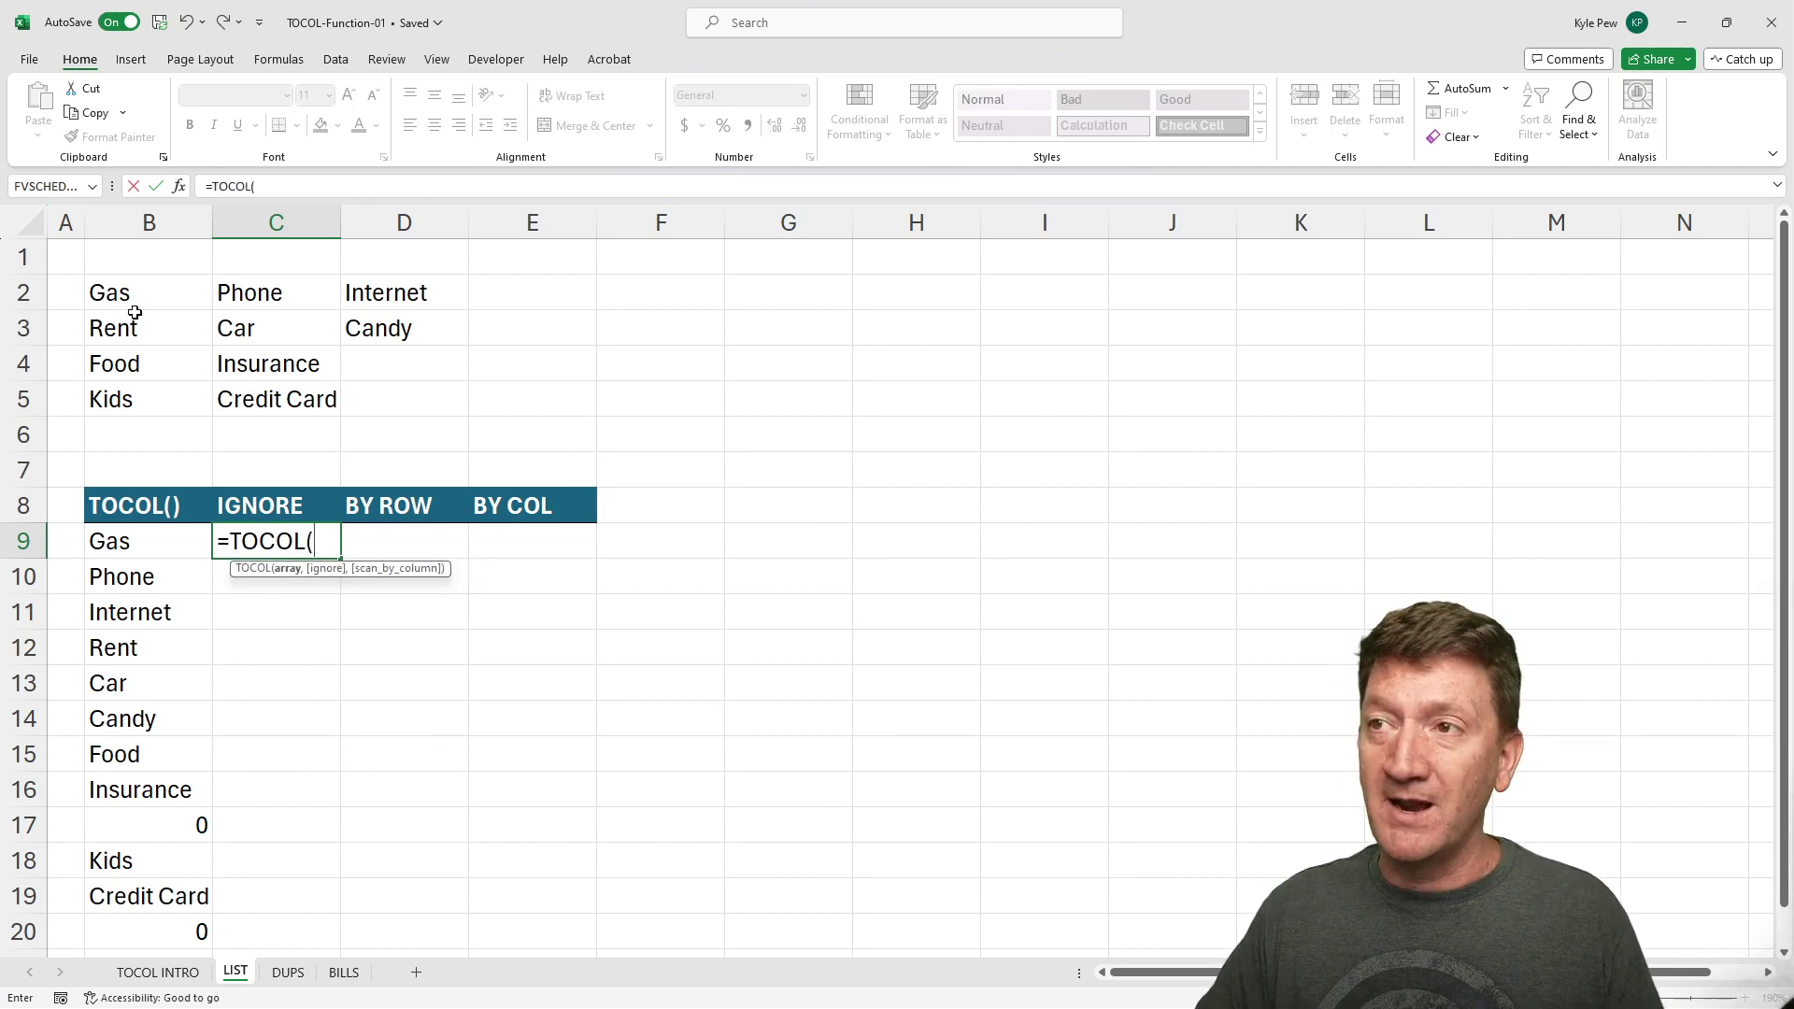
{"action": "left_click_drag", "start_coordinate": [140, 290], "coordinate": [368, 400]}
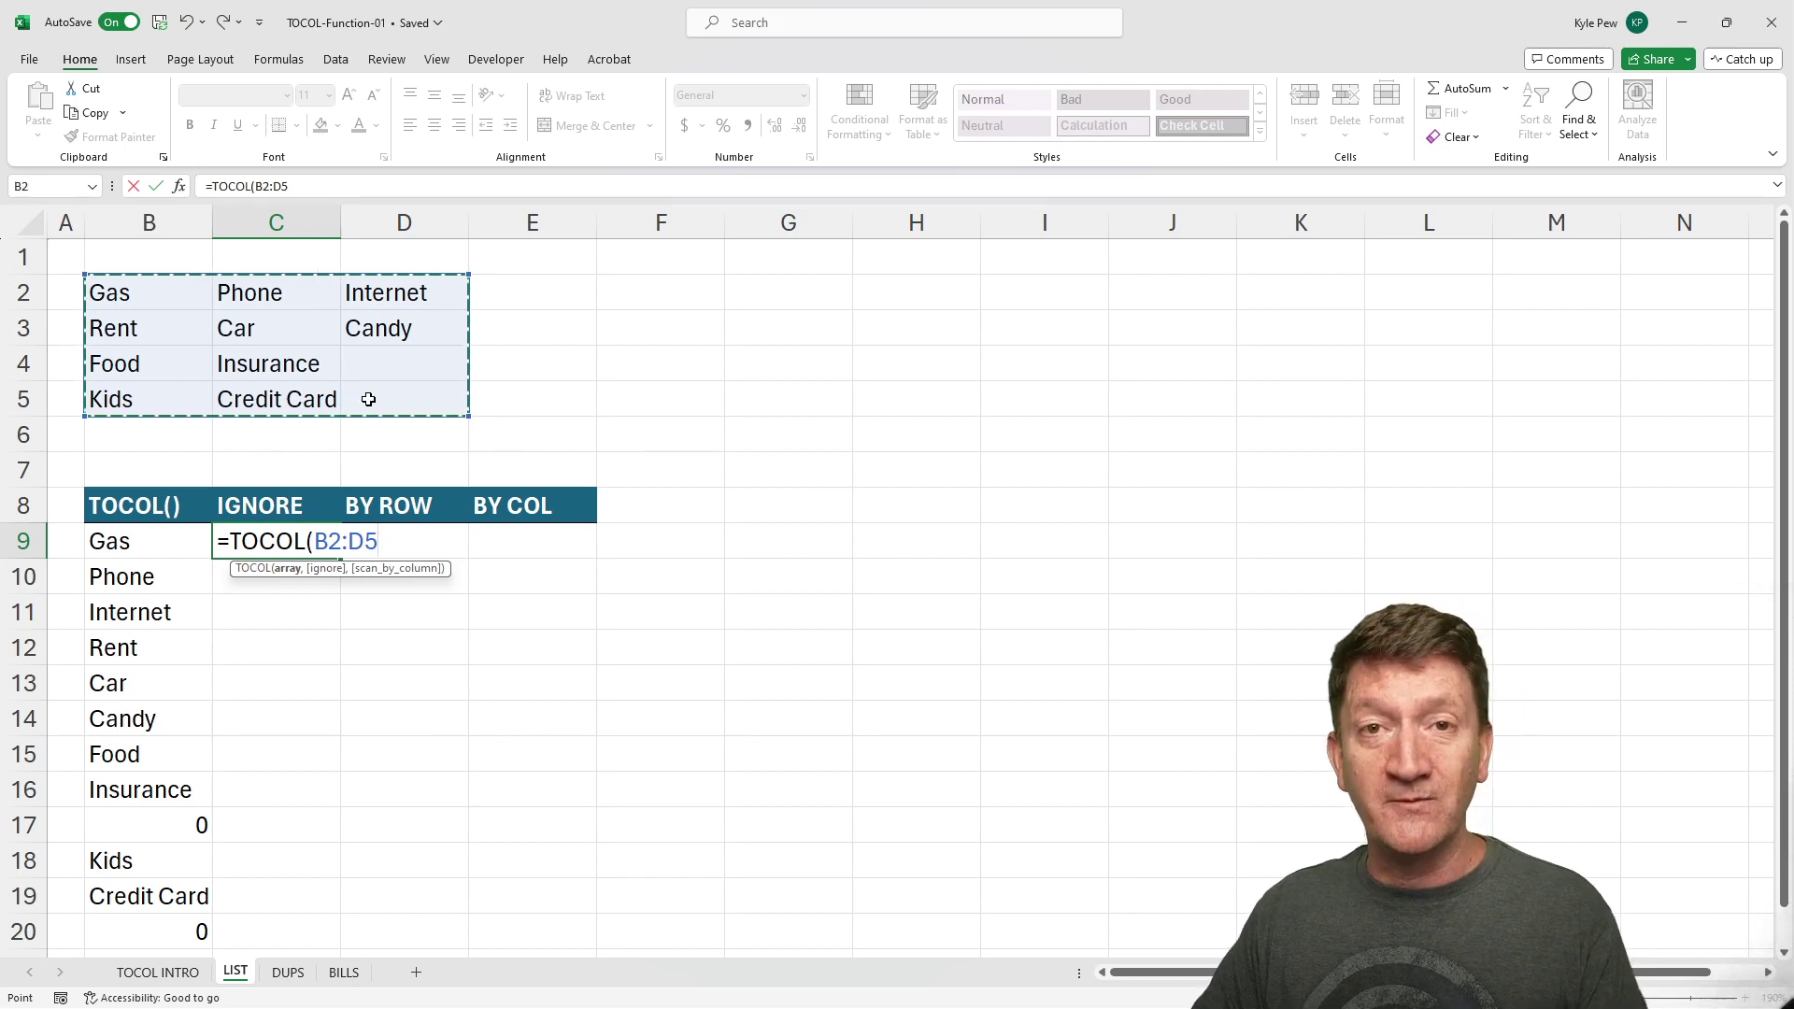
{"action": "type", "text": ","}
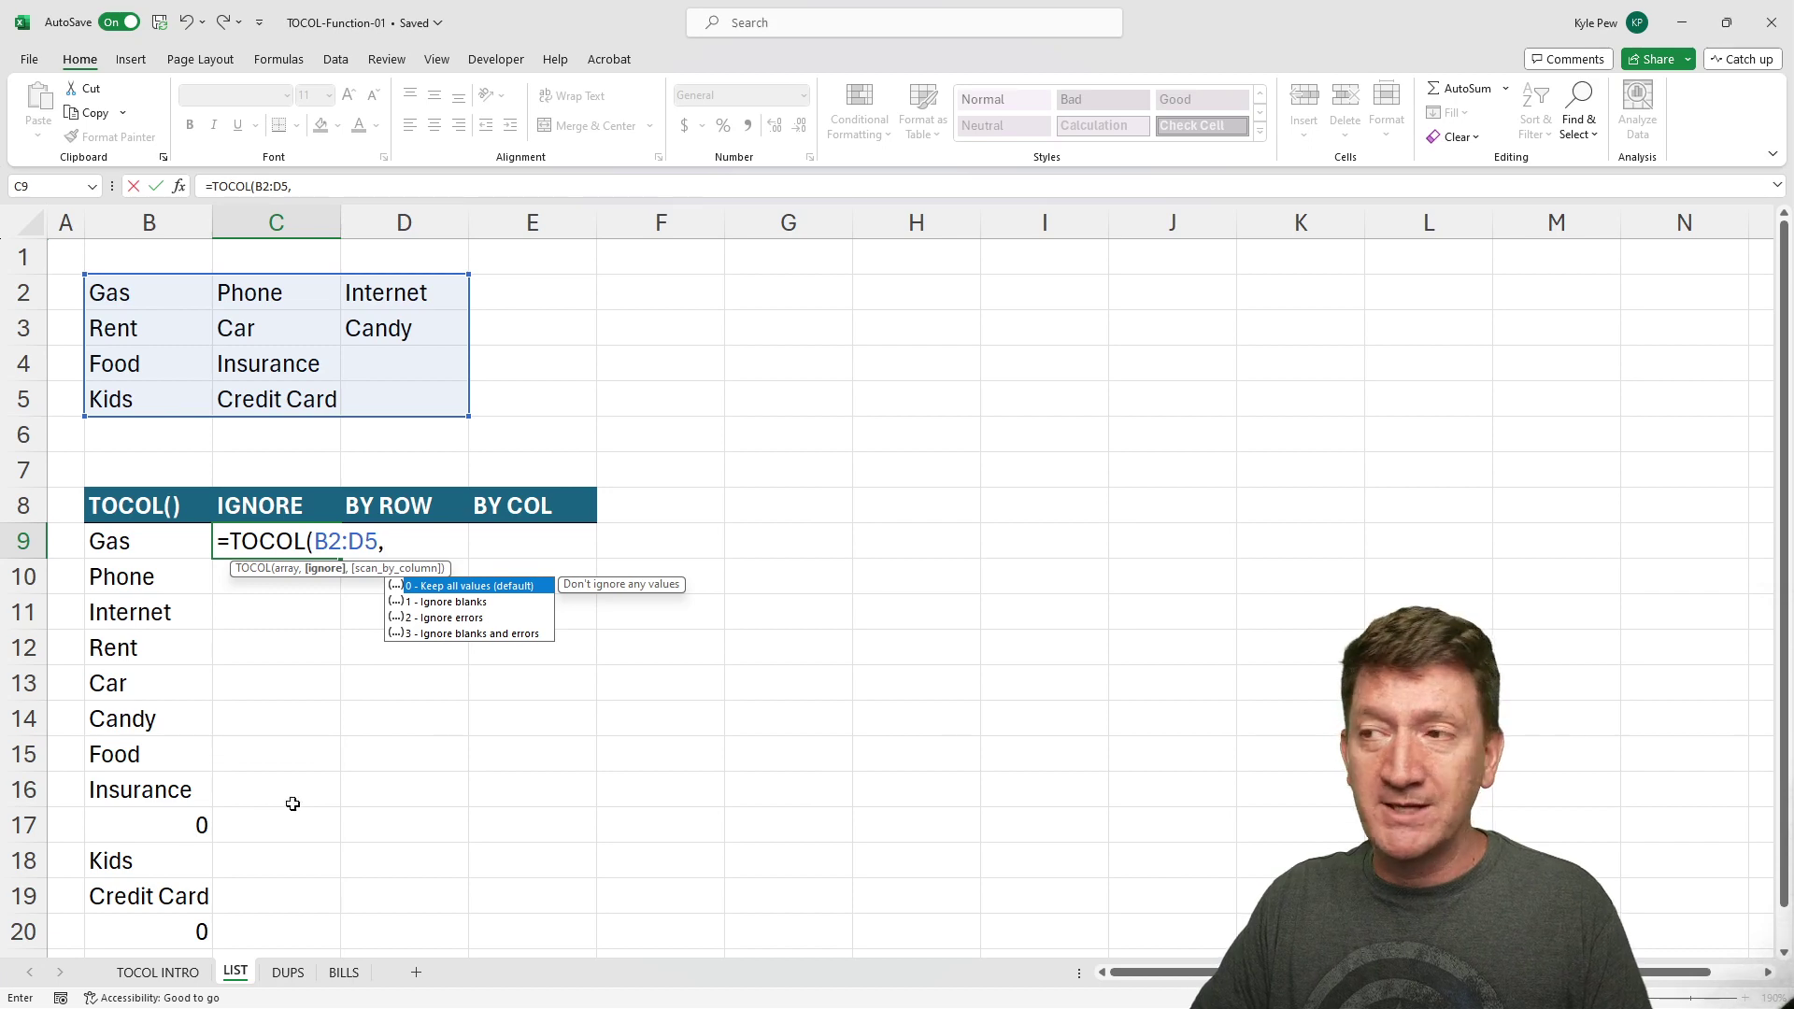
{"action": "double_click", "coordinate": [444, 603]}
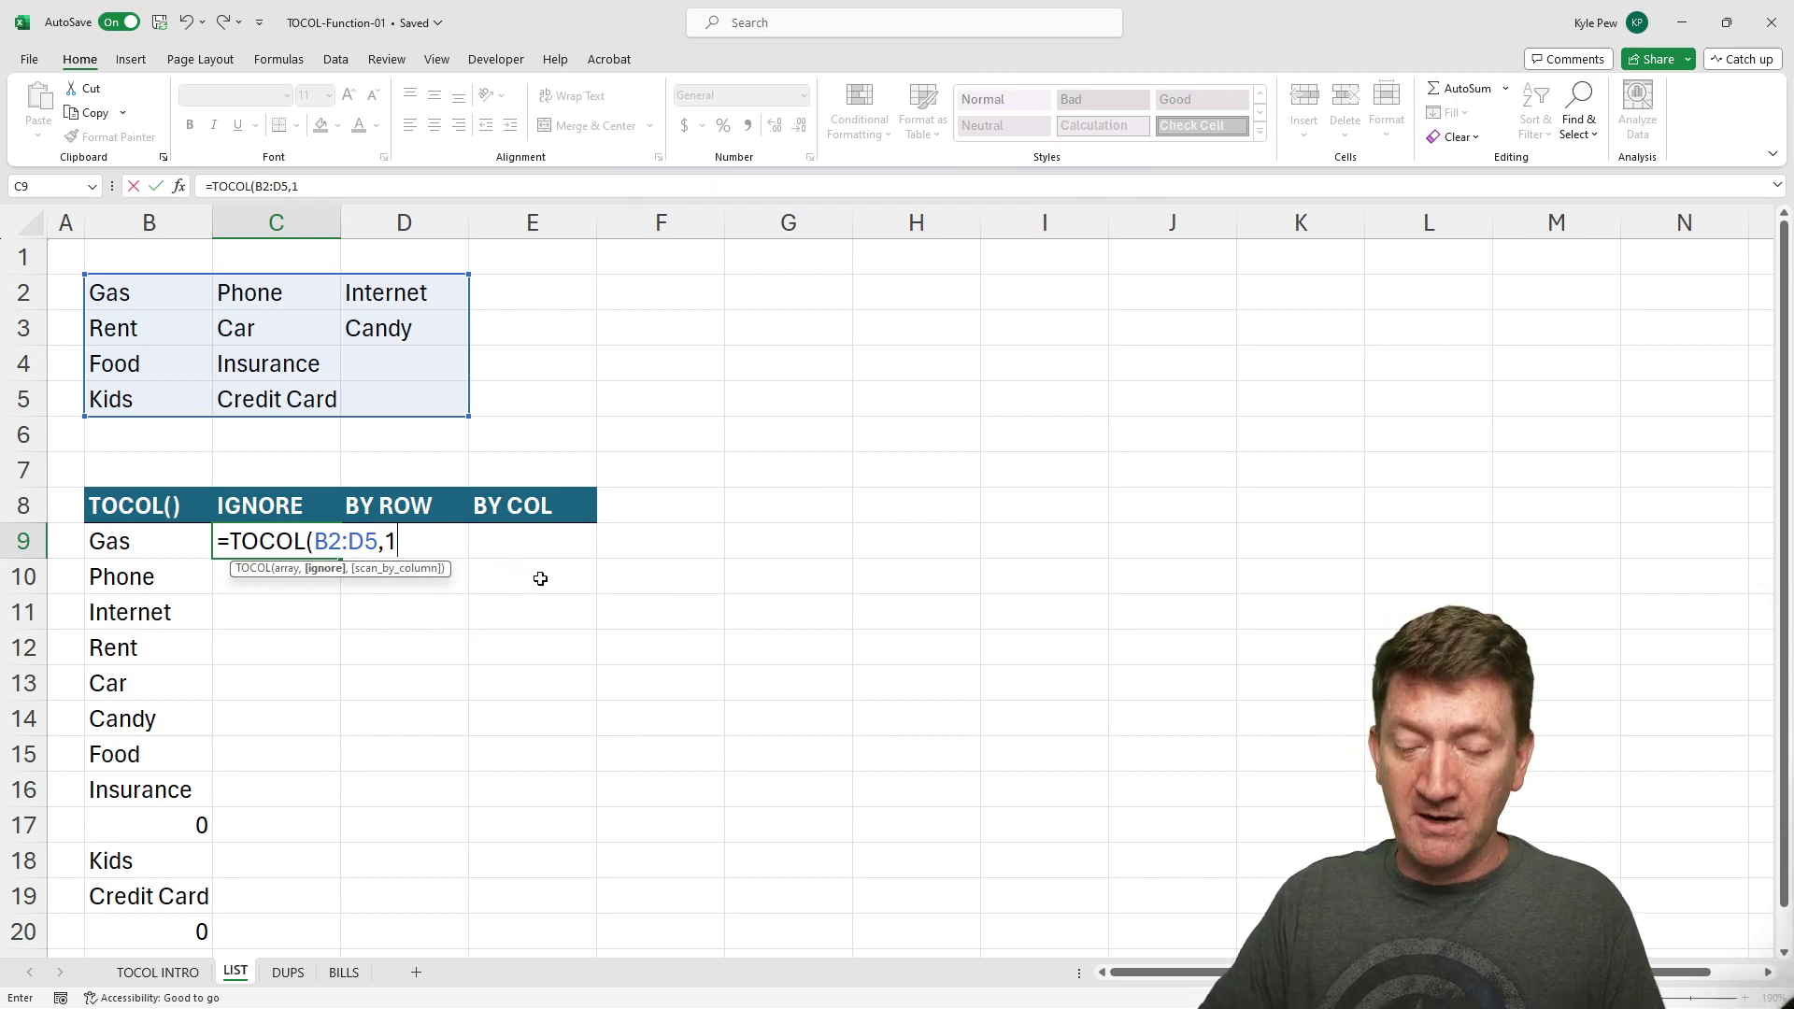
{"action": "type", "text": ")"}
{"action": "key", "text": "Return"}
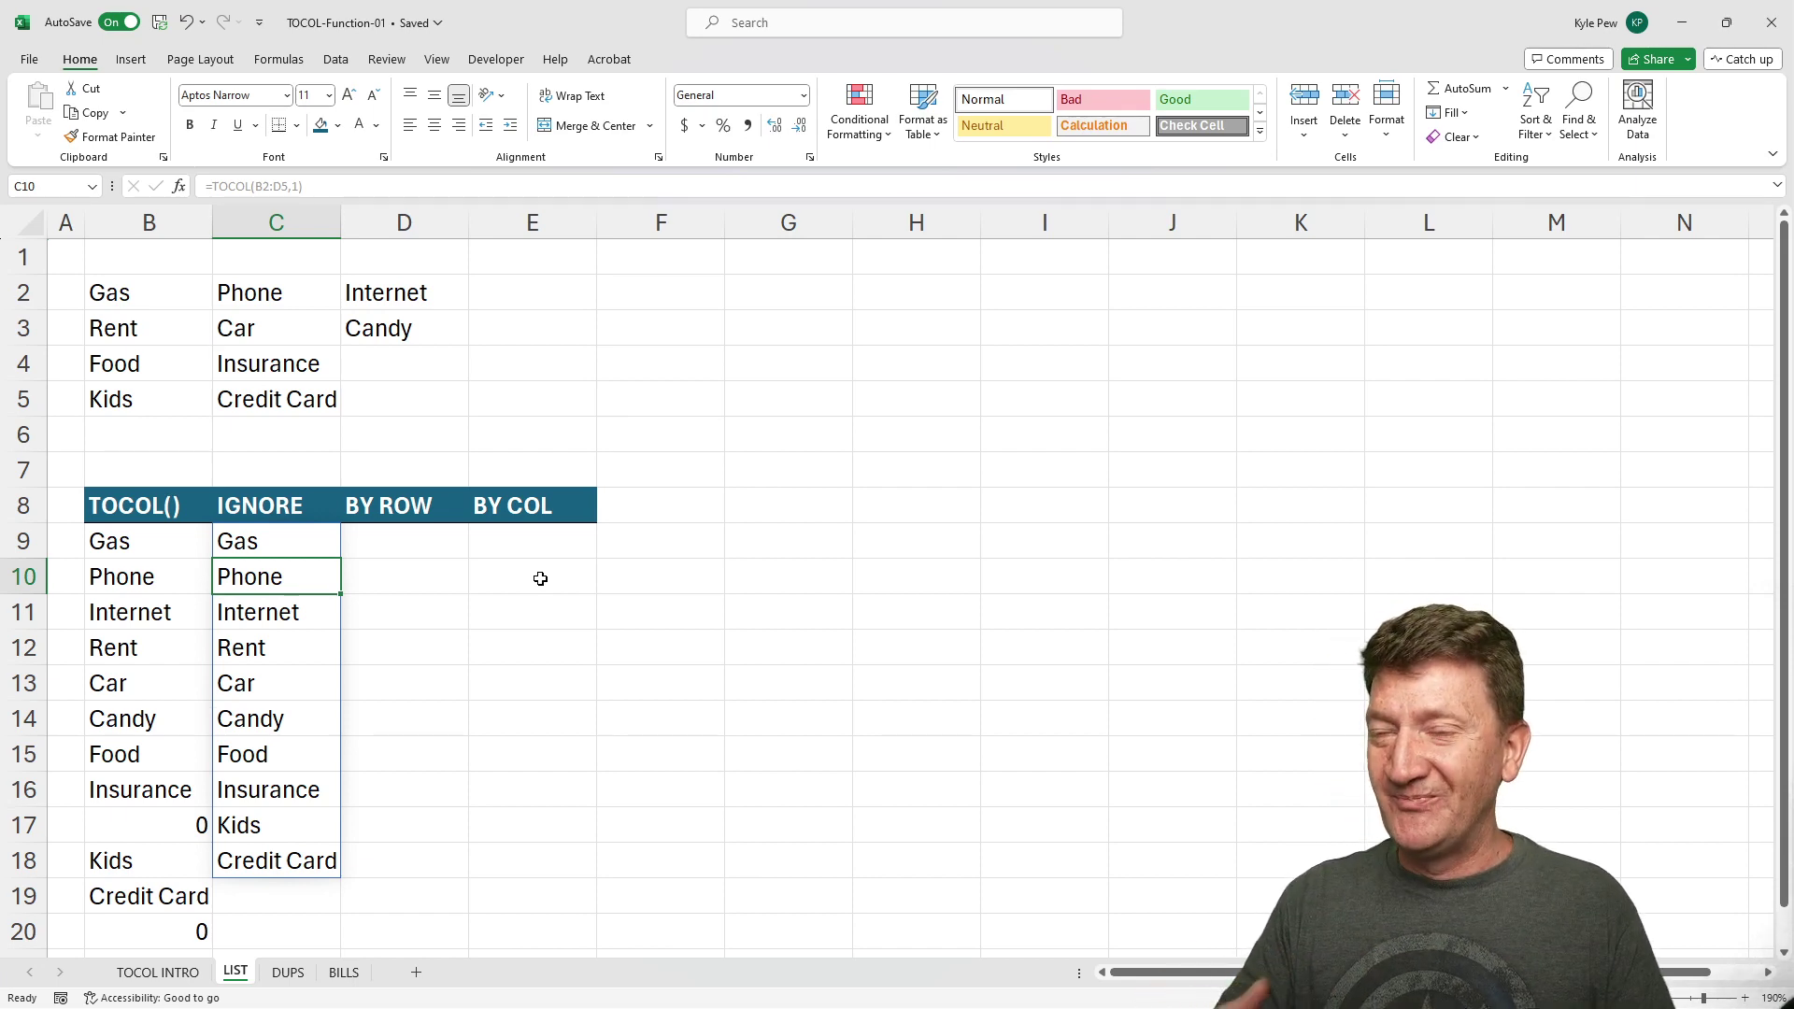
Enter =TOCOL(B2:D5,1,FALSE) in D9 under BY ROW to ignore blanks and scan the range by row
{"action": "mouse_move", "coordinate": [406, 542]}
{"action": "left_mouse_down"}
{"action": "mouse_move", "coordinate": [508, 536]}
{"action": "mouse_move", "coordinate": [508, 901]}
{"action": "left_mouse_up"}
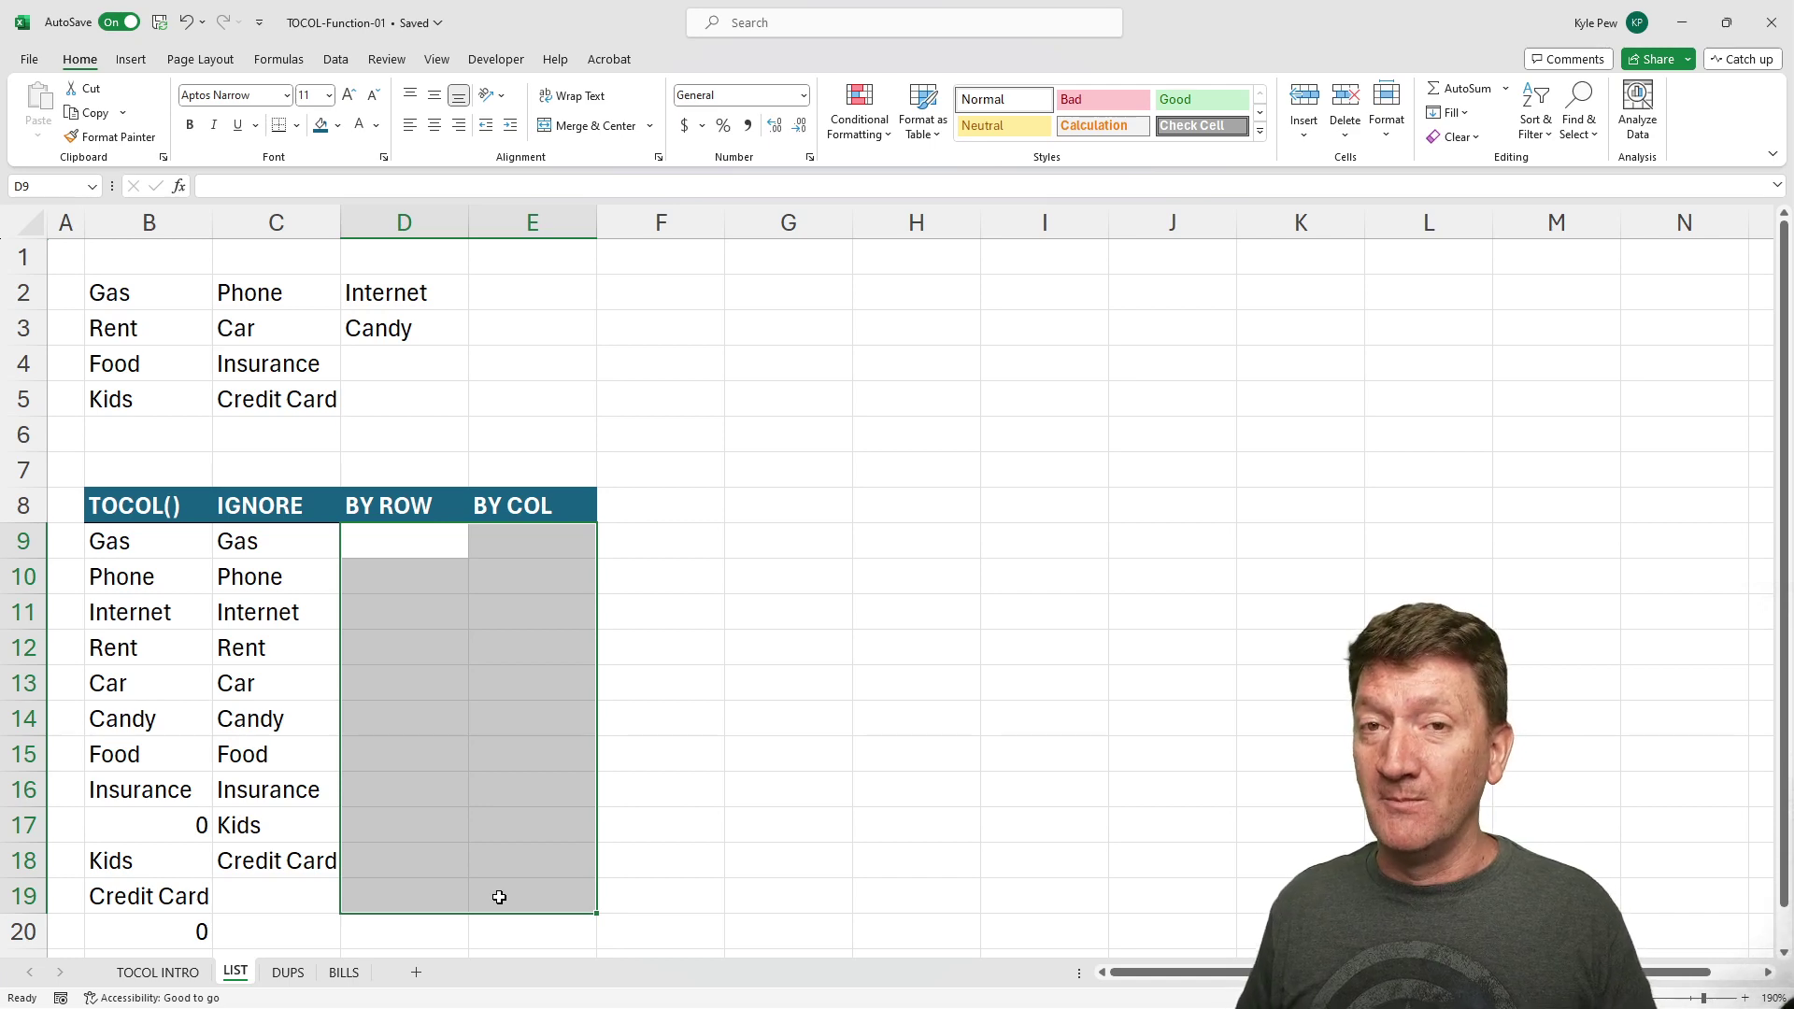
{"action": "left_click", "coordinate": [383, 549]}
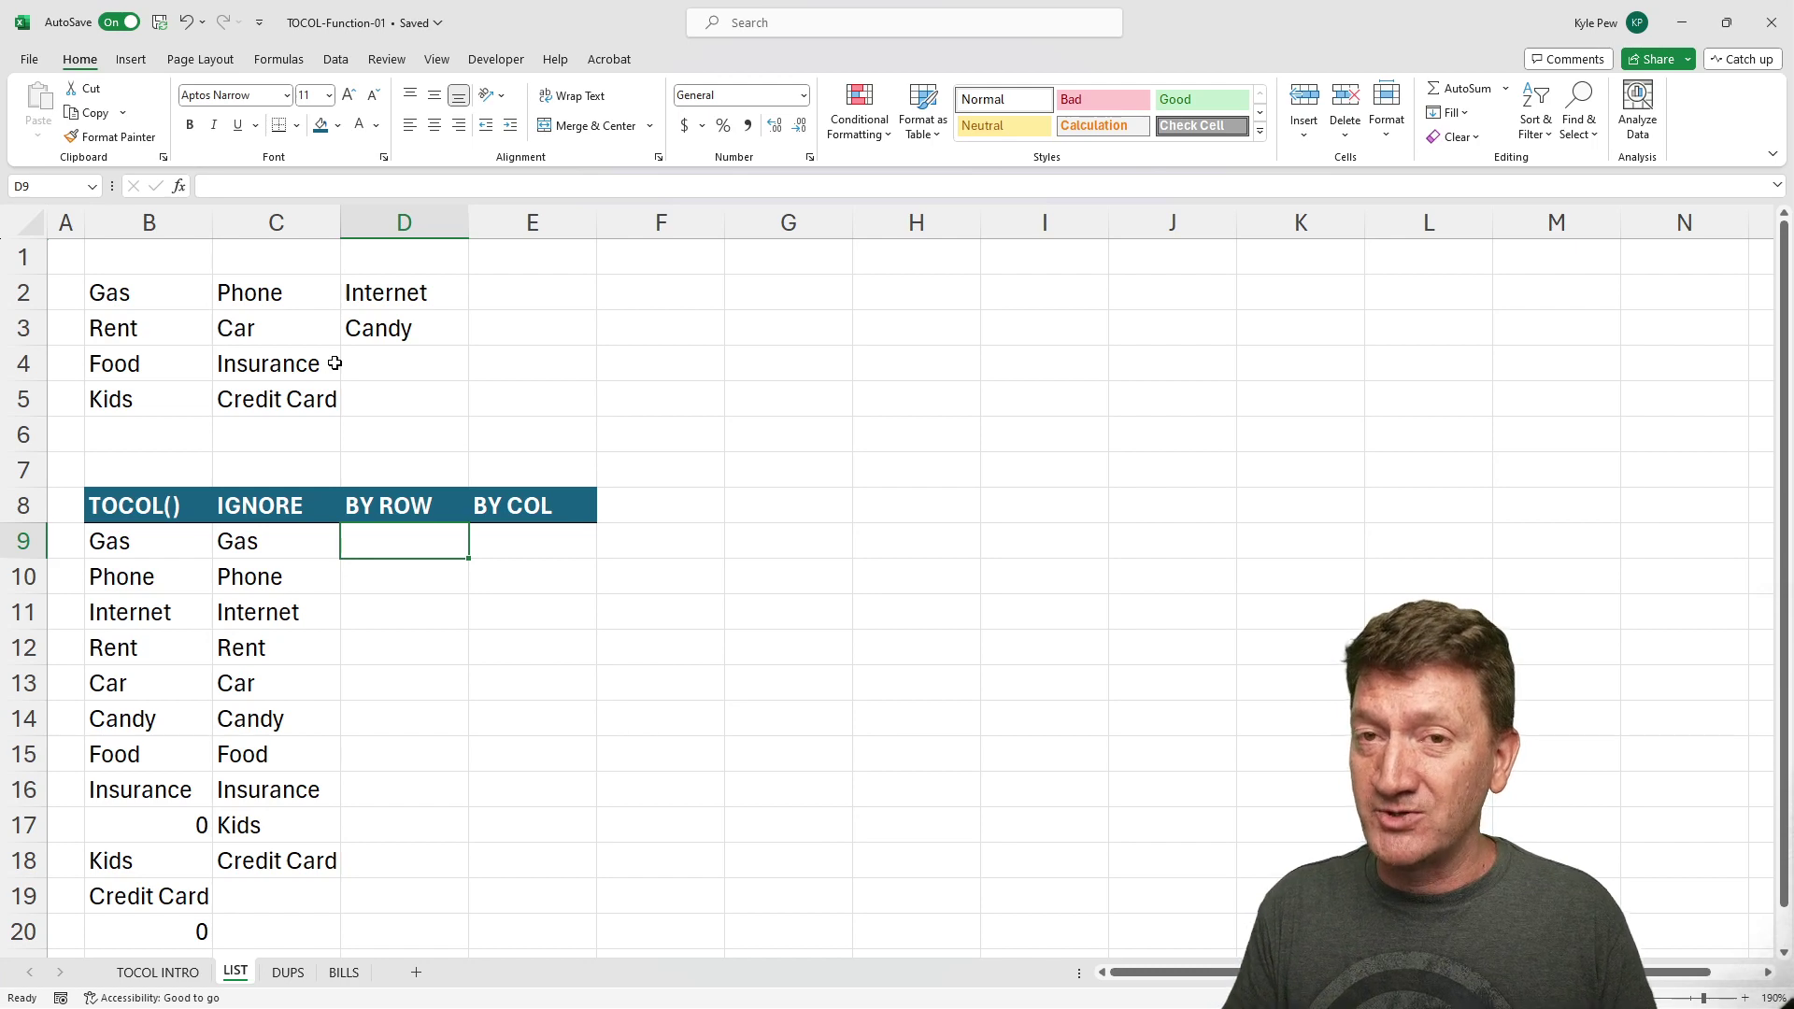
{"action": "type", "text": "="}
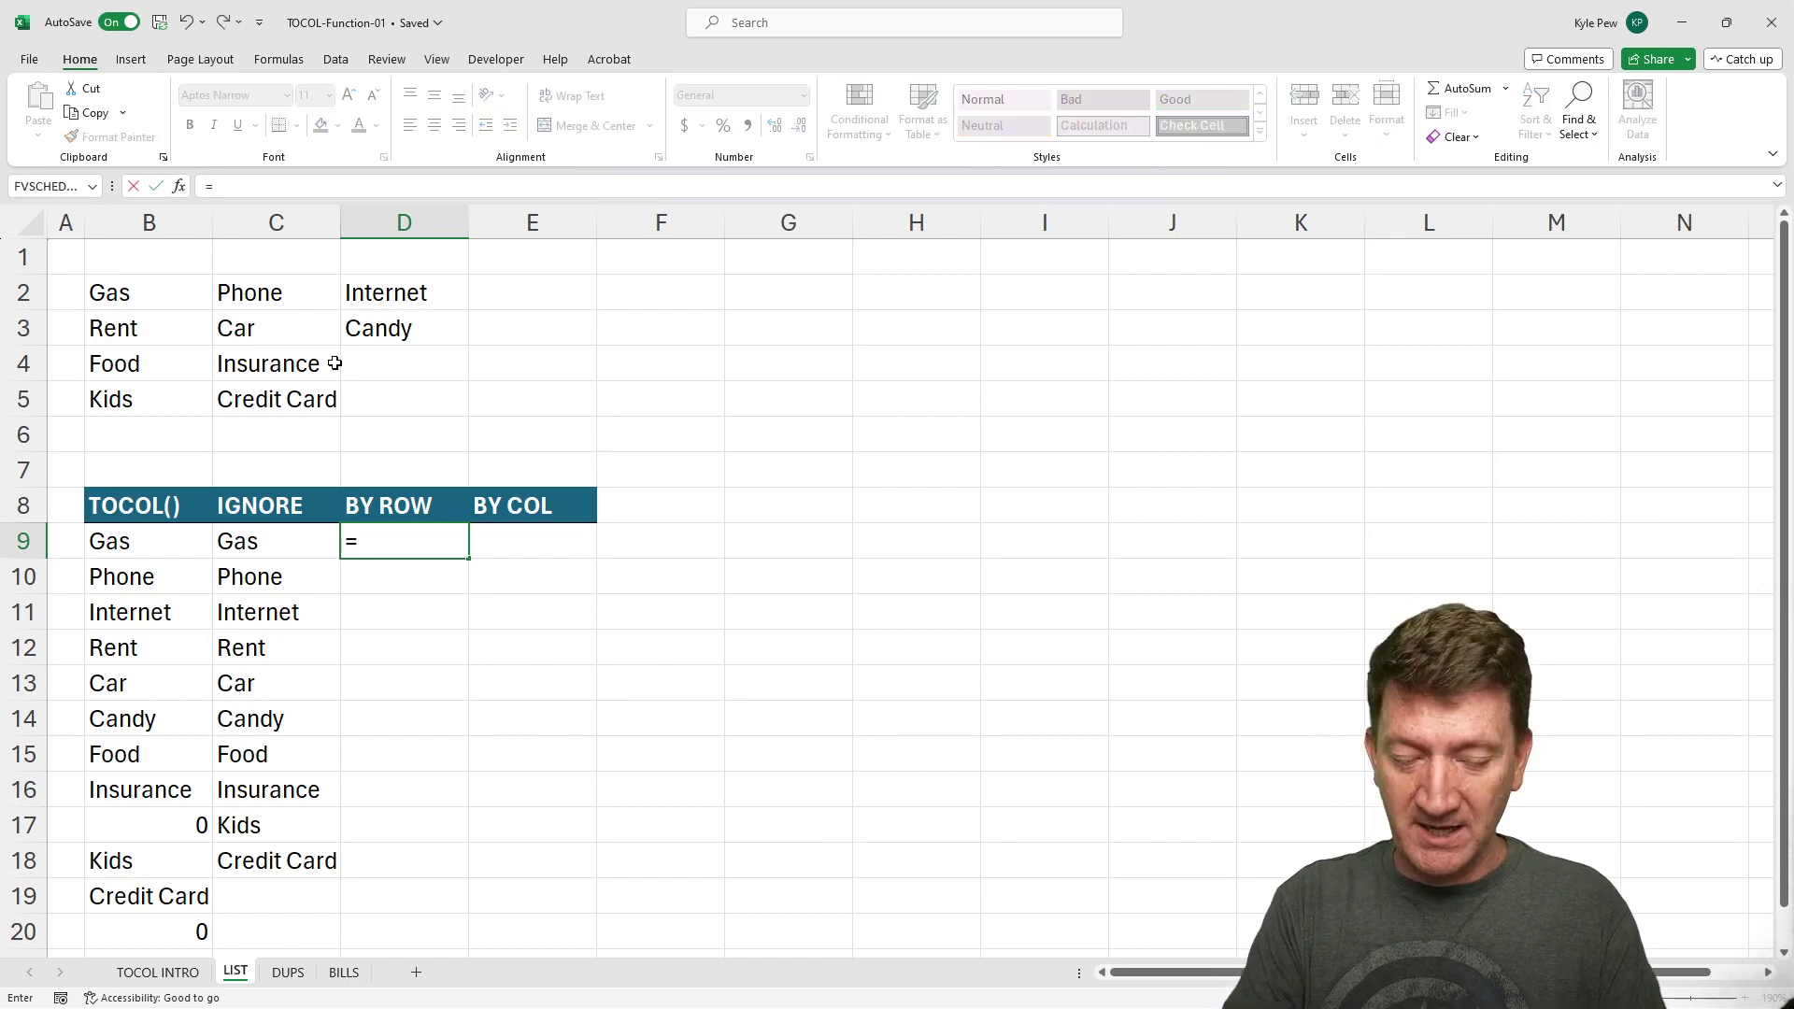
{"action": "type", "text": "tocol"}
{"action": "key", "text": "Tab"}
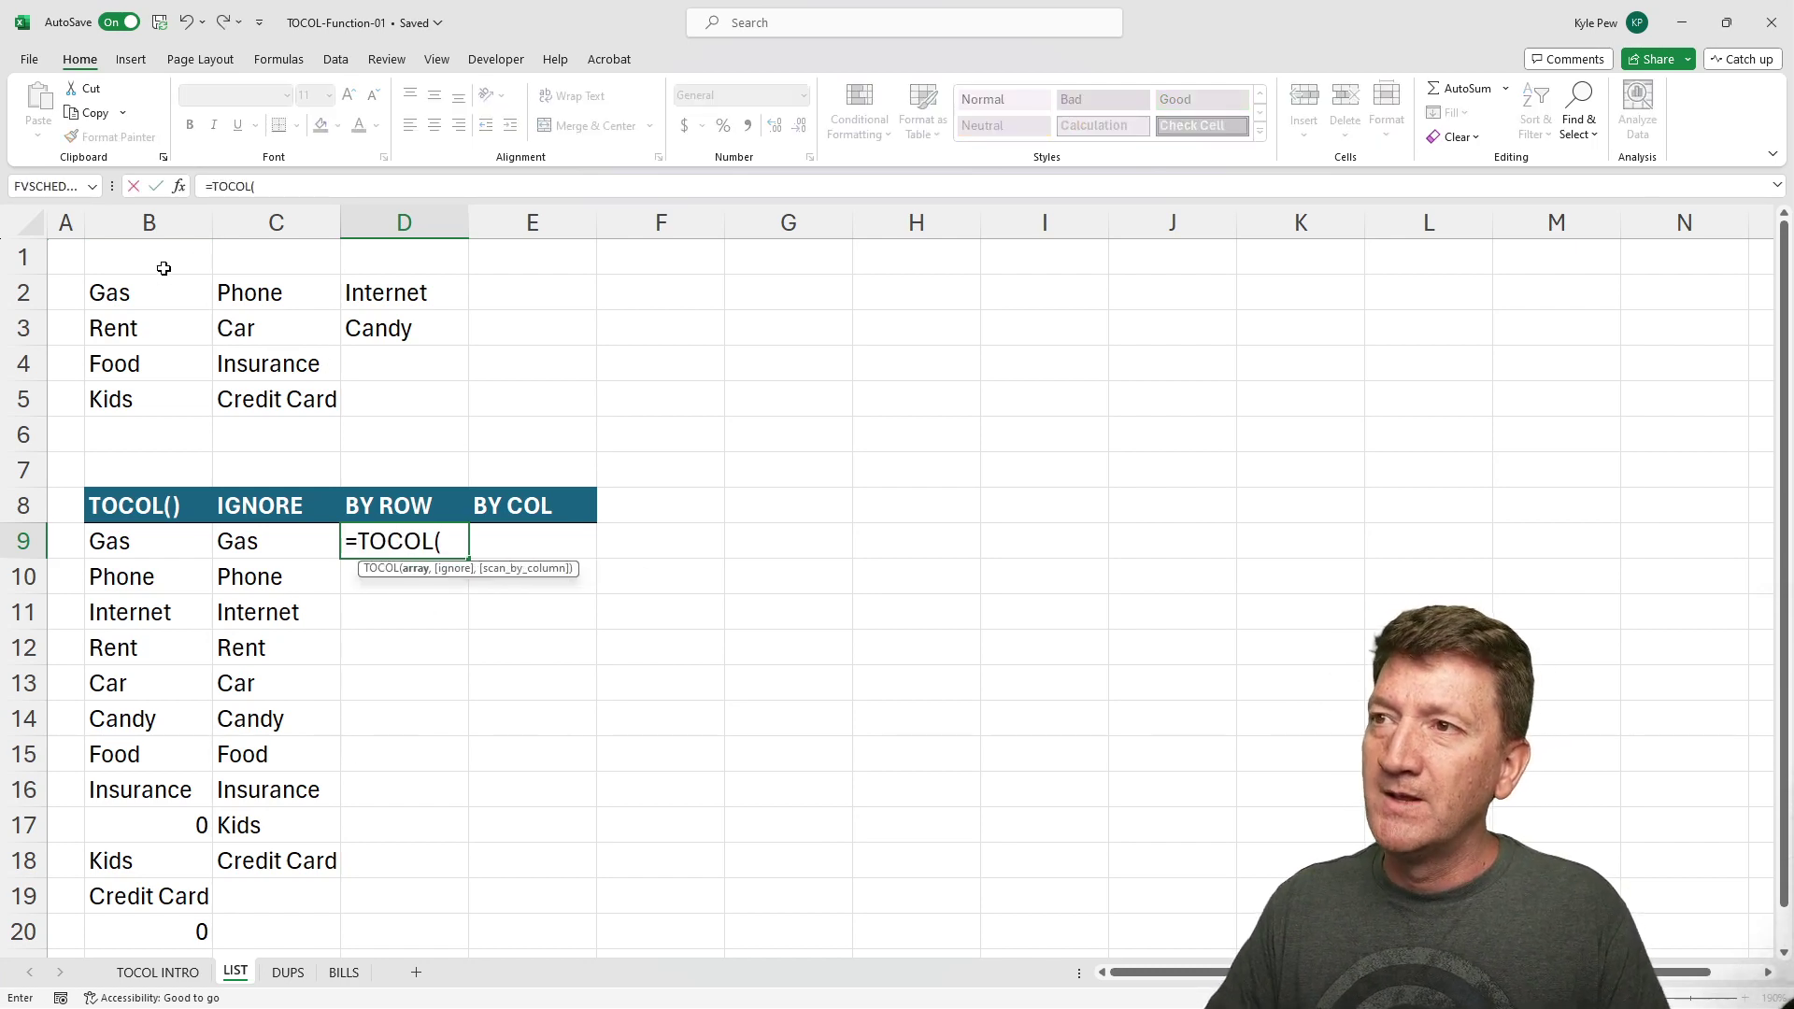
{"action": "left_click_drag", "start_coordinate": [165, 295], "coordinate": [361, 396]}
{"action": "type", "text": ","}
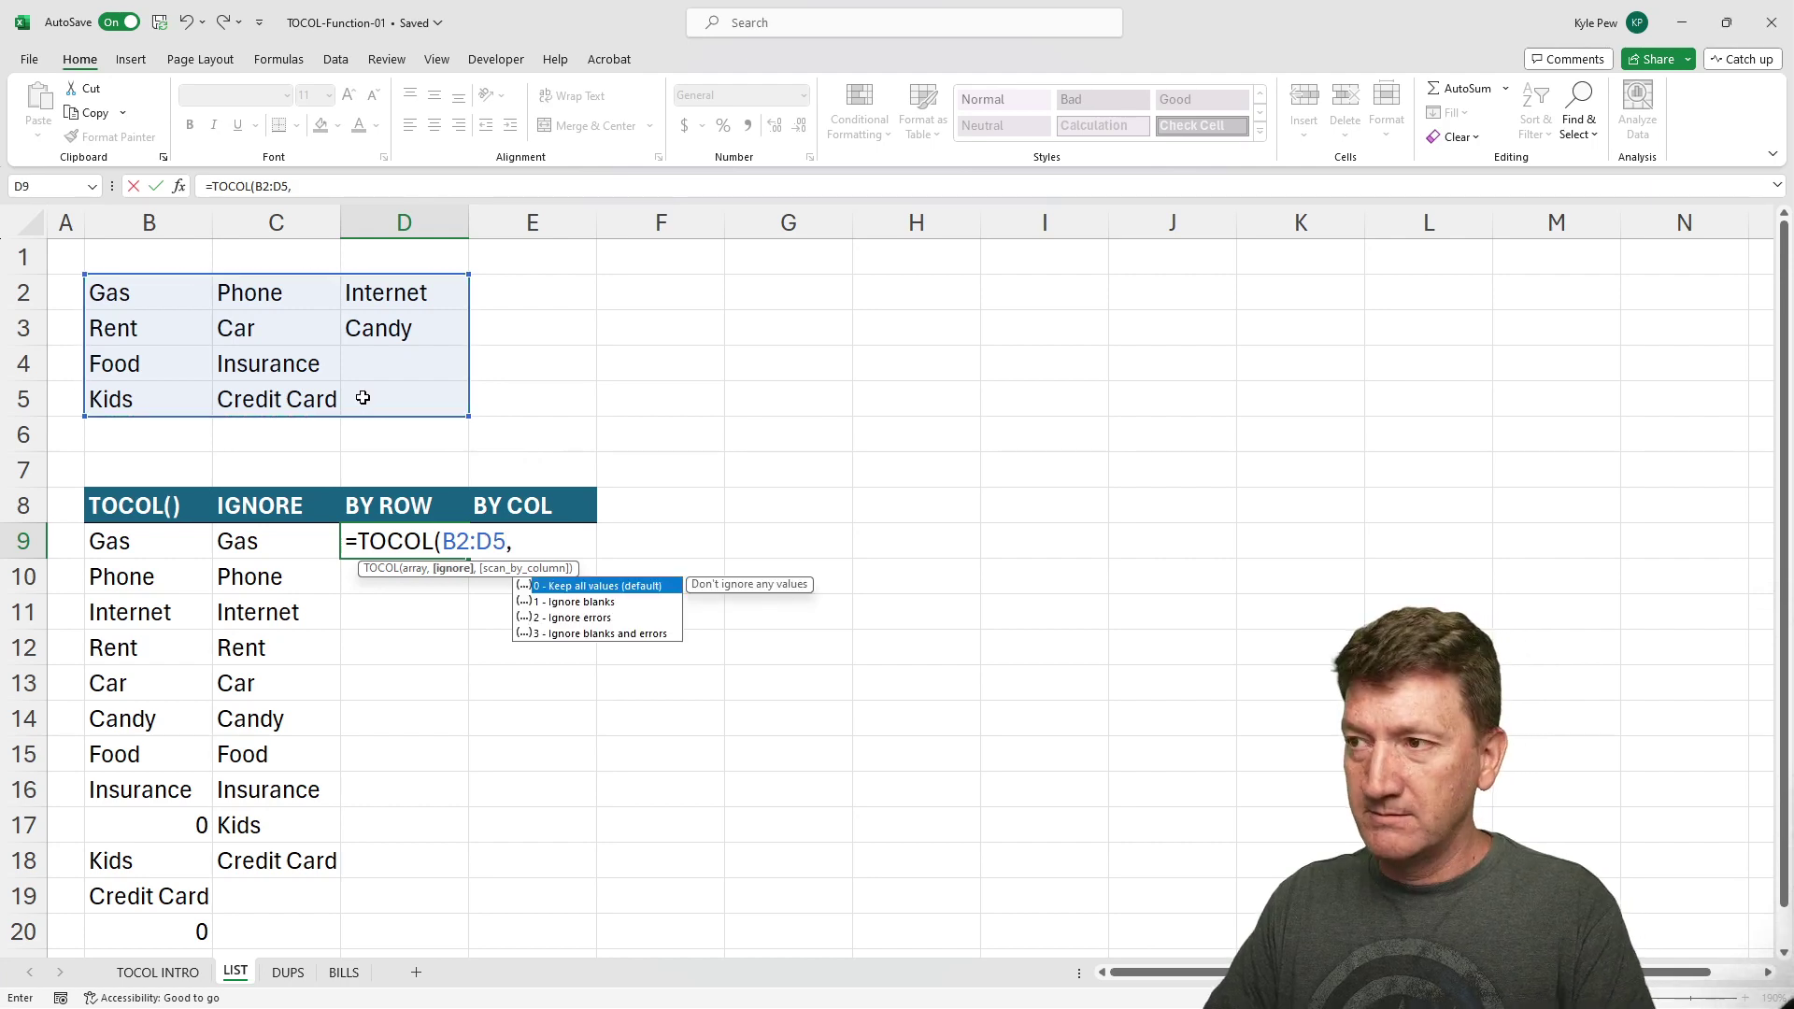
{"action": "type", "text": "1"}
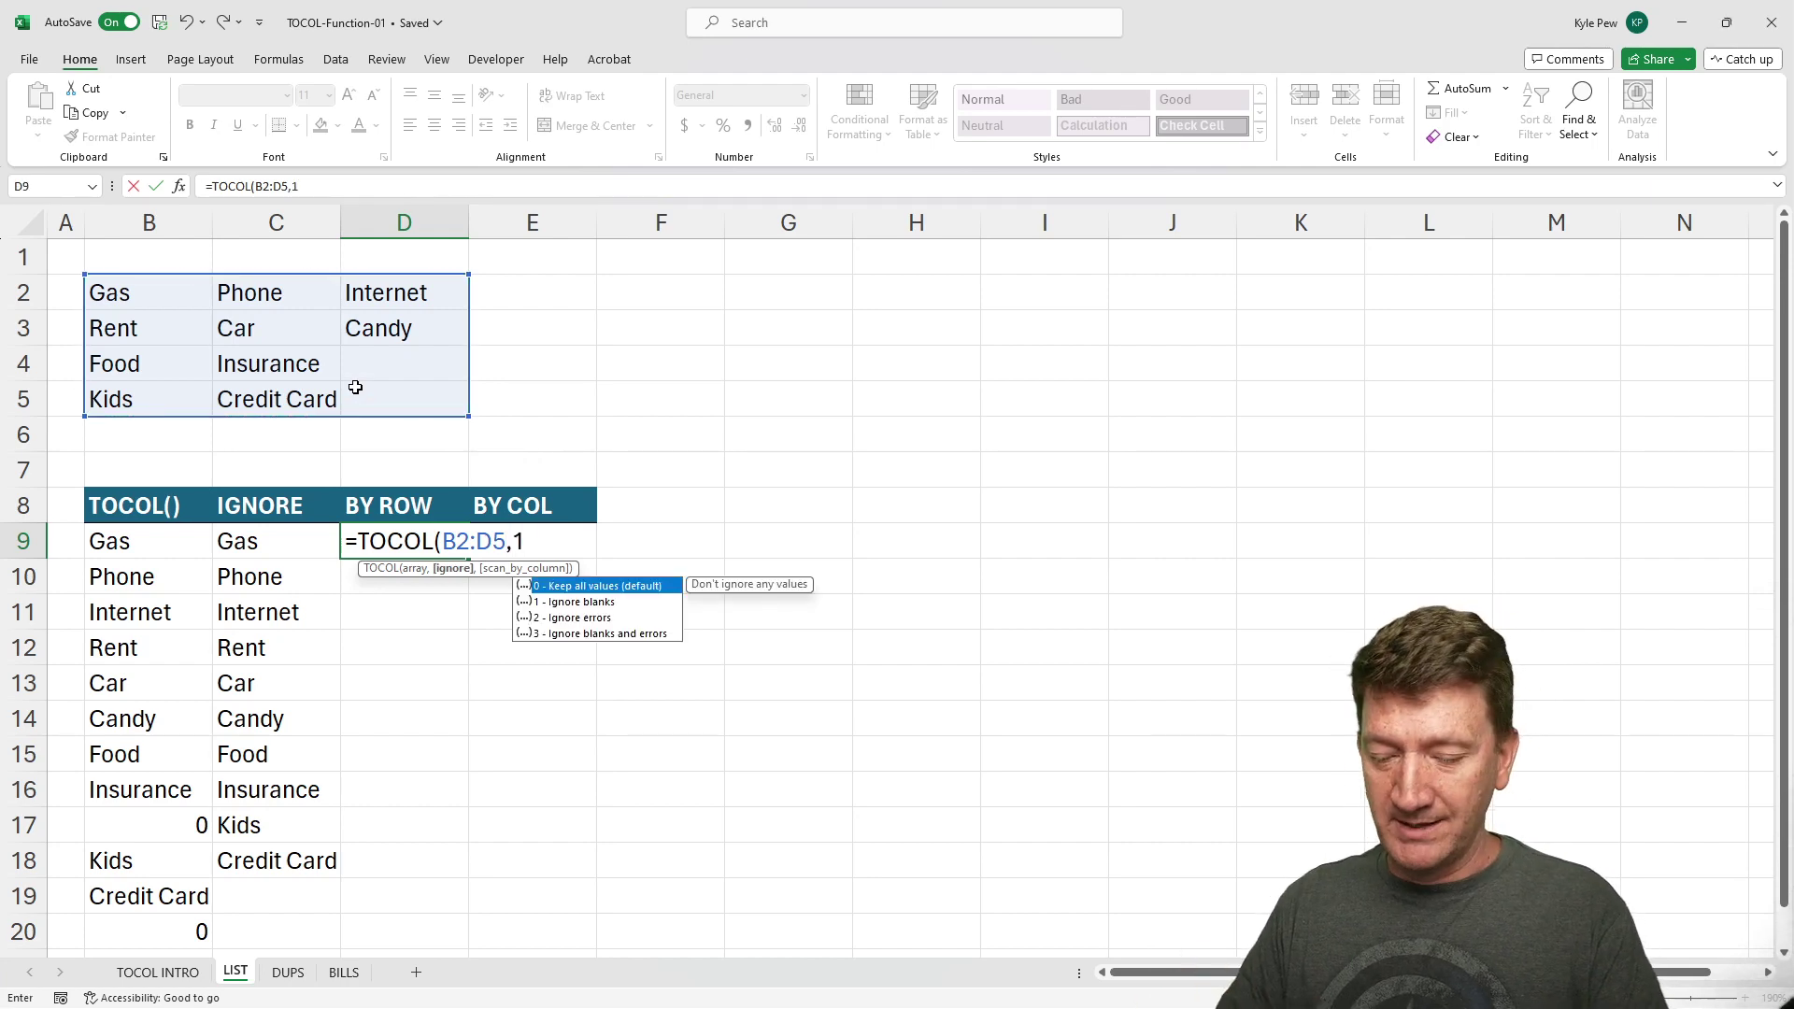
{"action": "type", "text": ","}
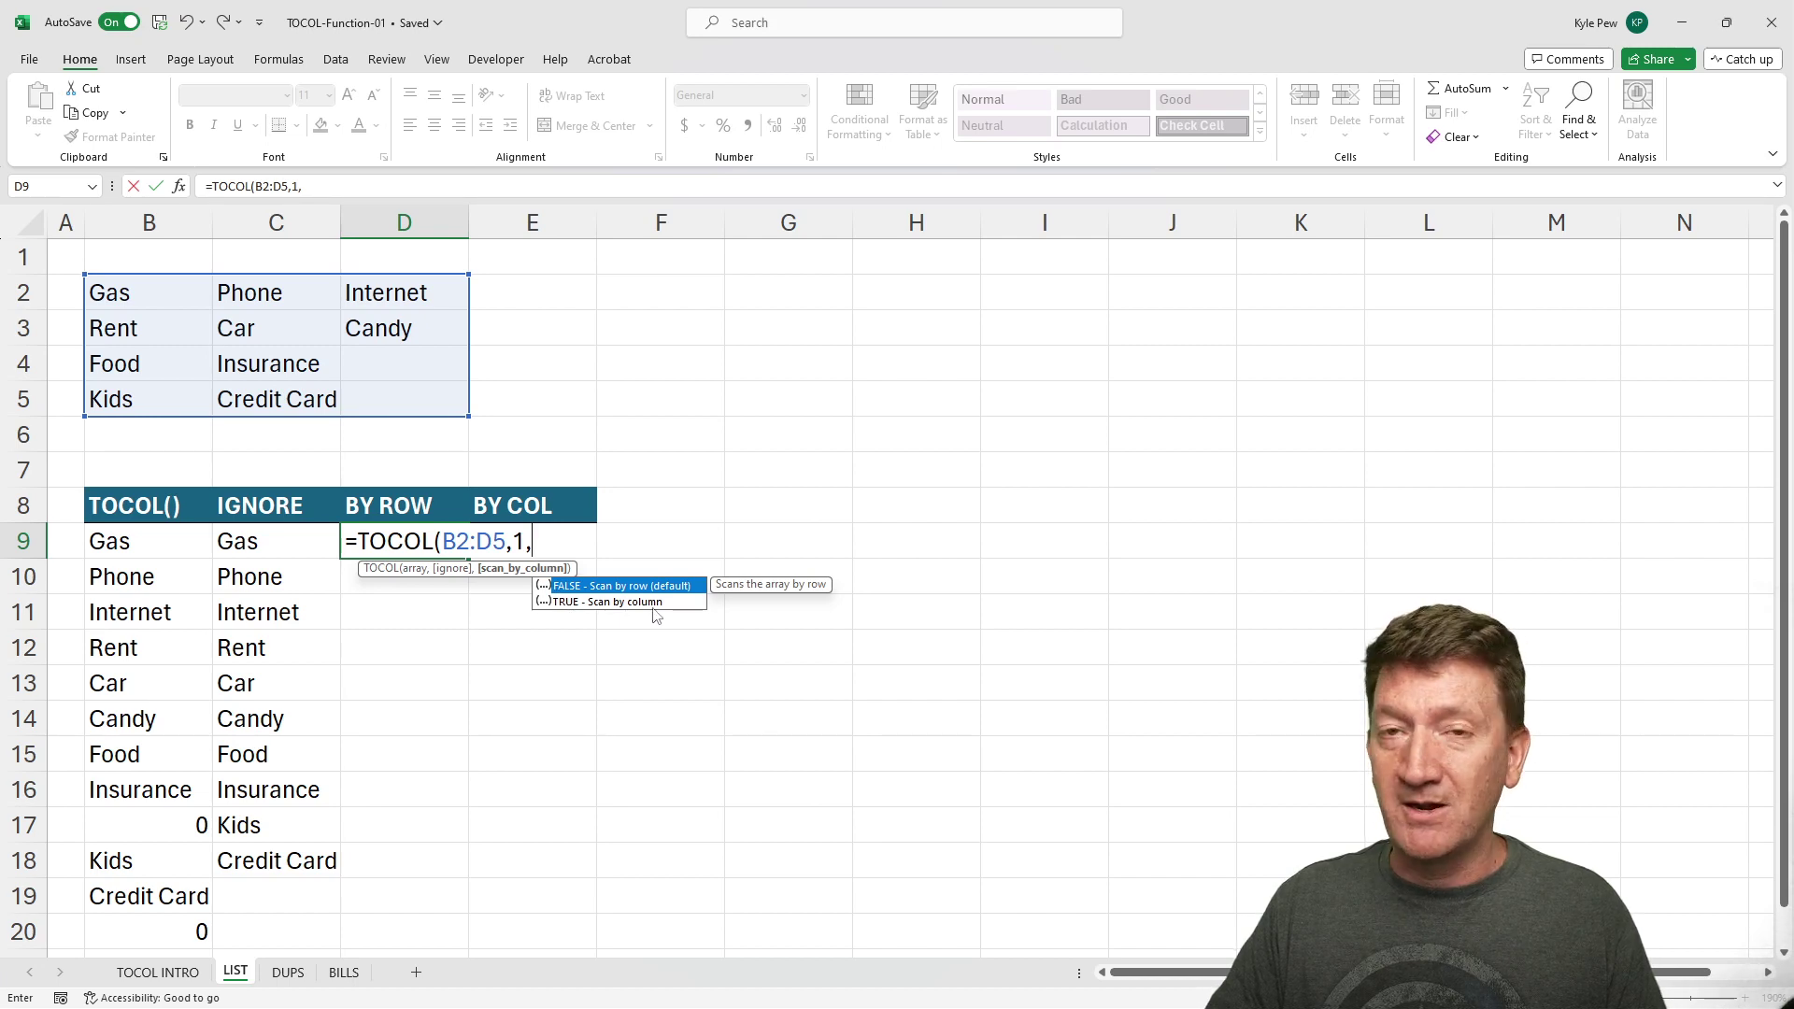
{"action": "double_click", "coordinate": [567, 587]}
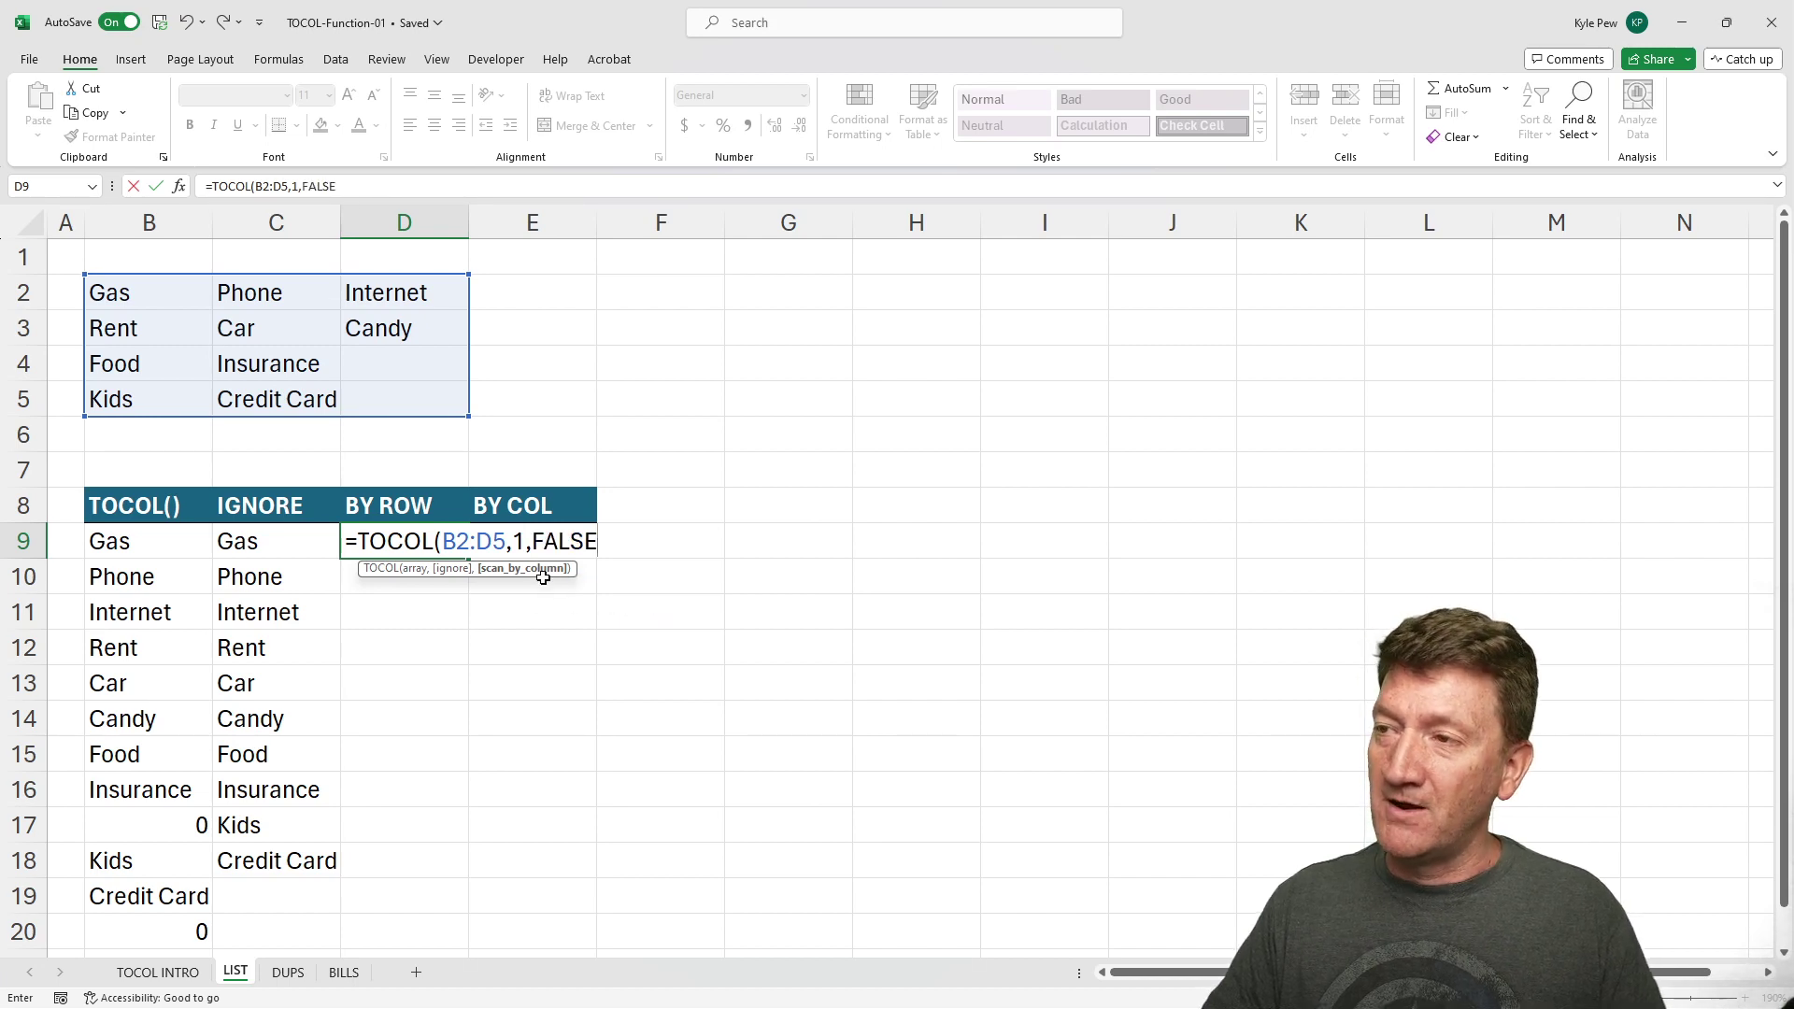
{"action": "type", "text": ")"}
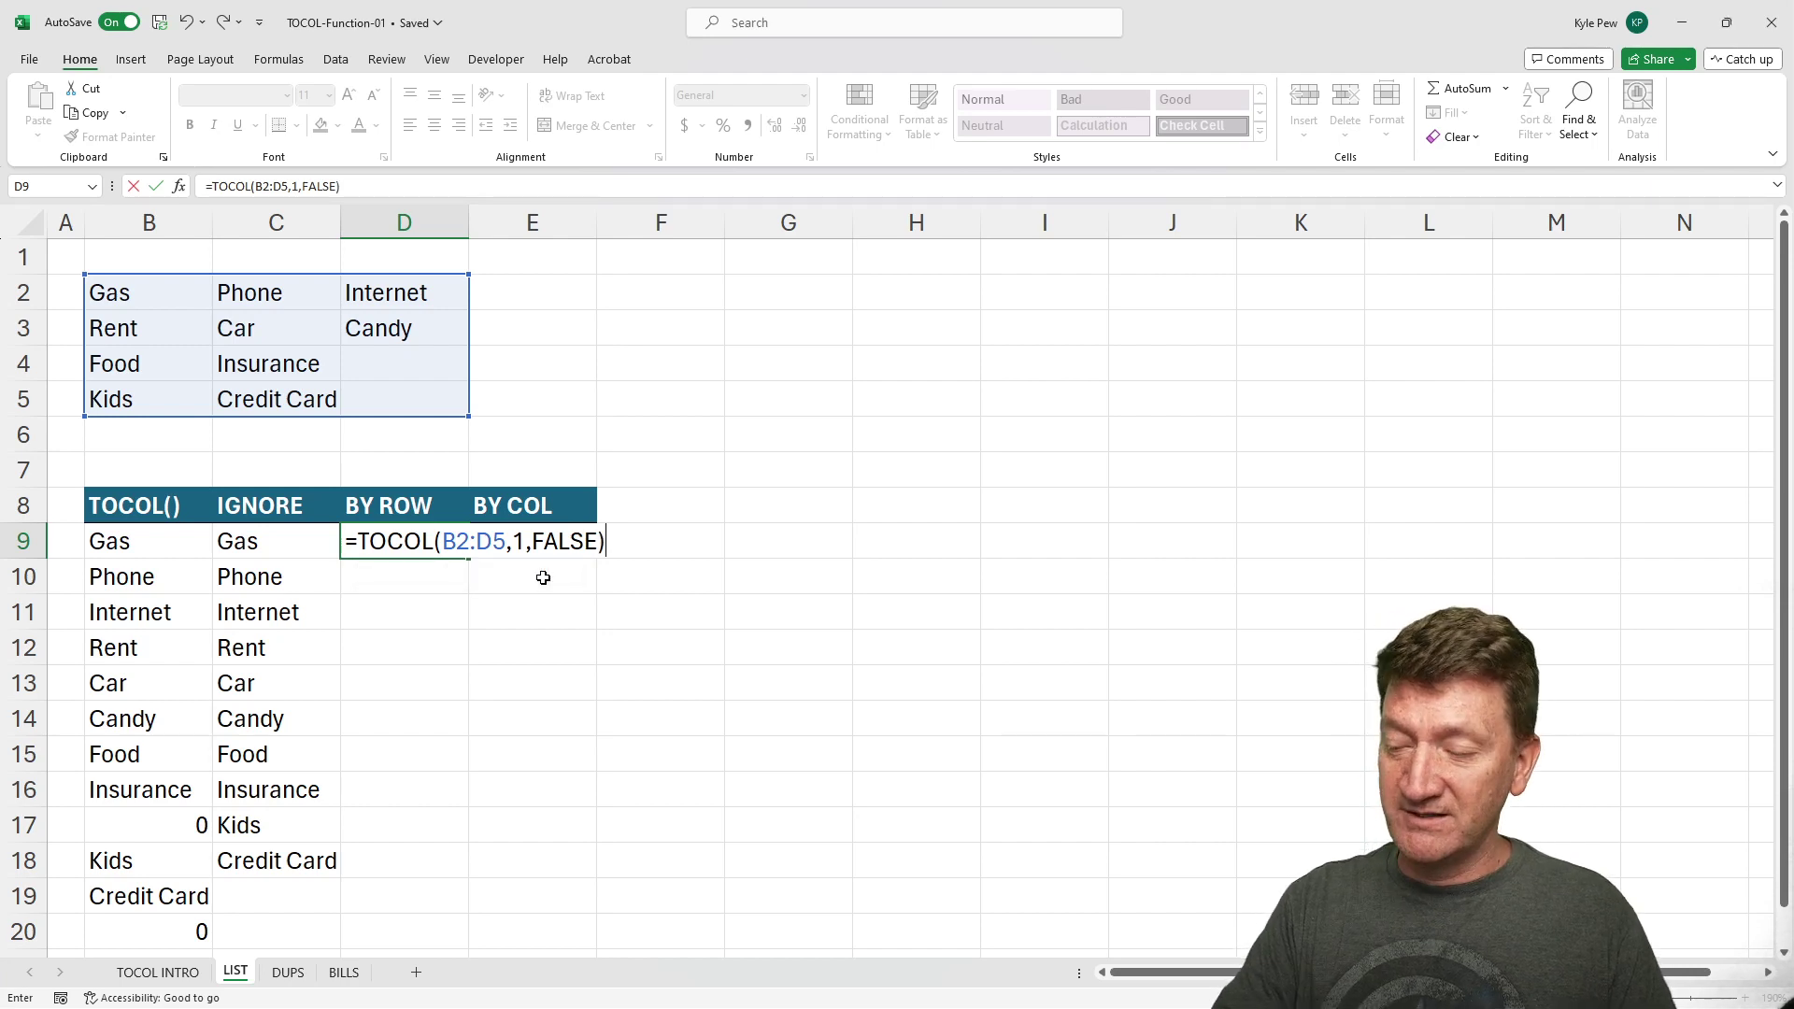
{"action": "key", "text": "Return"}
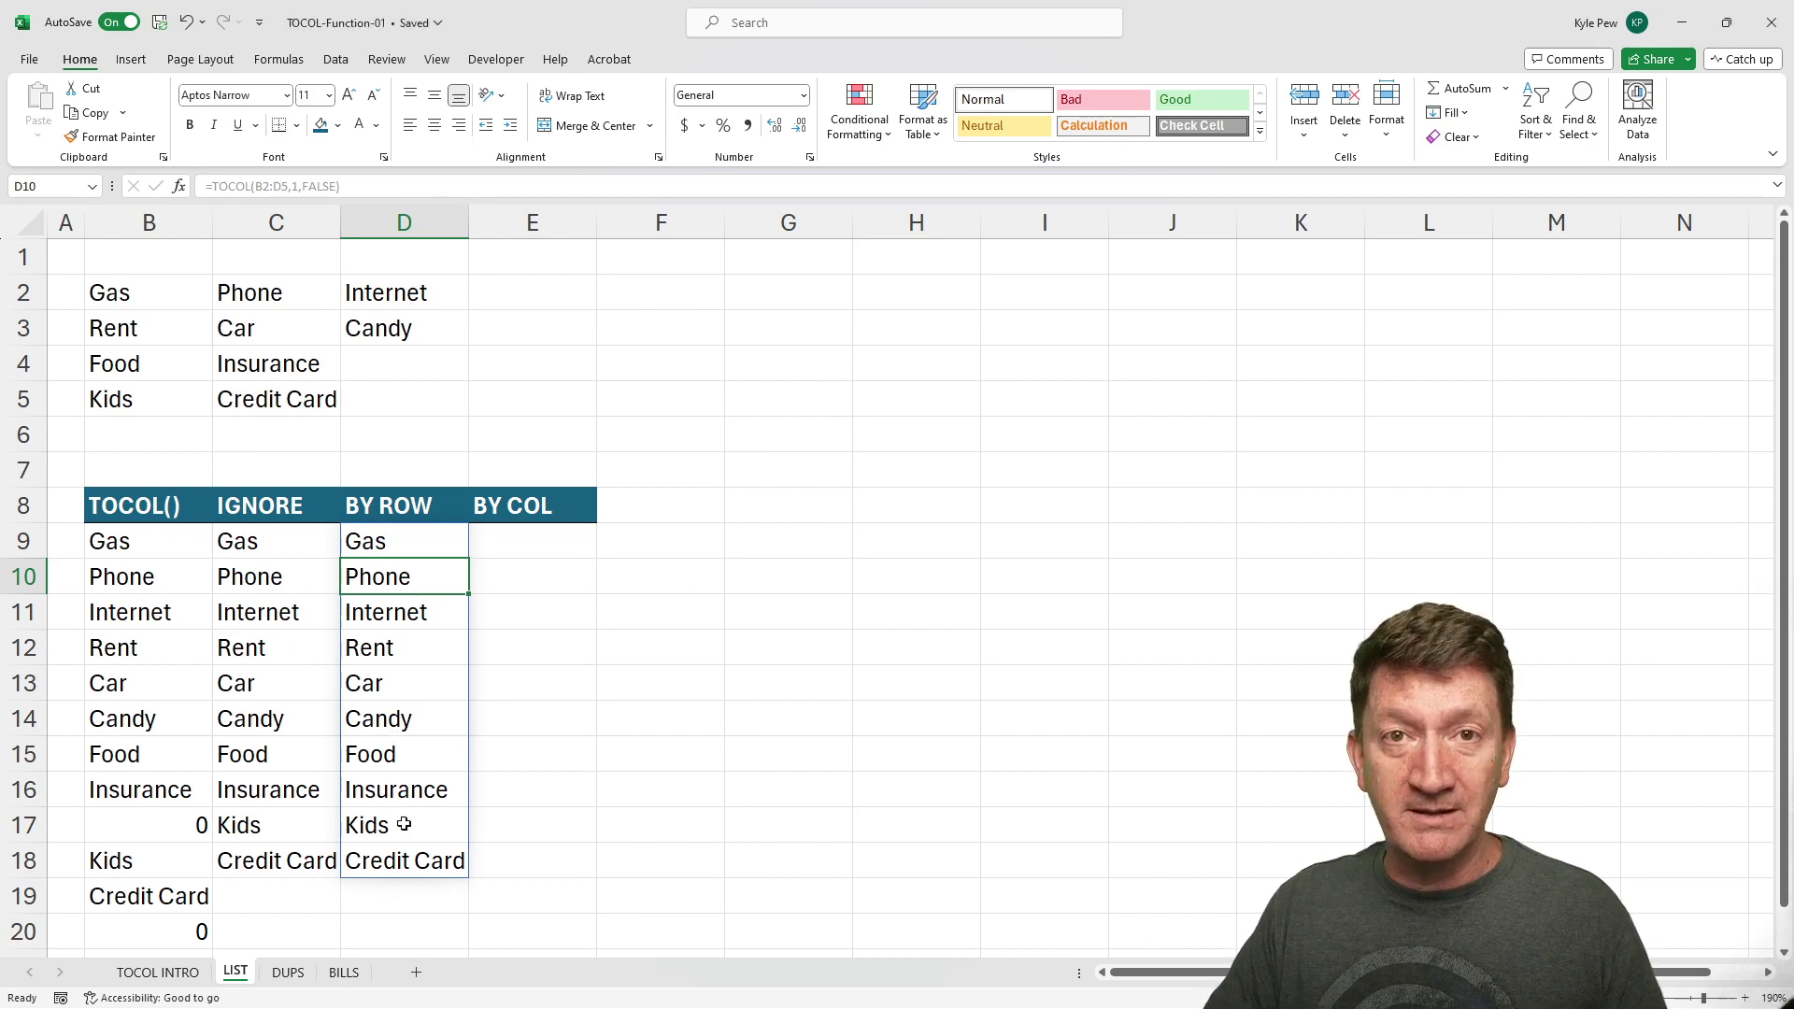
Enter =TOCOL(B2:D5,1,TRUE) in E9 under BY COL to ignore blanks and scan the range by column
{"action": "left_click", "coordinate": [528, 541]}
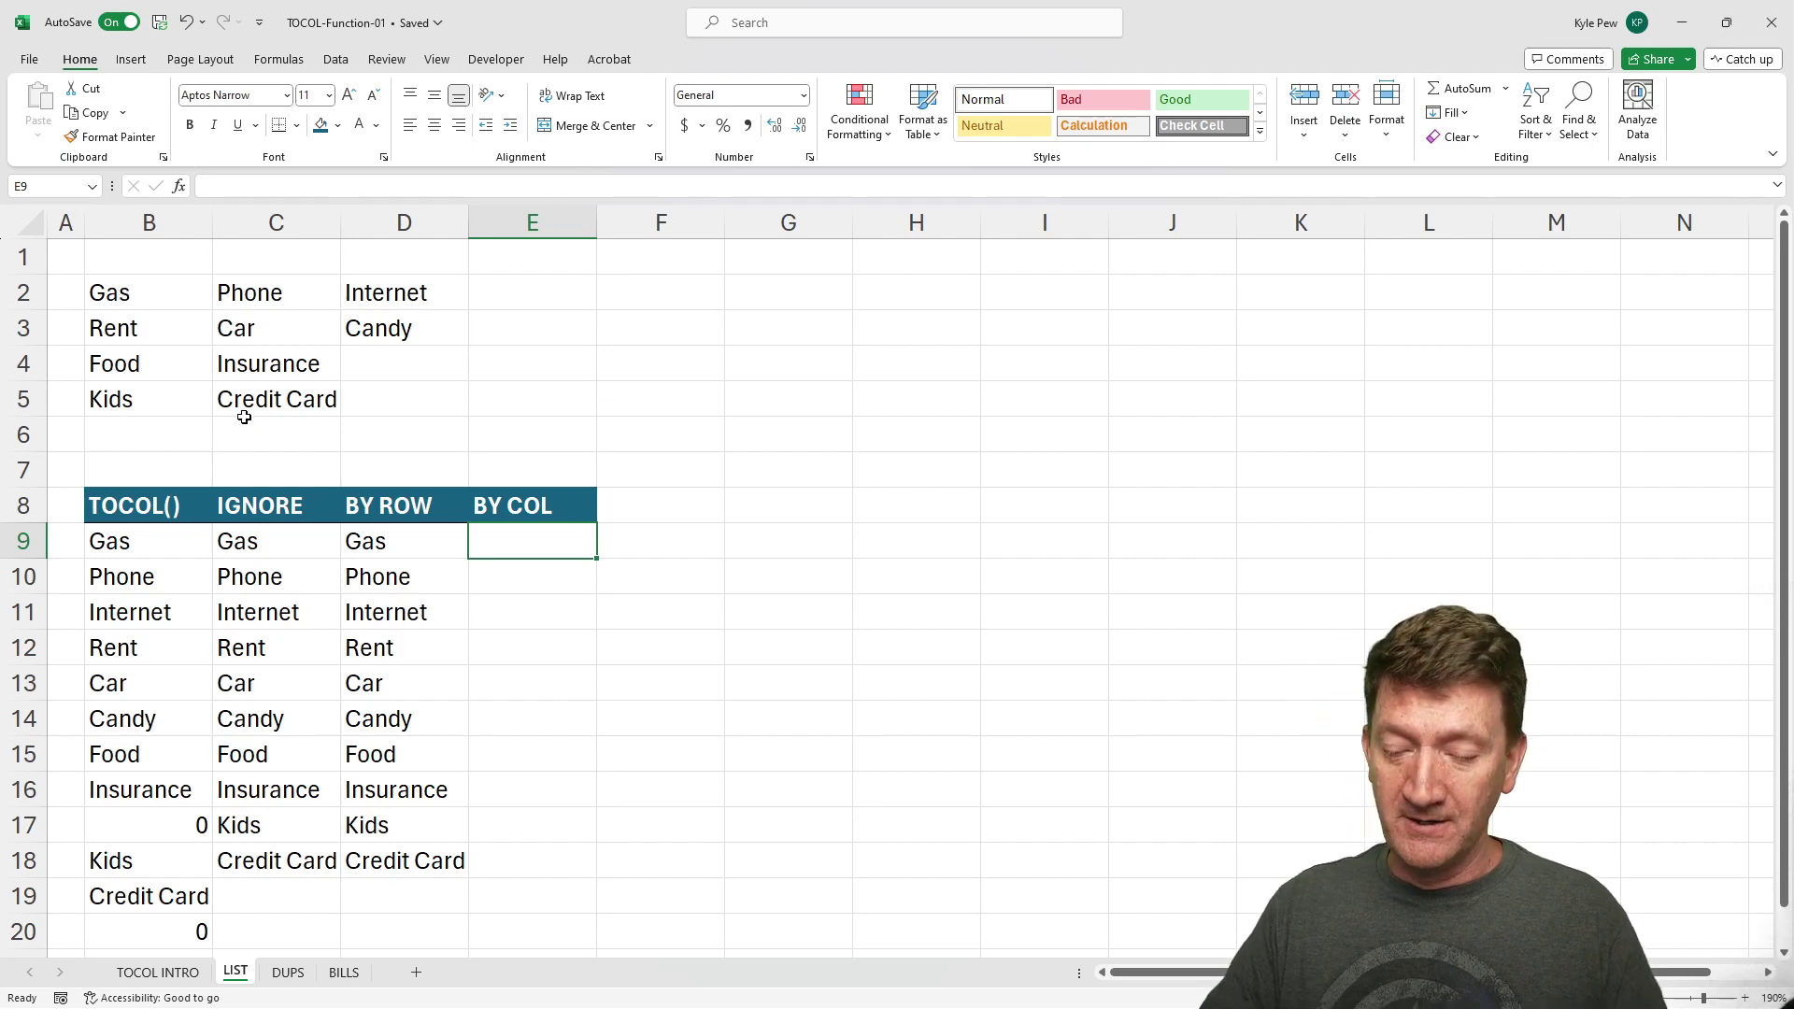
{"action": "type", "text": "=tocol"}
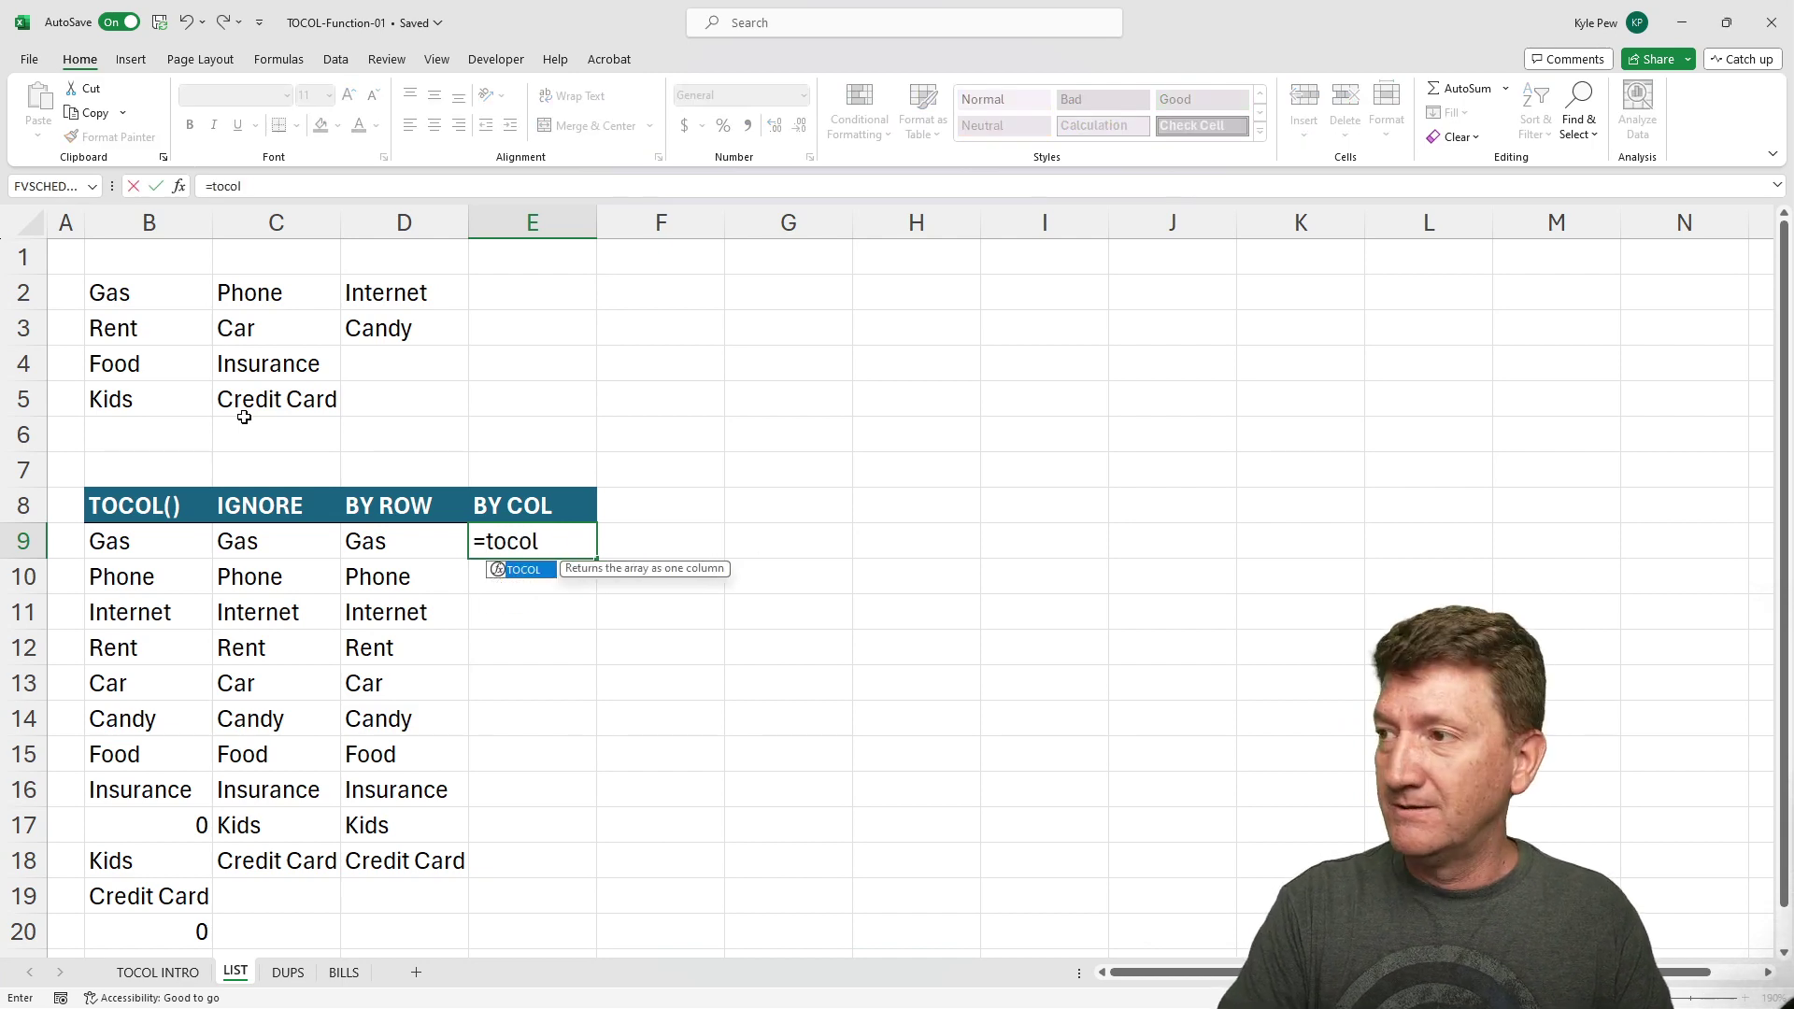
{"action": "key", "text": "Tab"}
{"action": "left_click_drag", "start_coordinate": [119, 293], "coordinate": [363, 411]}
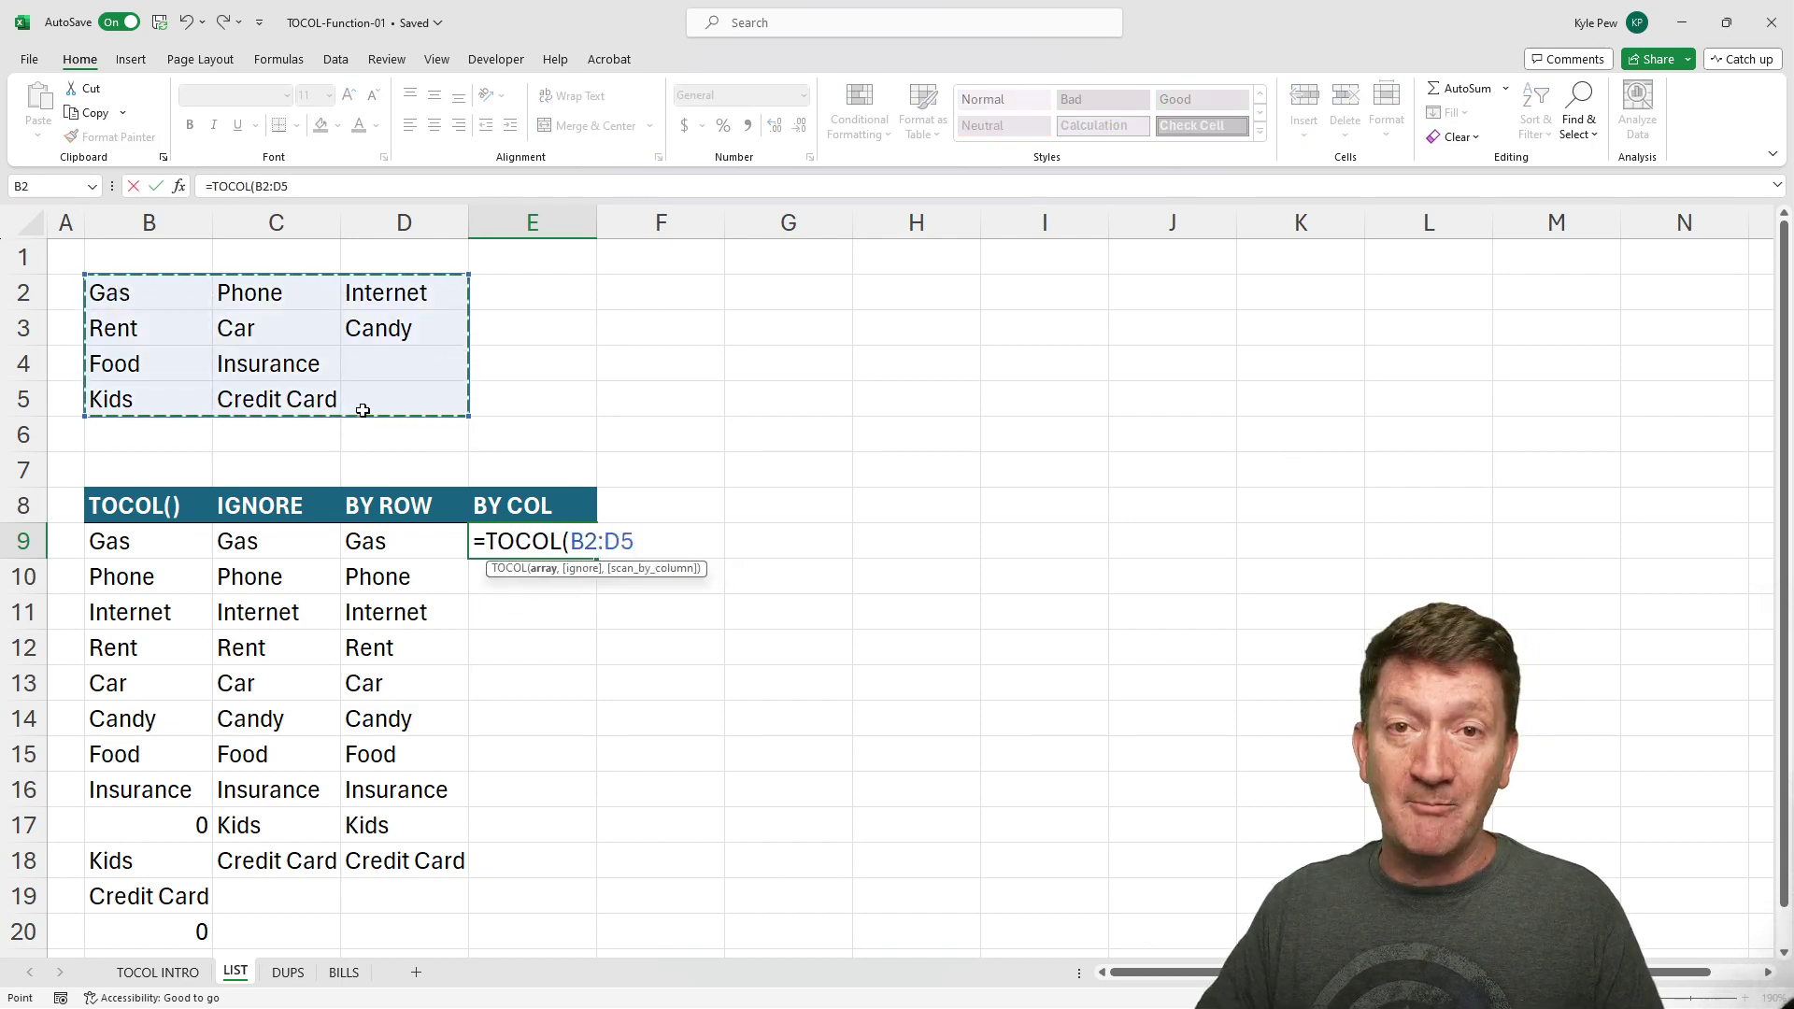
{"action": "type", "text": ","}
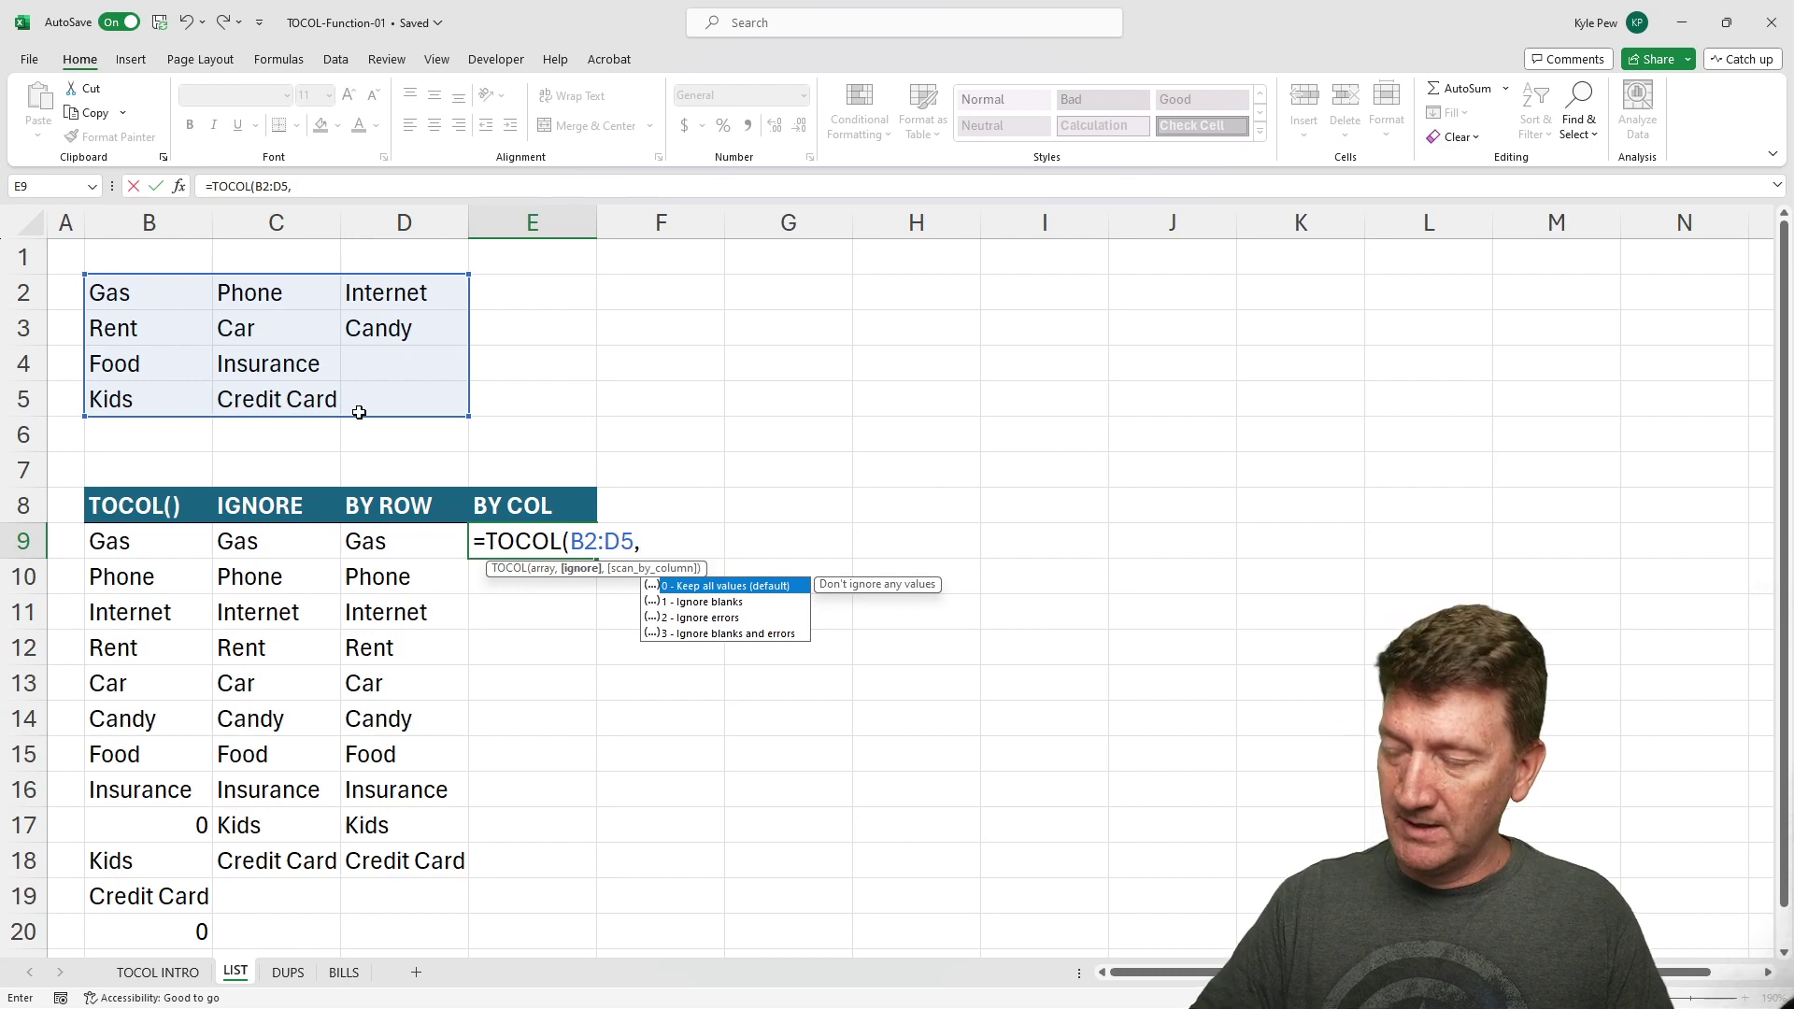
{"action": "type", "text": "1,"}
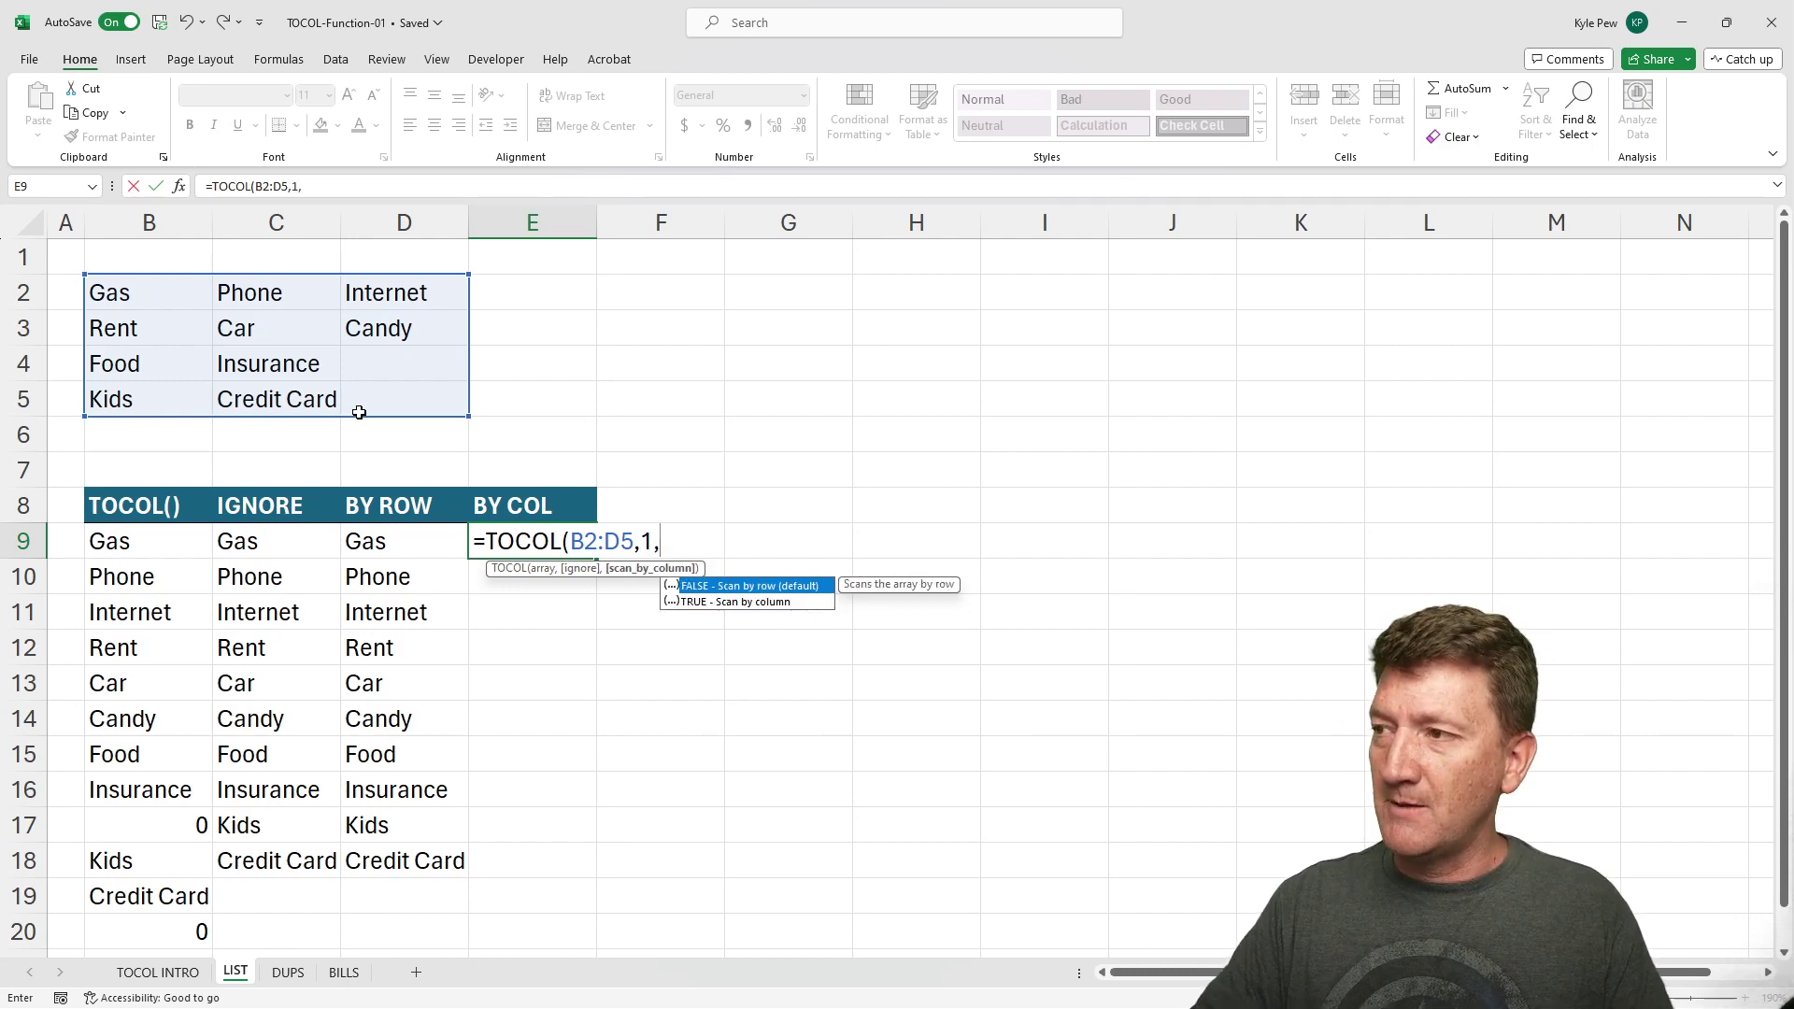
{"action": "left_click", "coordinate": [694, 603]}
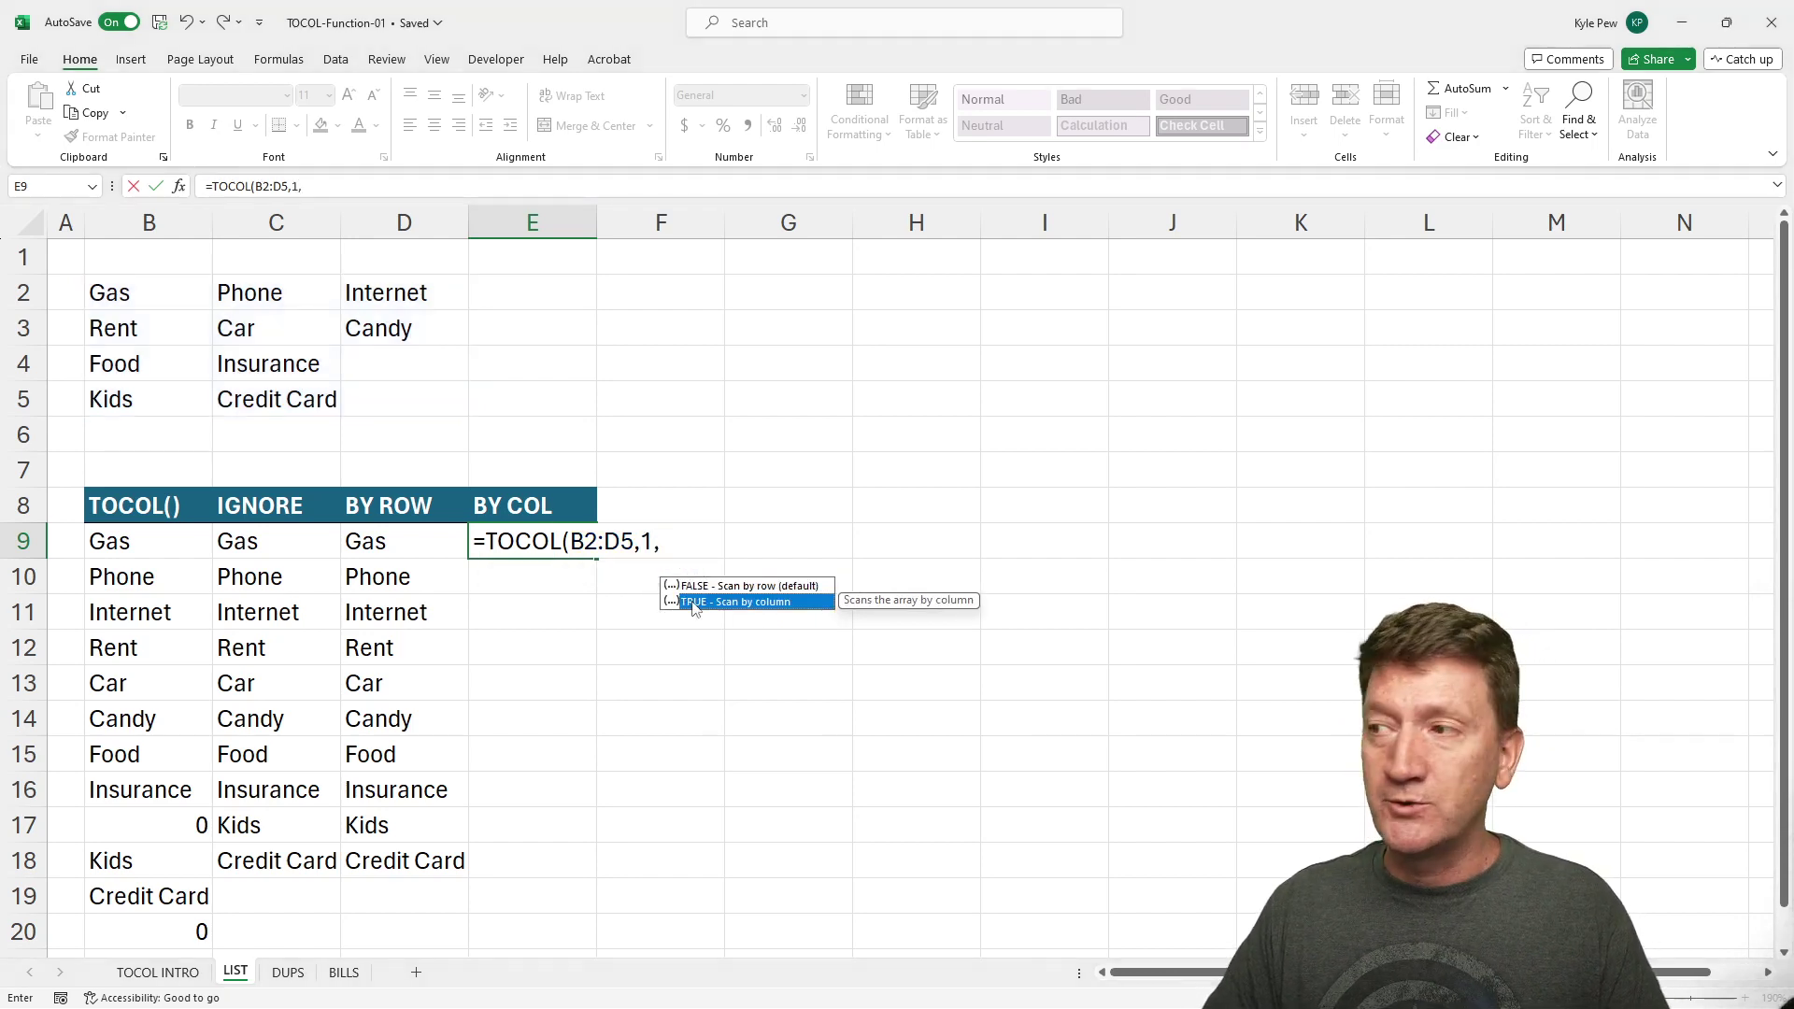
{"action": "double_click", "coordinate": [694, 603]}
{"action": "type", "text": ")"}
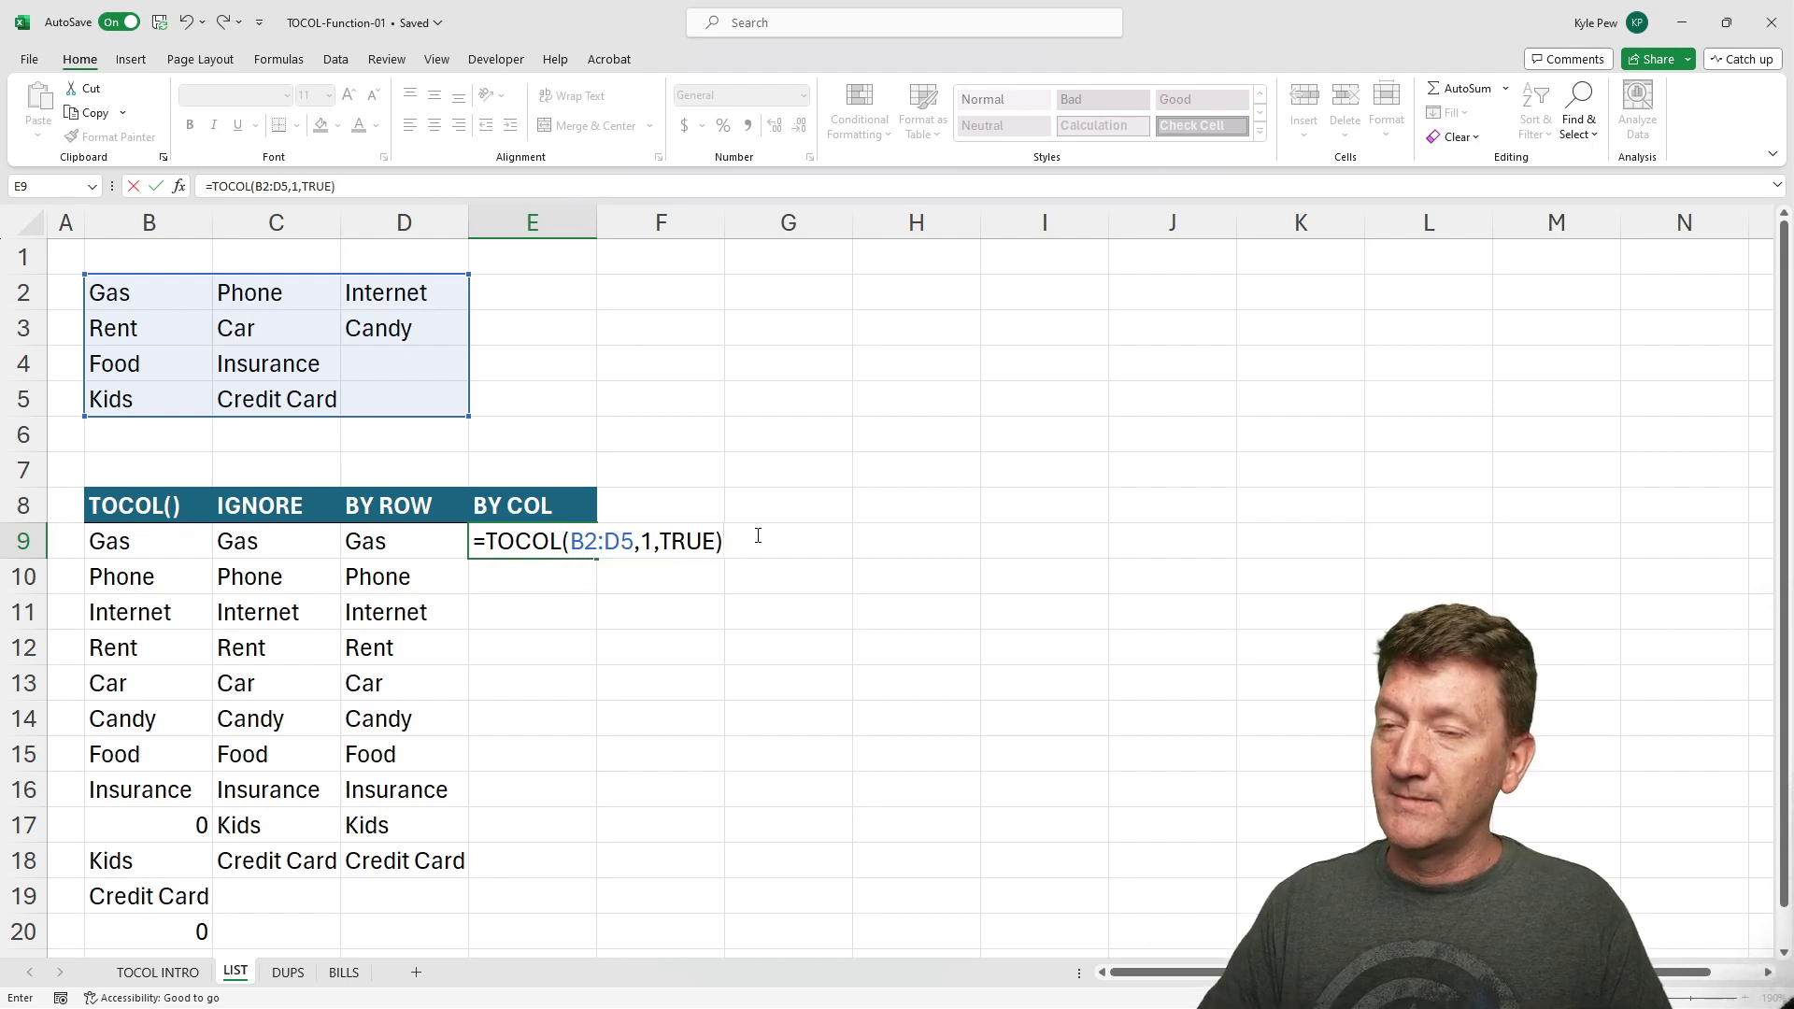
{"action": "key", "text": "Return"}
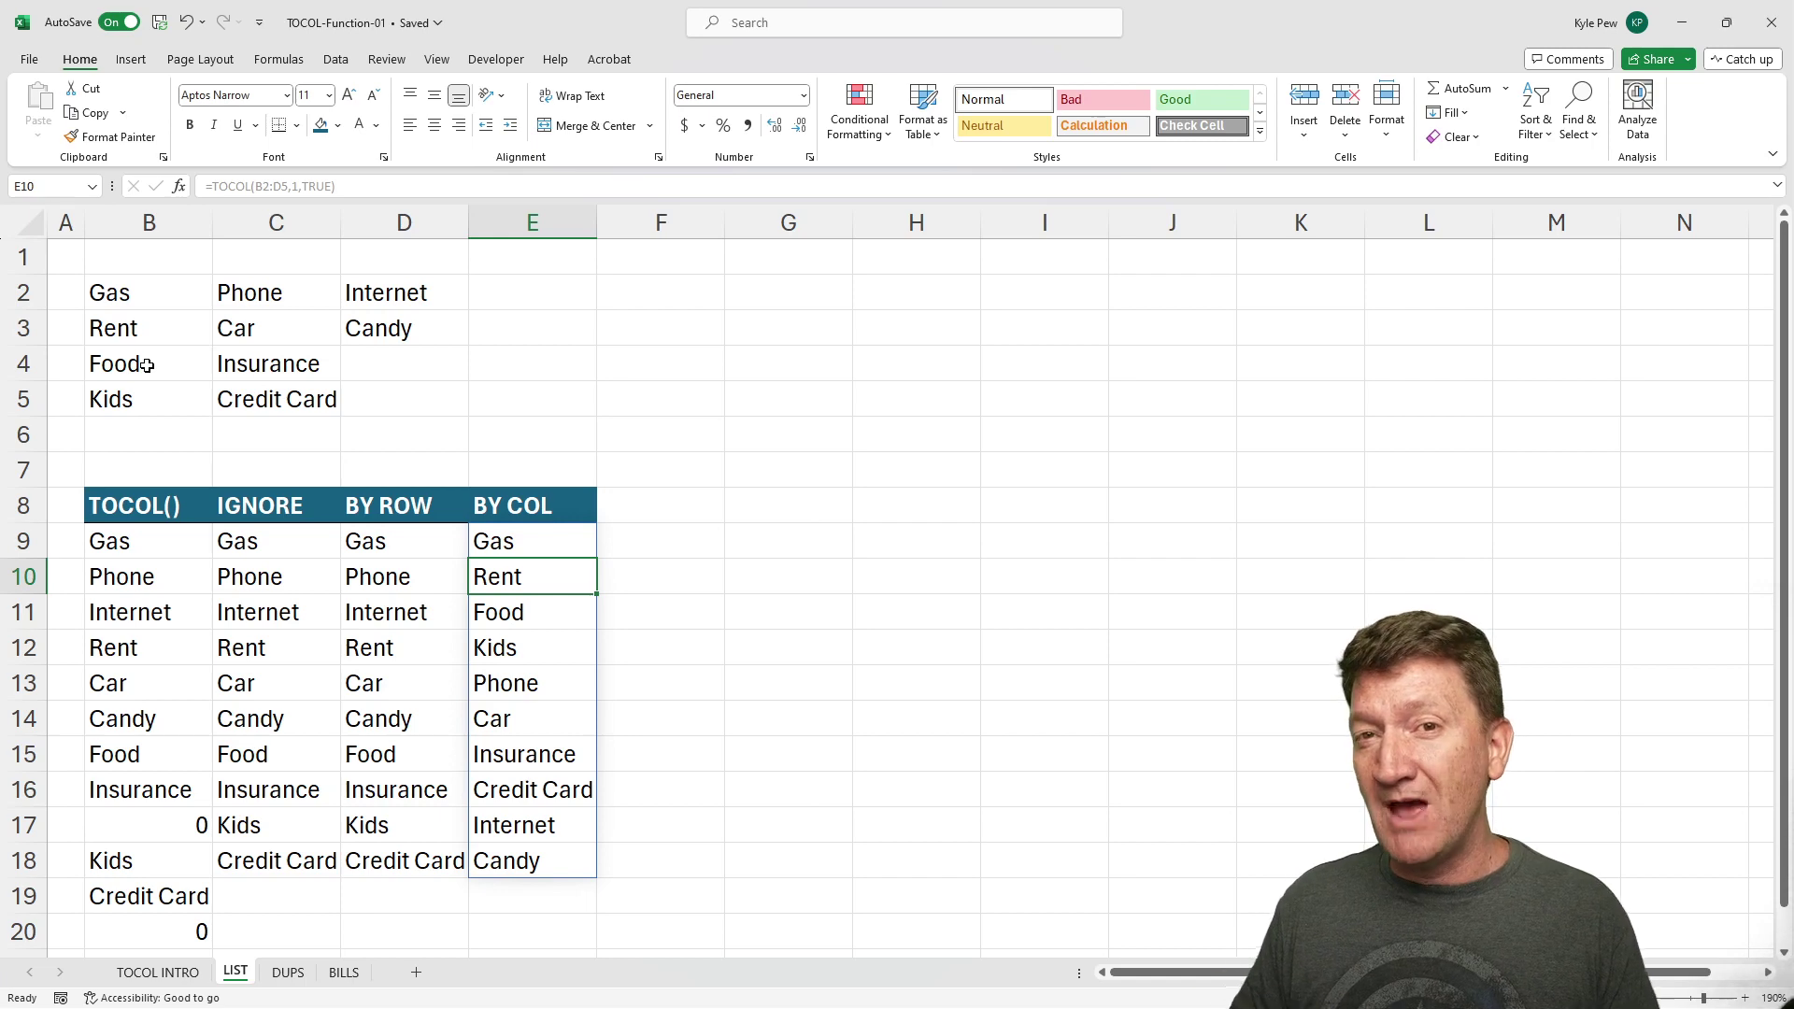
Wrap the BY COL formula in E9 with an ascending SORT, making it =SORT(TOCOL(B2:D5,1,TRUE),1,1)
{"action": "left_click", "coordinate": [526, 540]}
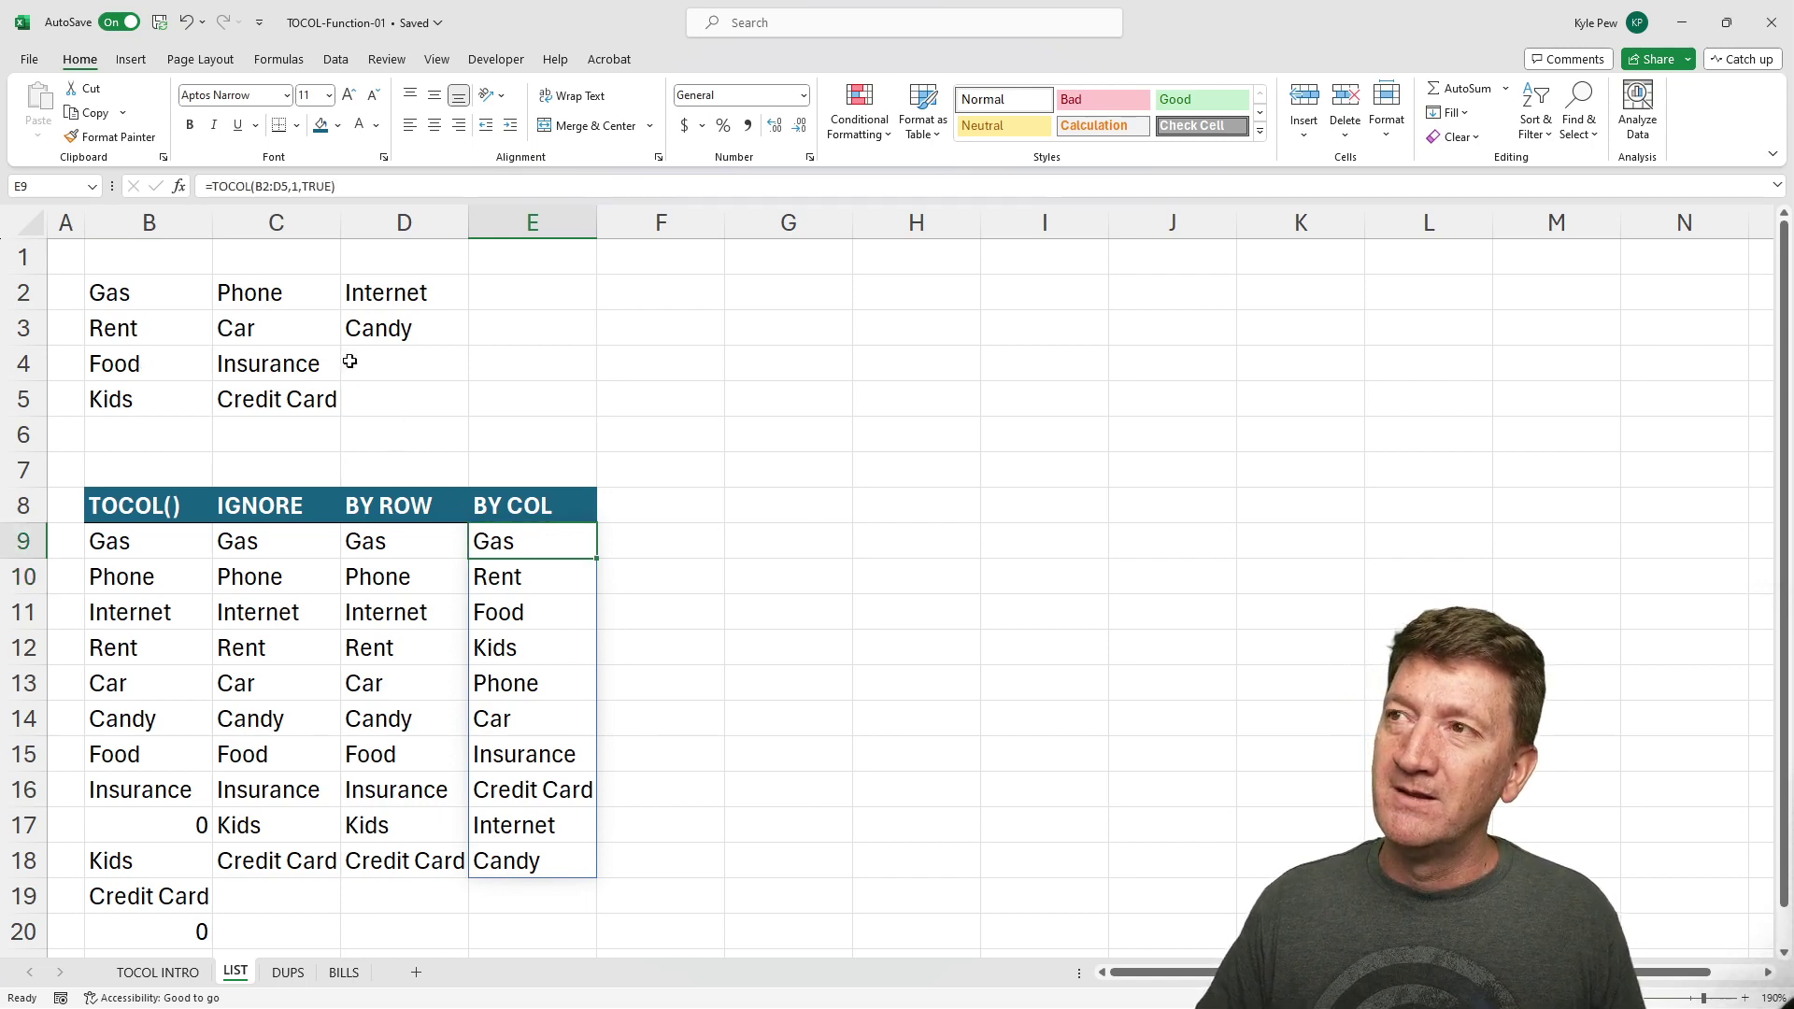
{"action": "left_click", "coordinate": [250, 186]}
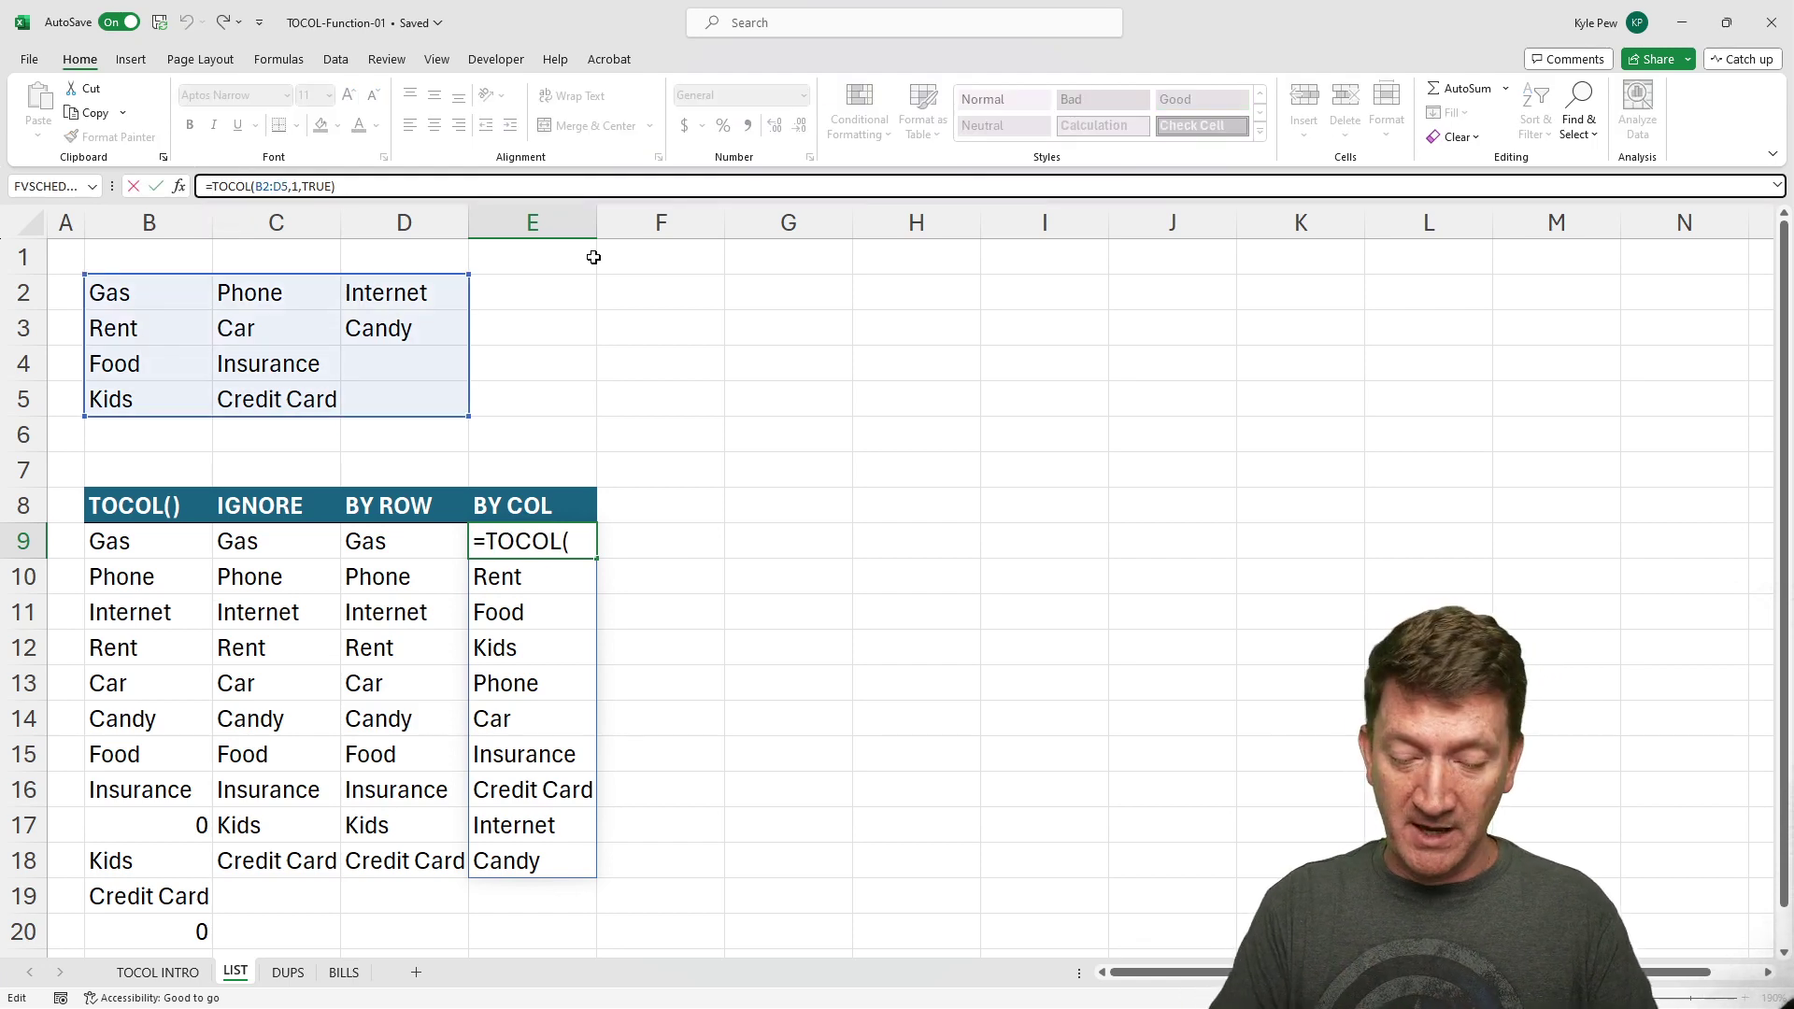
{"action": "type", "text": "so"}
{"action": "key", "text": "Tab"}
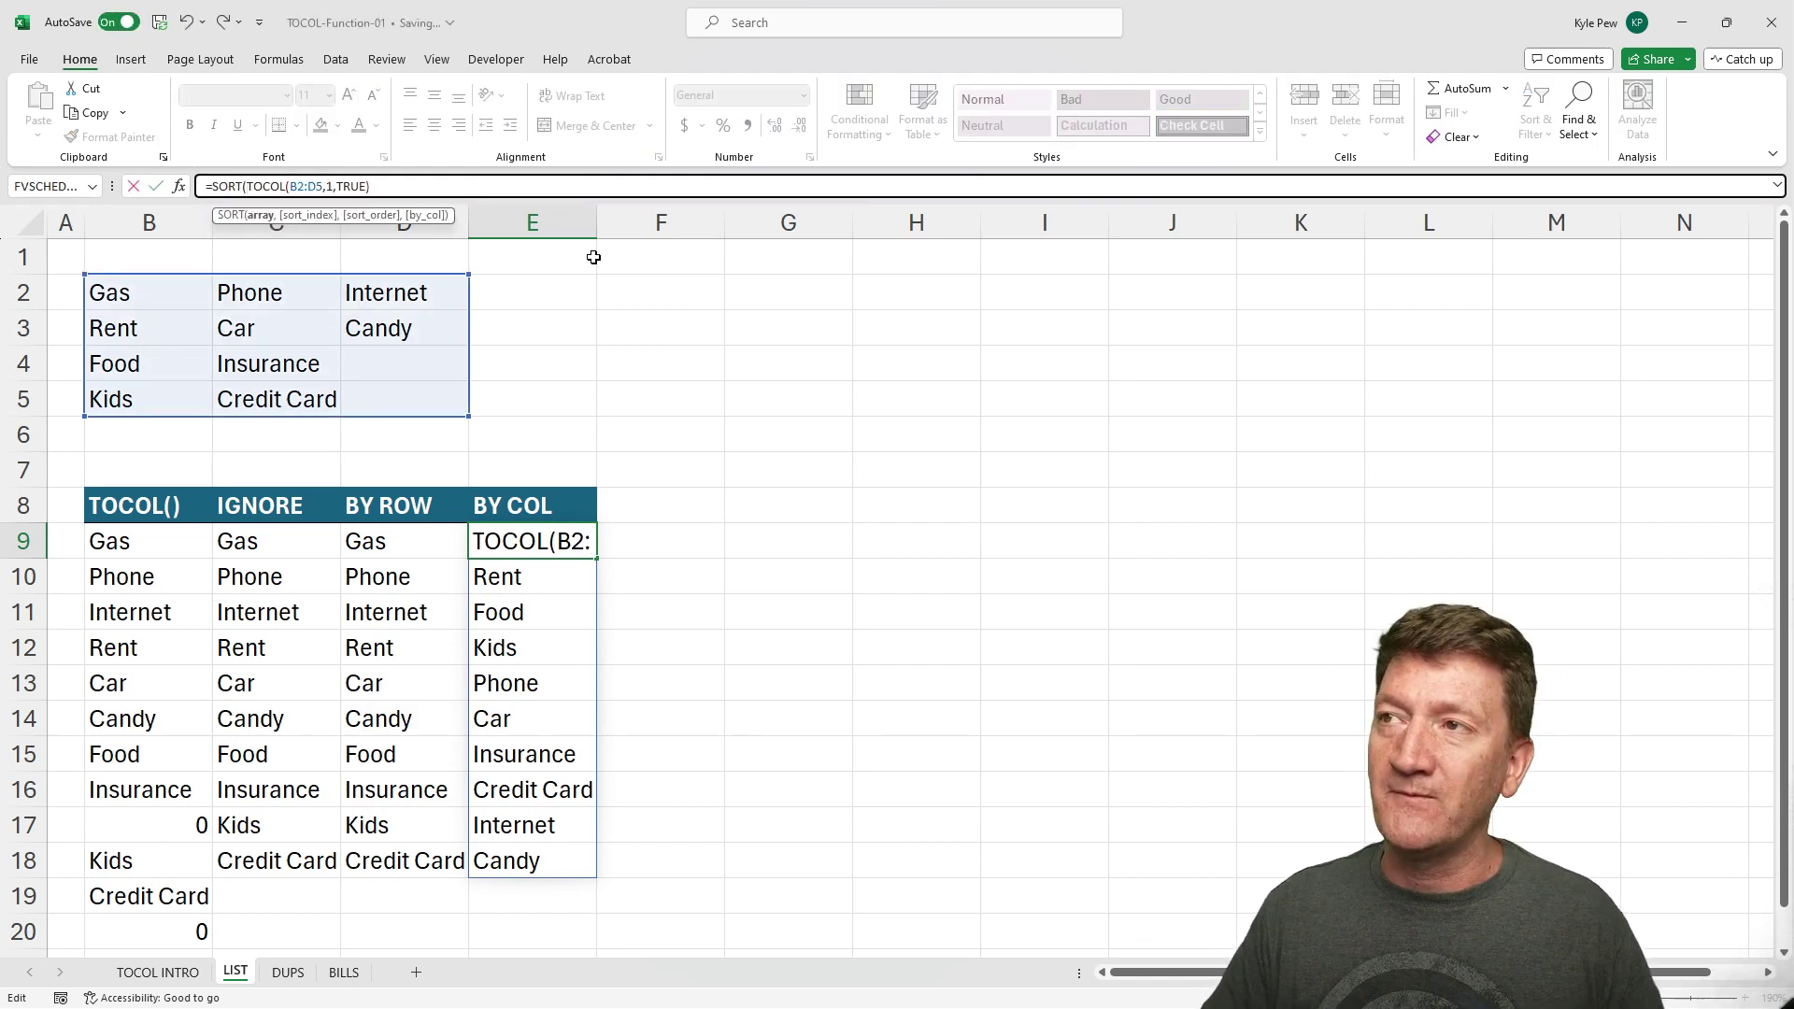
{"action": "left_click", "coordinate": [400, 188]}
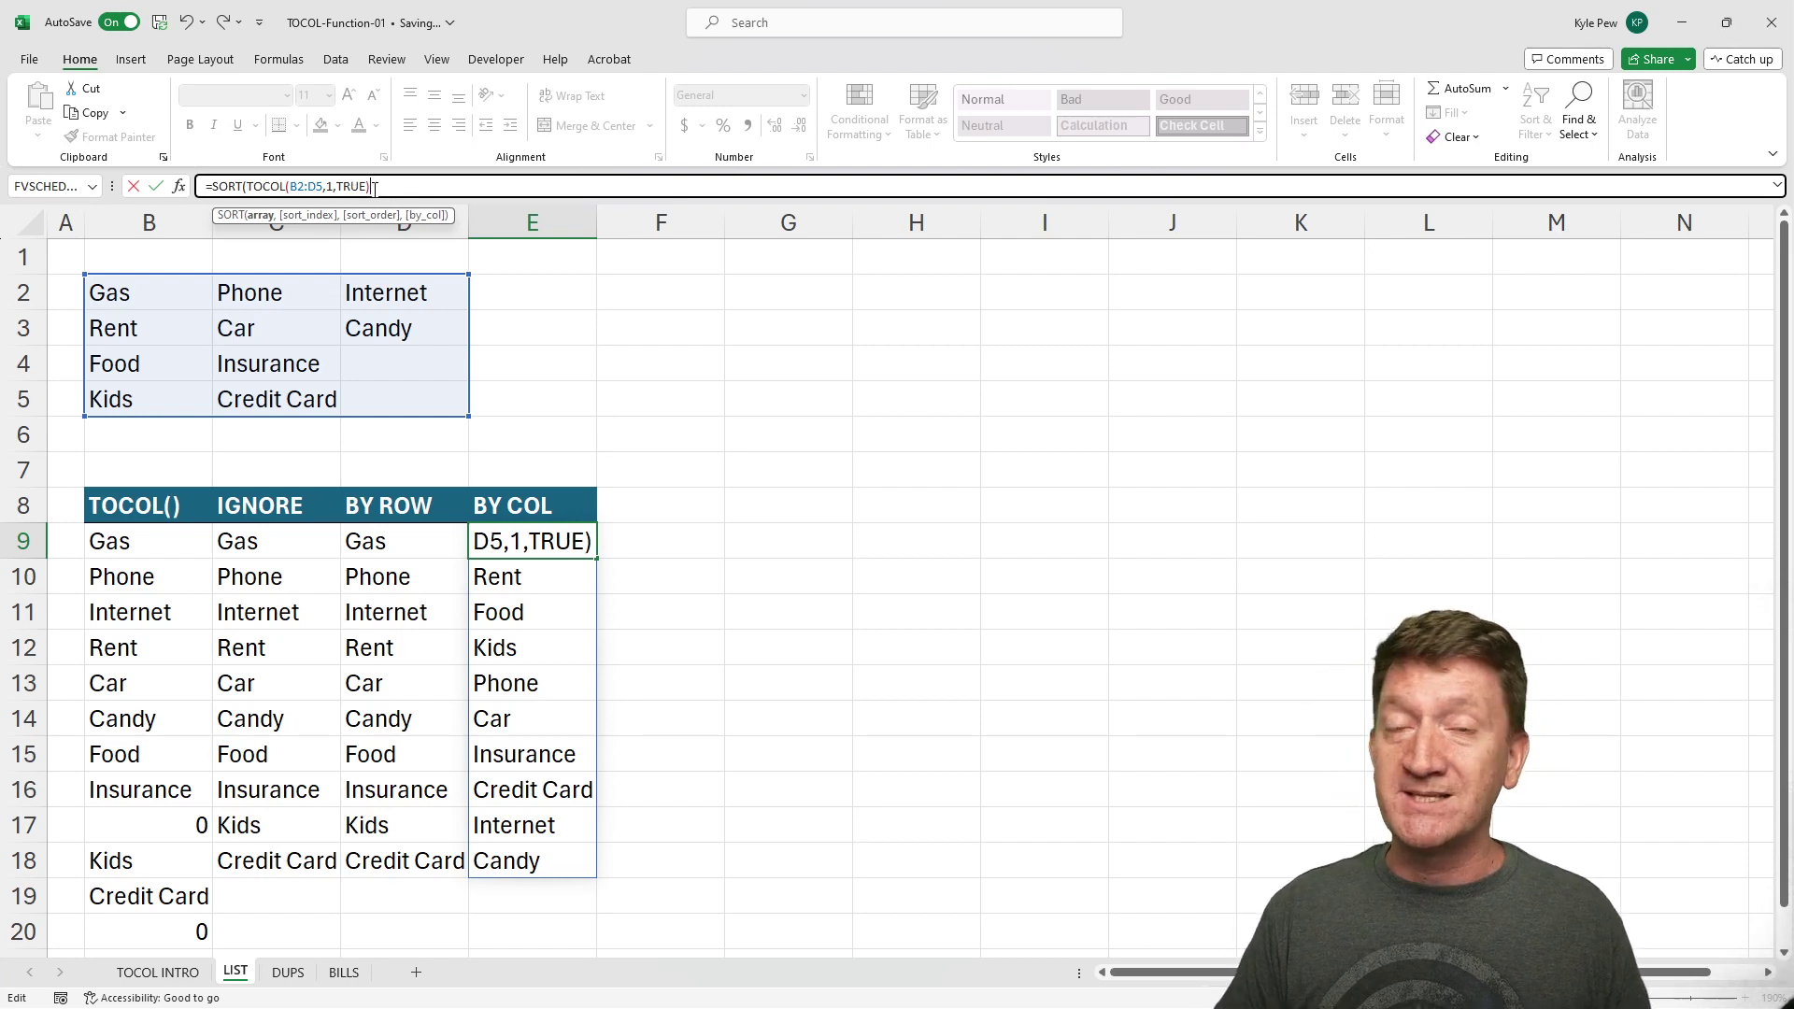
{"action": "type", "text": ","}
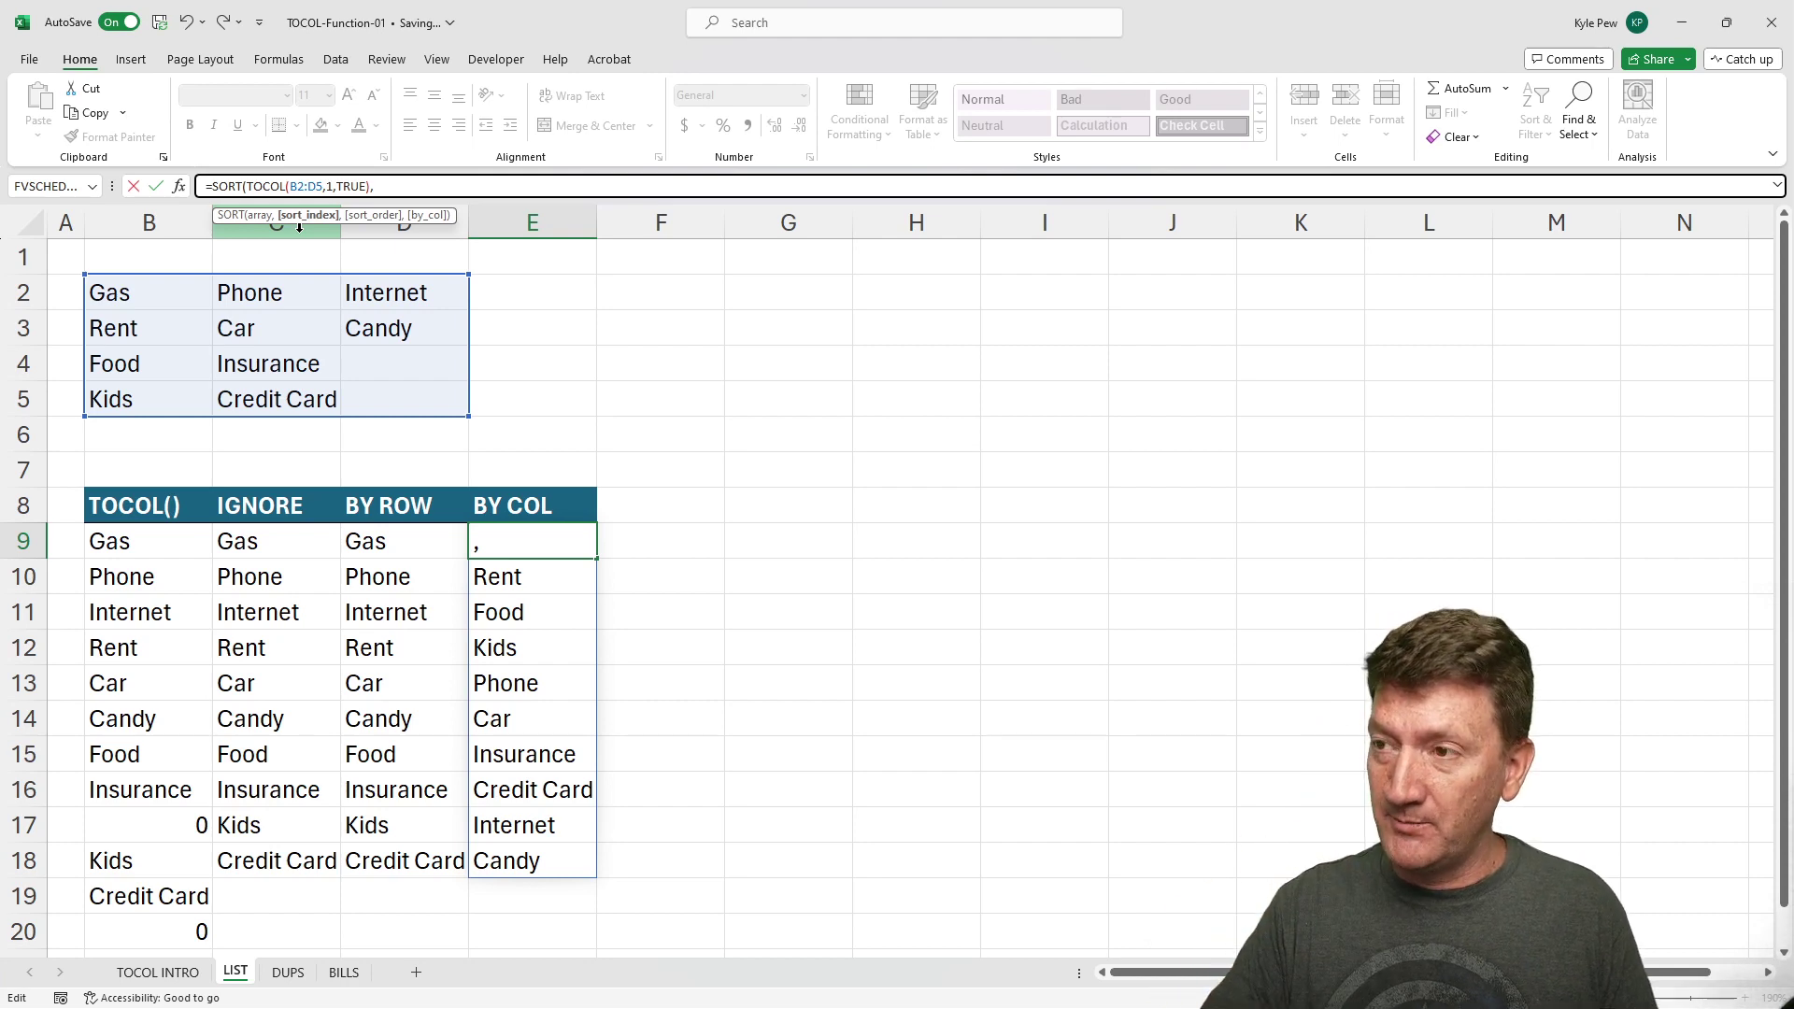
{"action": "type", "text": "1"}
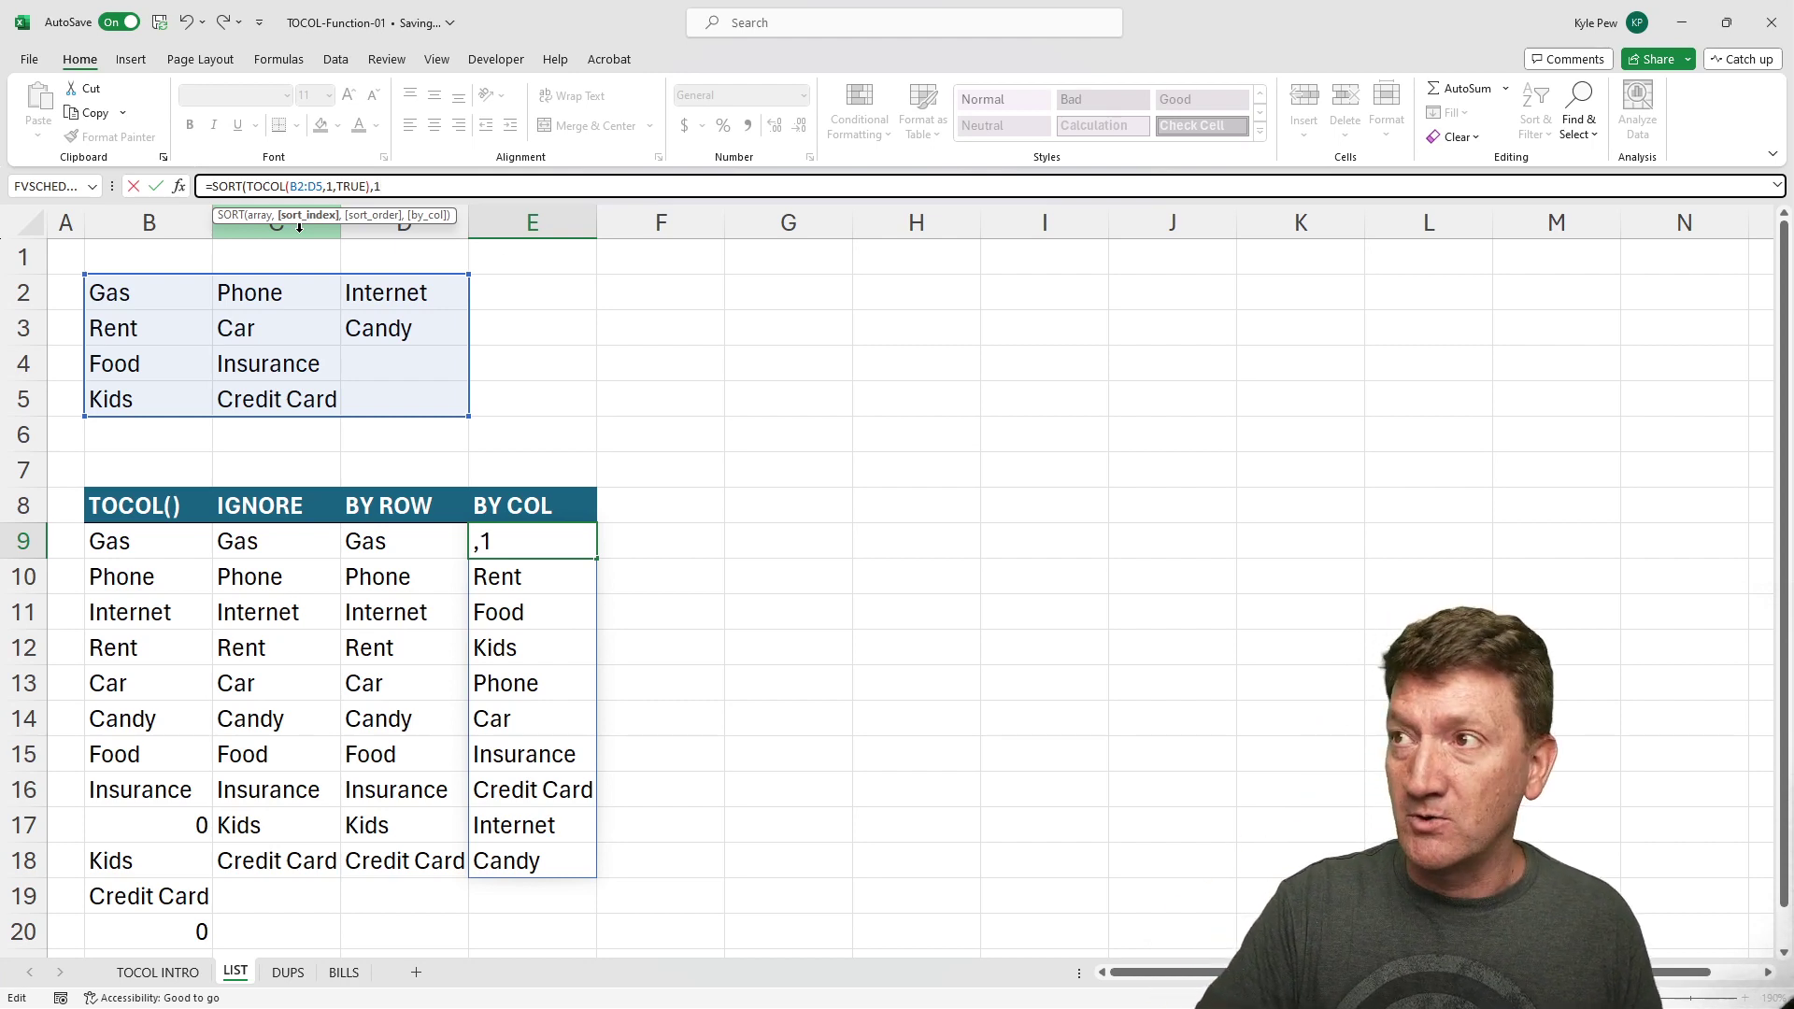
{"action": "type", "text": ","}
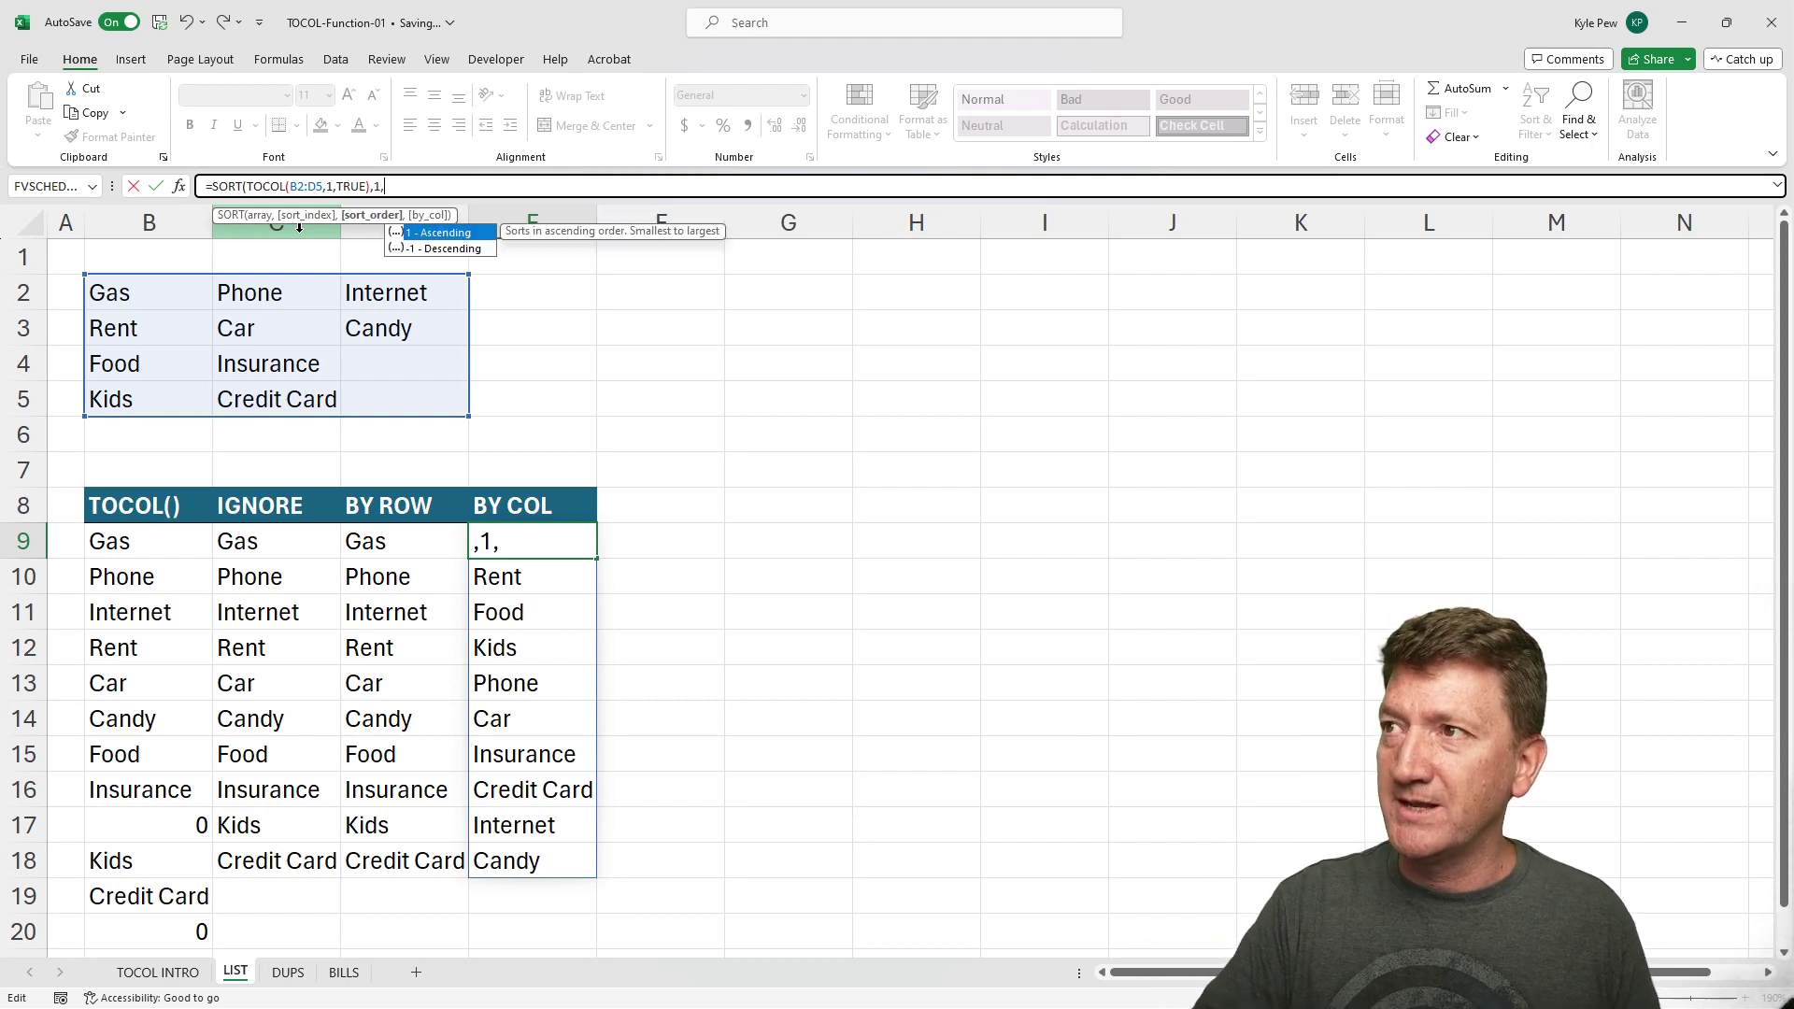
{"action": "double_click", "coordinate": [436, 241]}
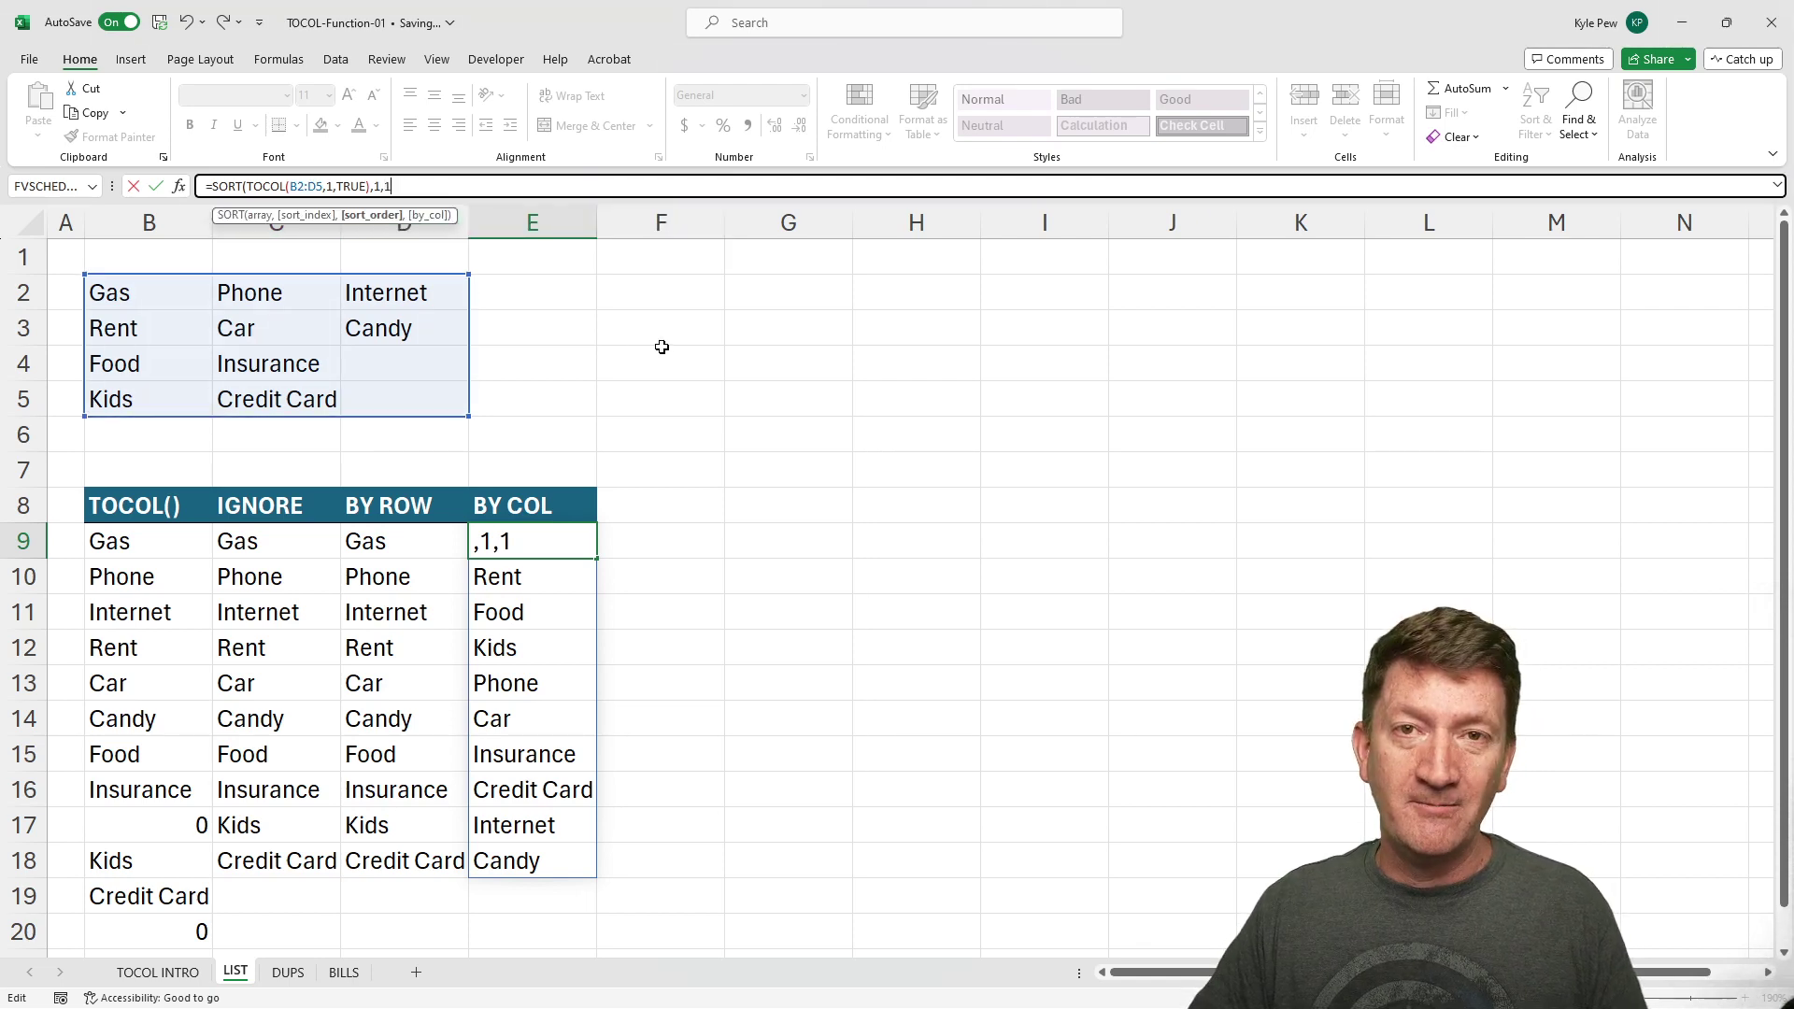
{"action": "type", "text": ")"}
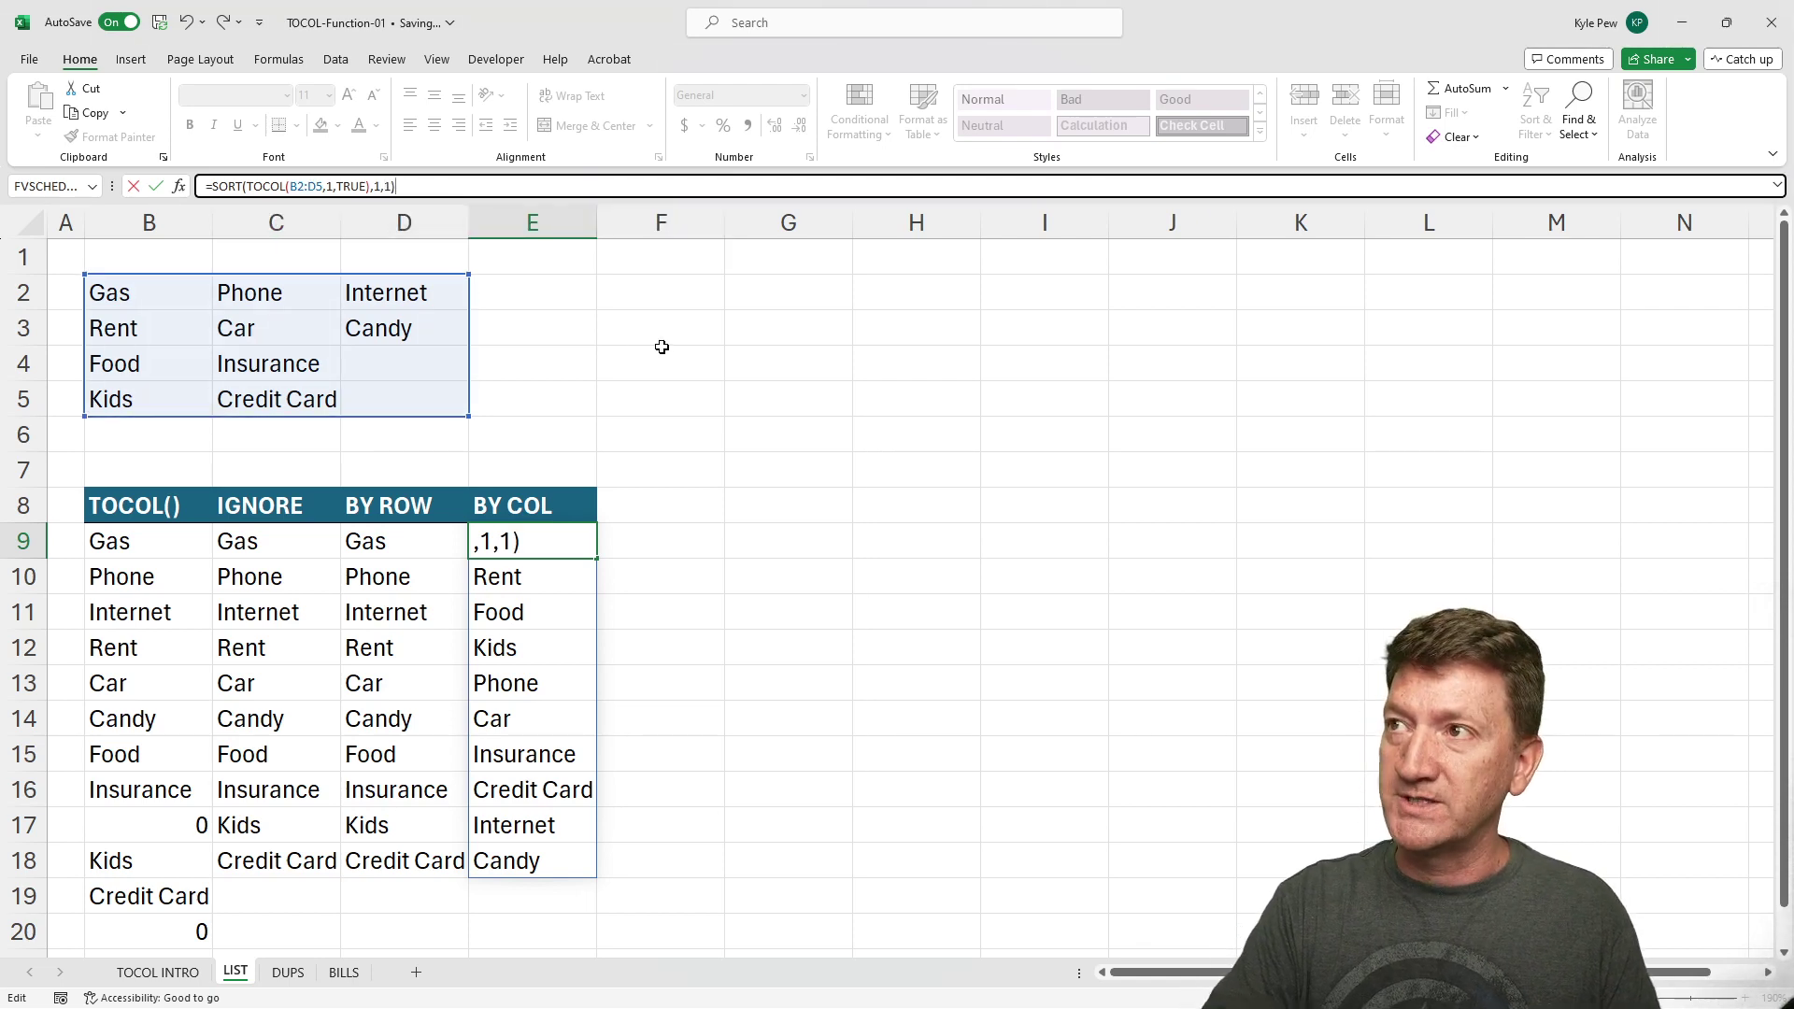
{"action": "key", "text": "Return"}
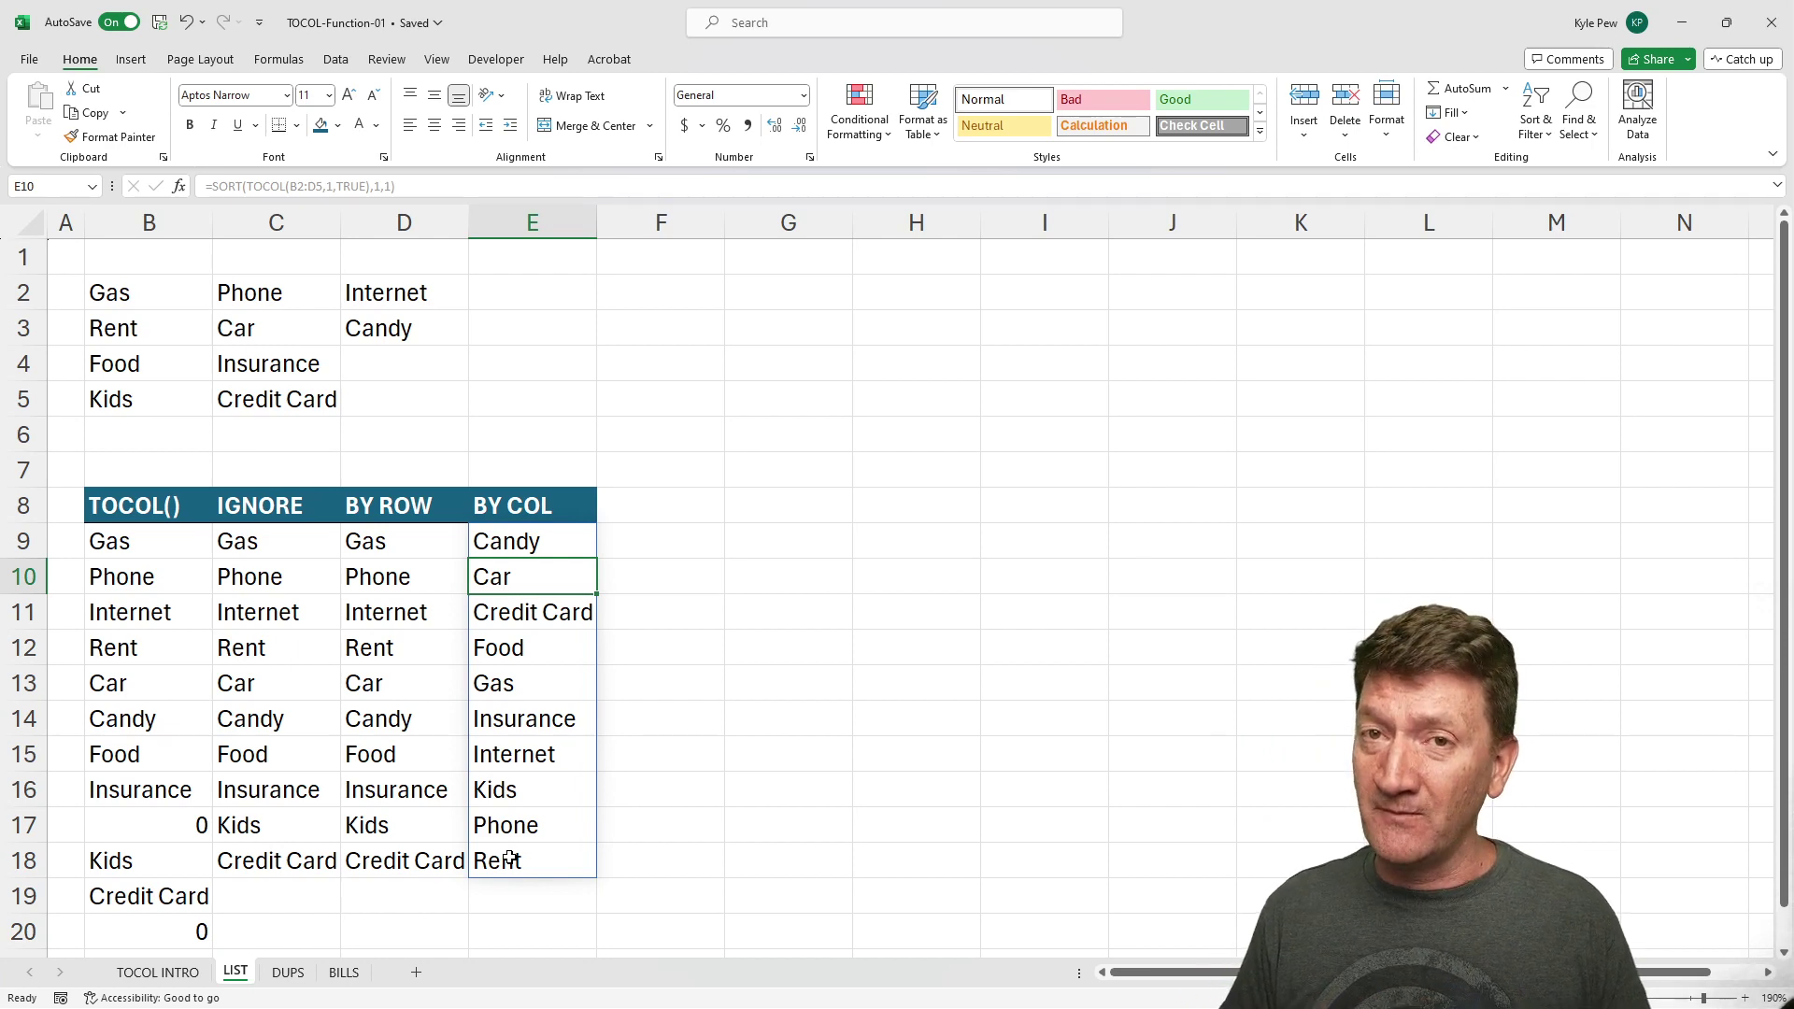
{"action": "left_click", "coordinate": [503, 540]}
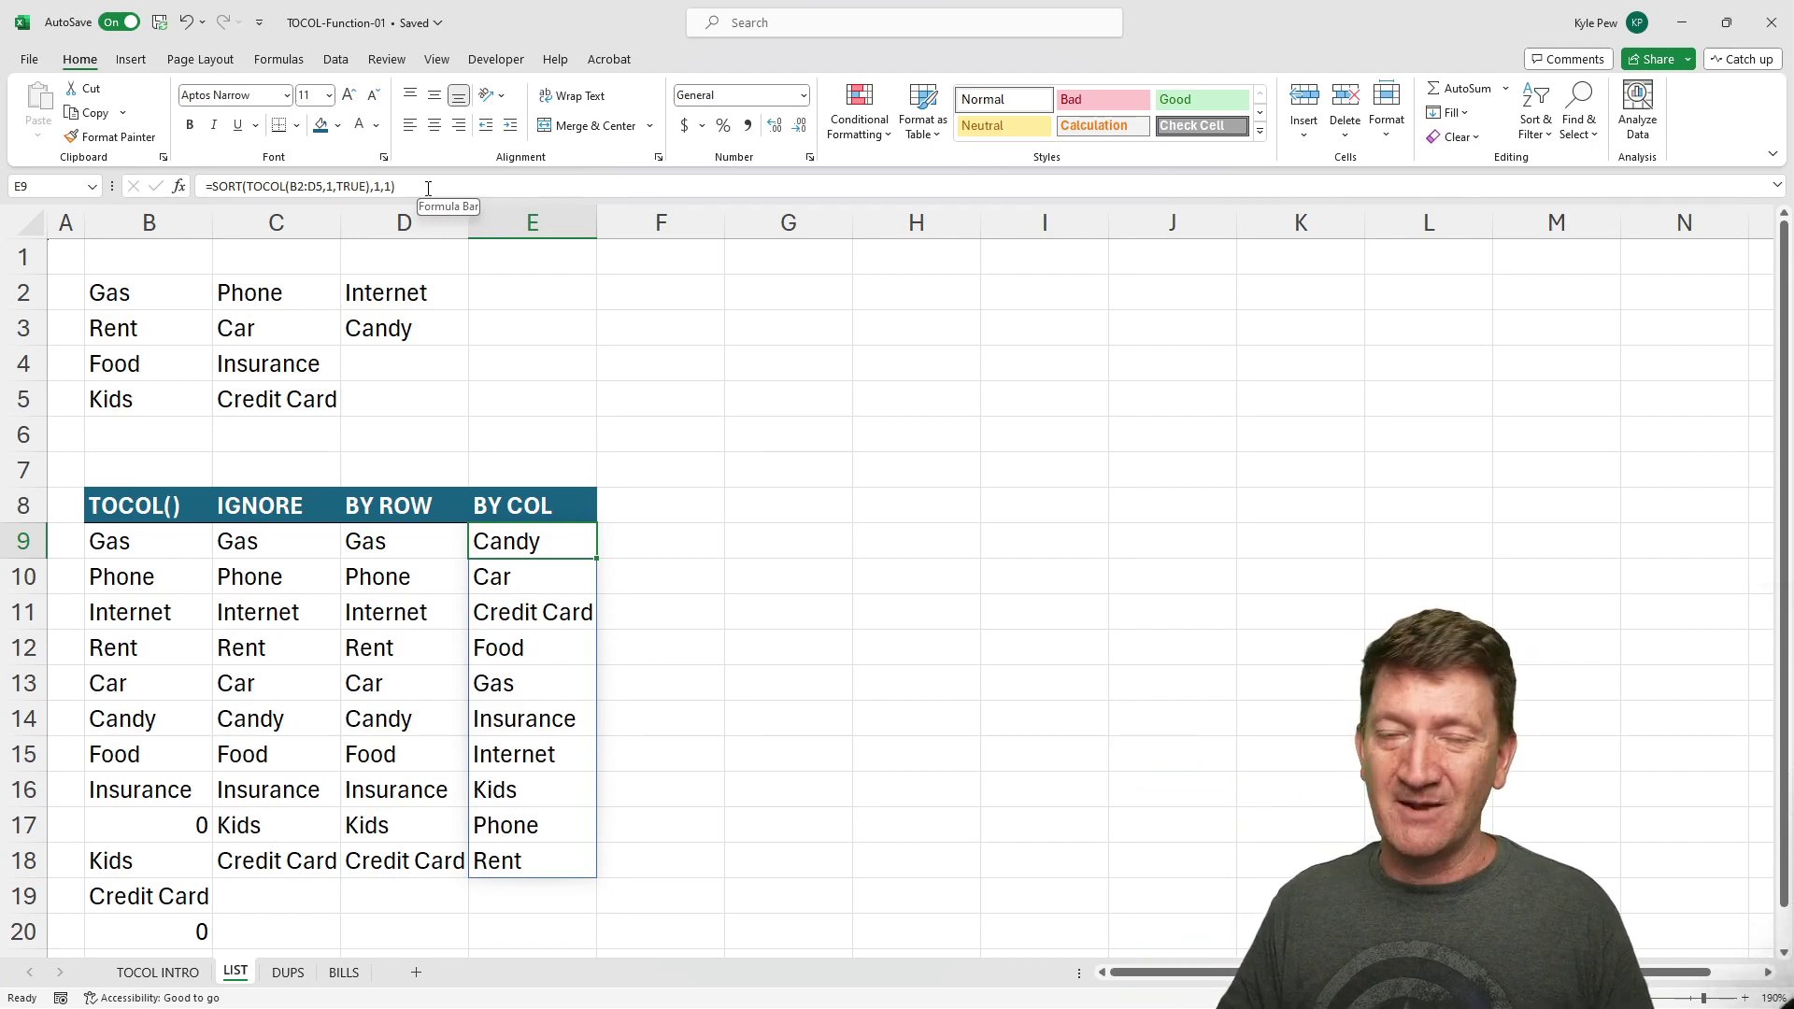
On the DUPS sheet, enter =TOCOL(B2:E5,1) in B9 to stack the range into one column while ignoring blanks
{"action": "left_click", "coordinate": [285, 973]}
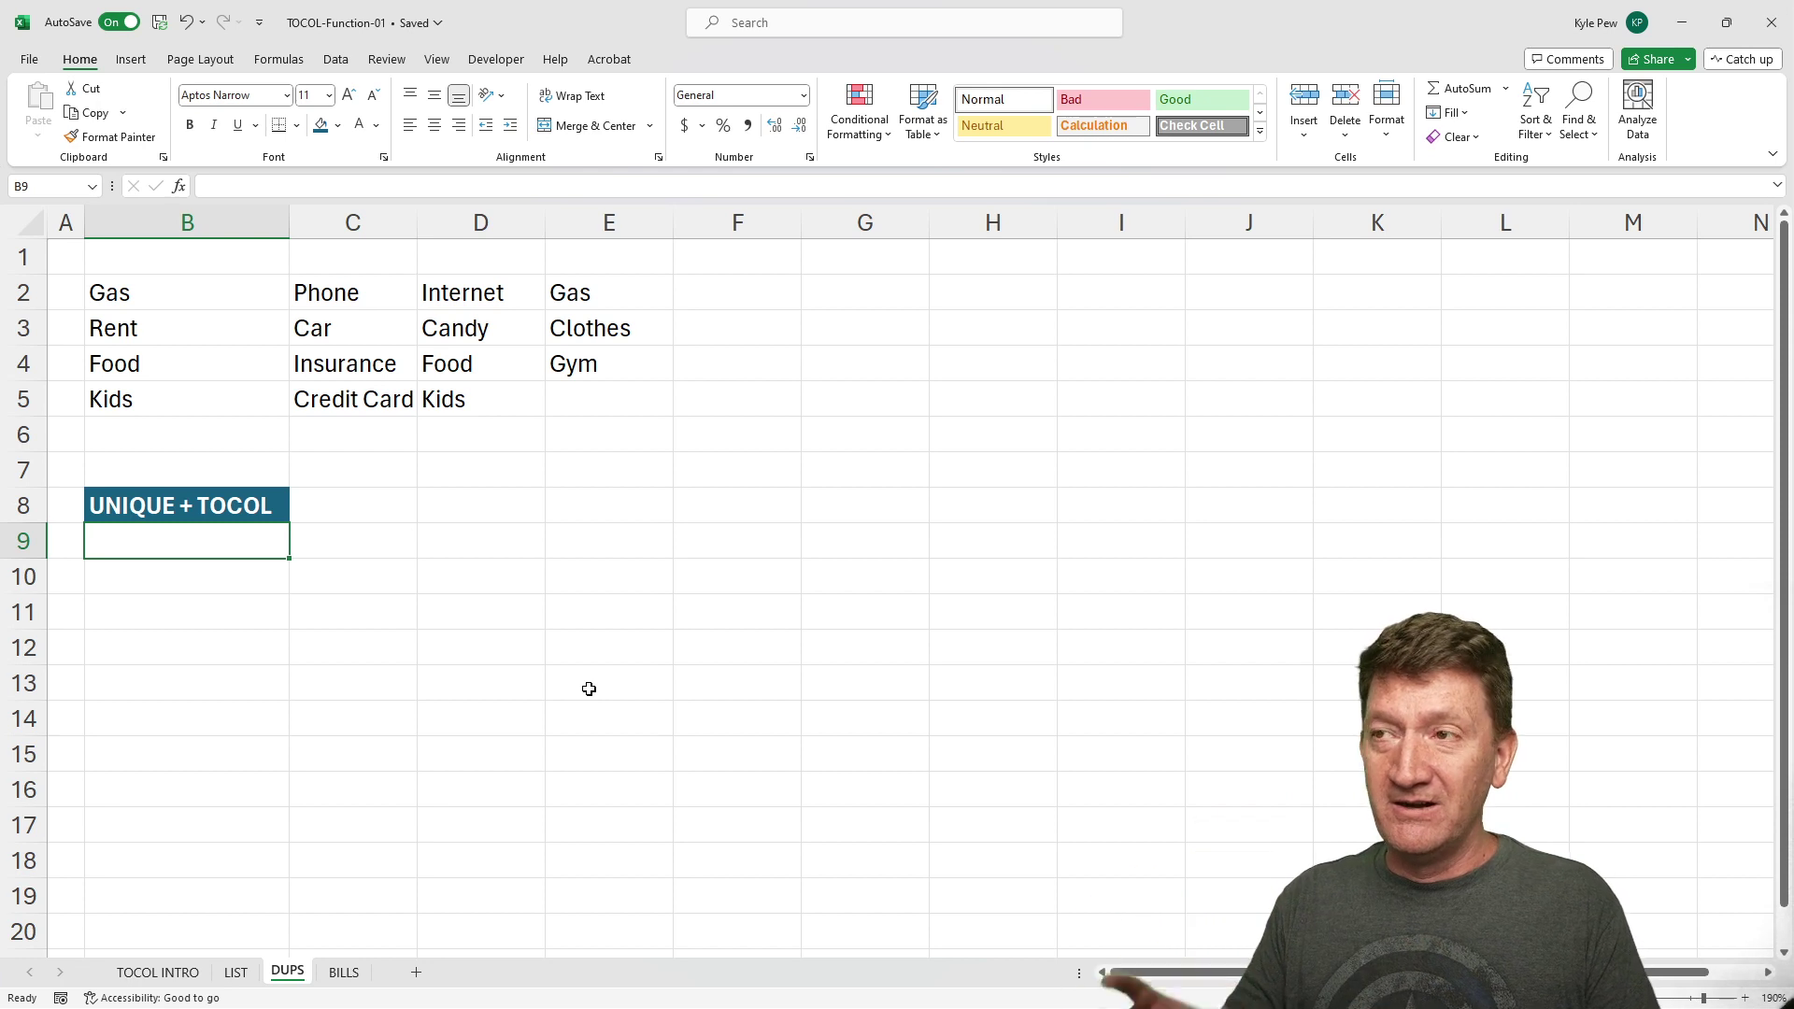
{"action": "left_click_drag", "start_coordinate": [183, 281], "coordinate": [560, 404]}
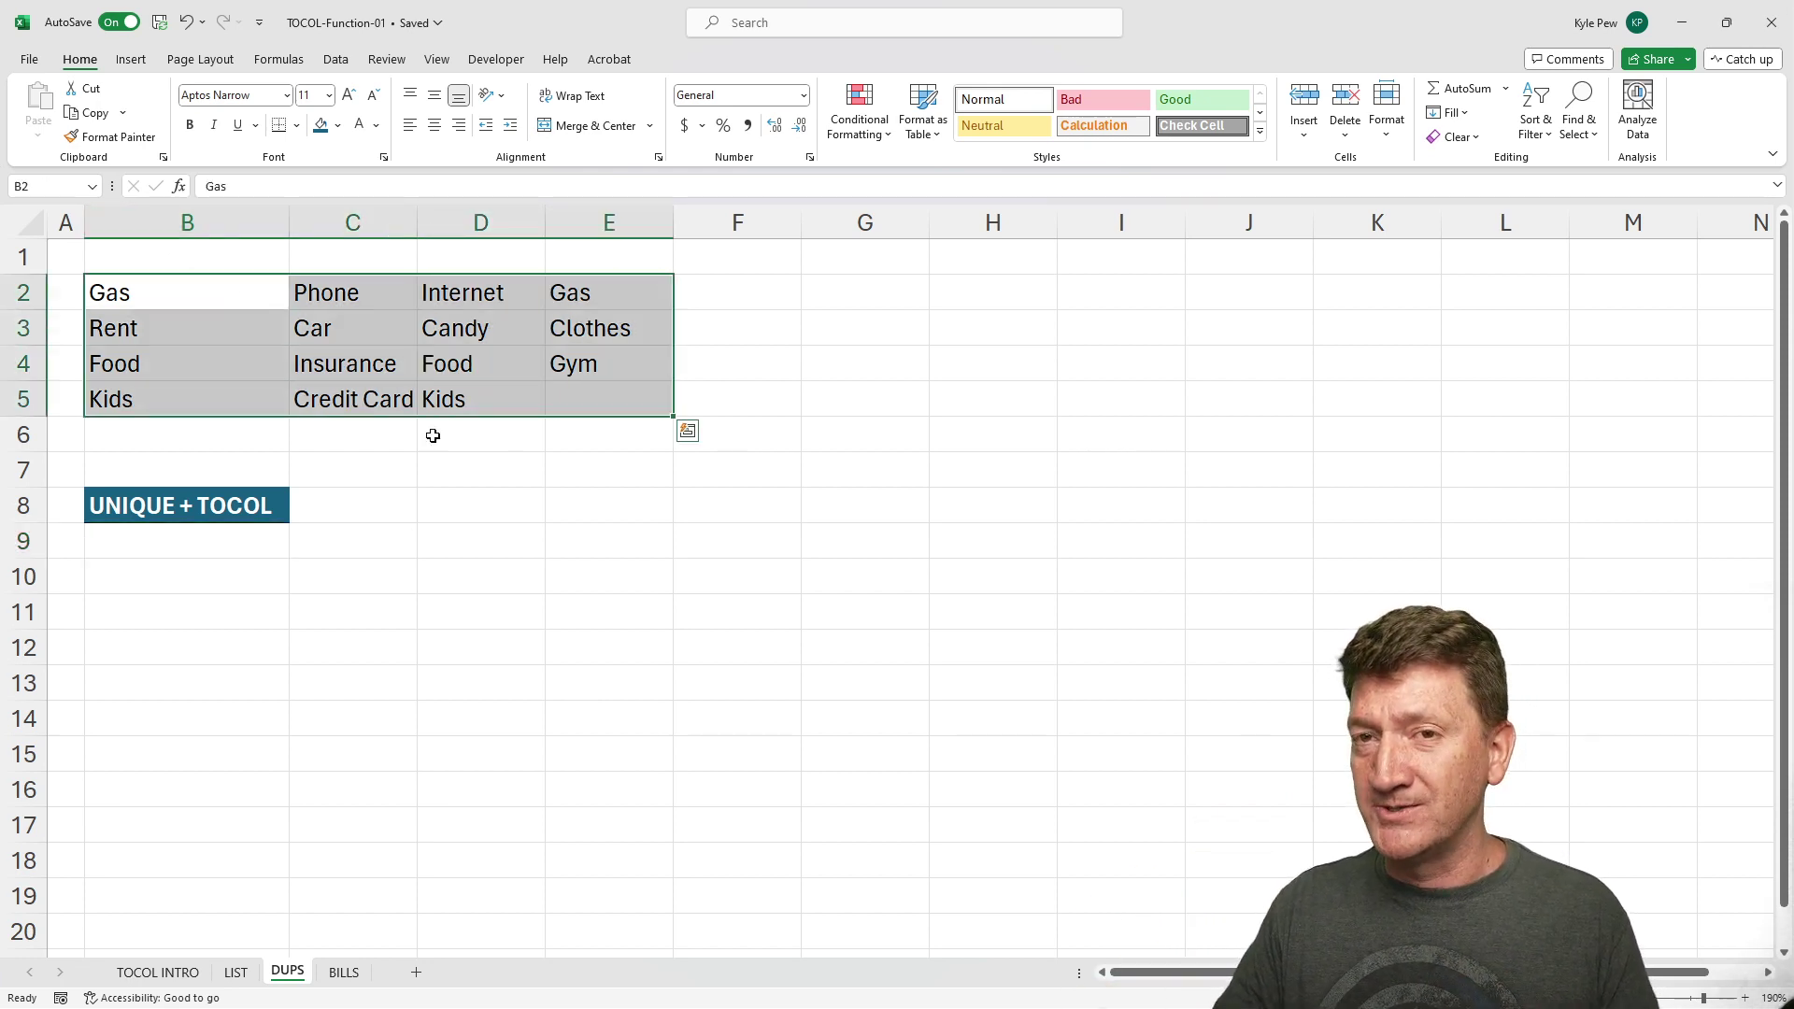
{"action": "left_click", "coordinate": [169, 535]}
{"action": "type", "text": "=toc"}
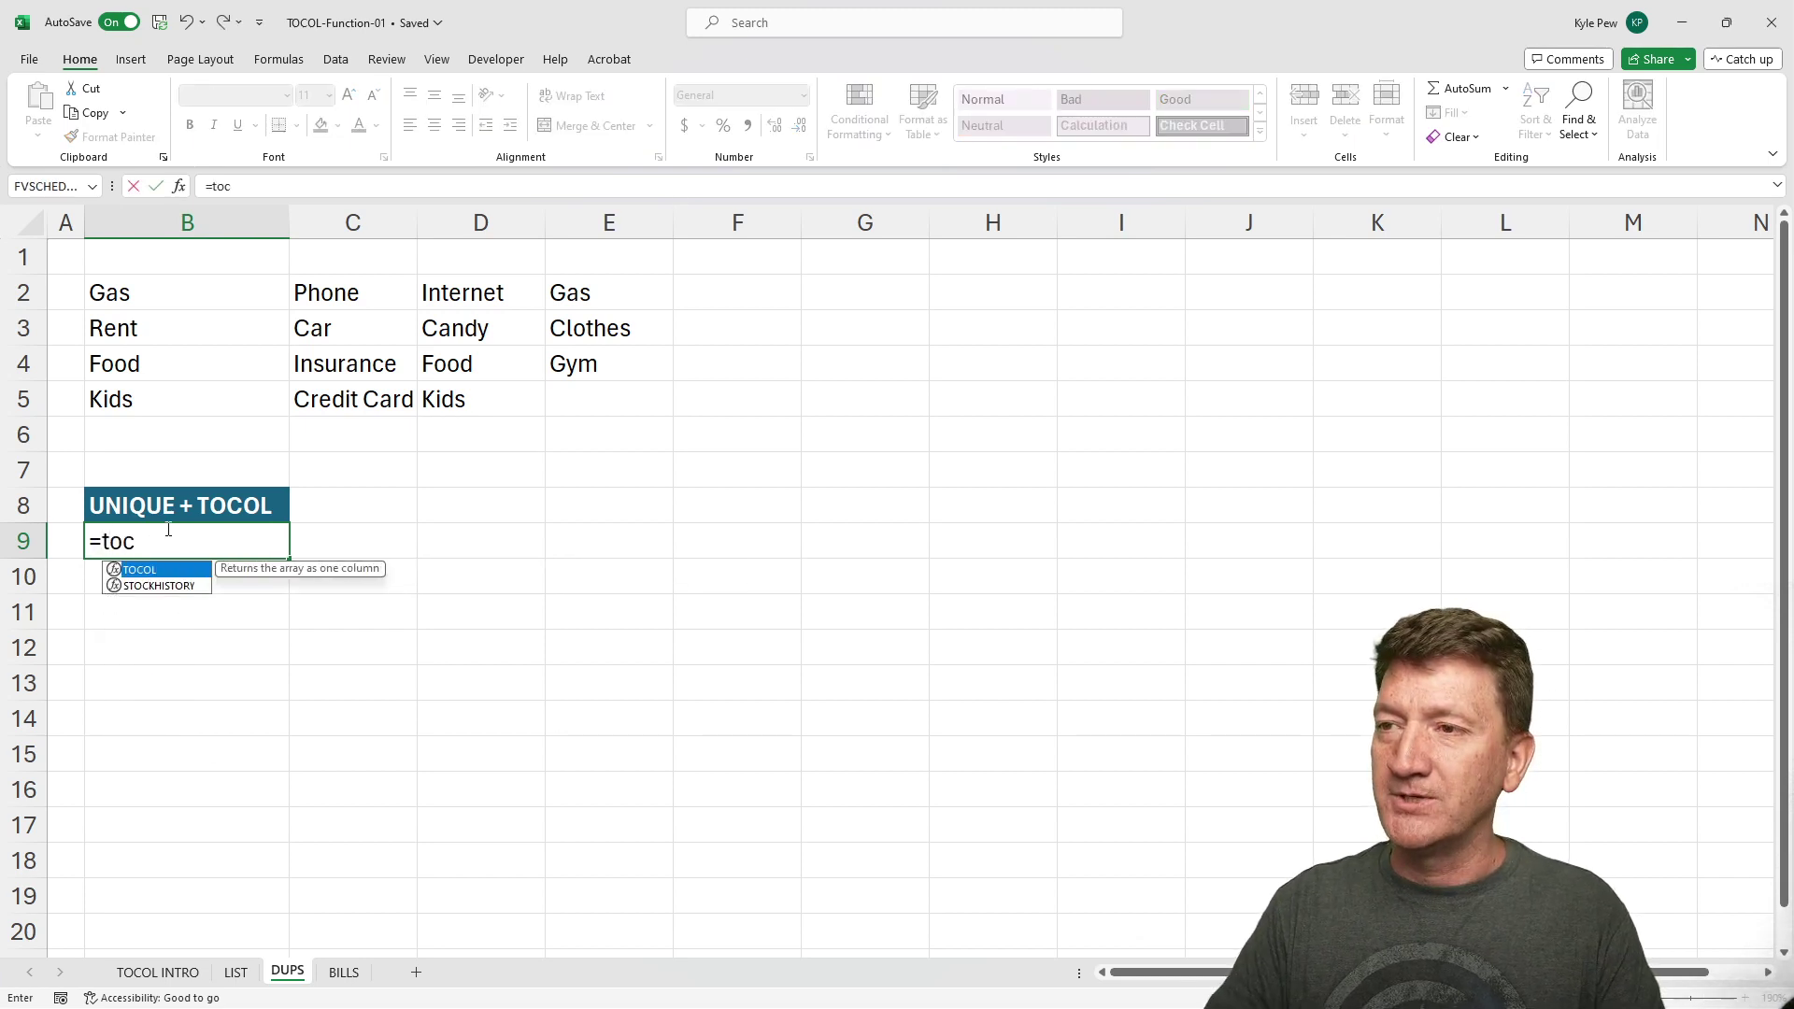
{"action": "key", "text": "Tab"}
{"action": "left_click_drag", "start_coordinate": [117, 295], "coordinate": [552, 401]}
{"action": "type", "text": ",1)"}
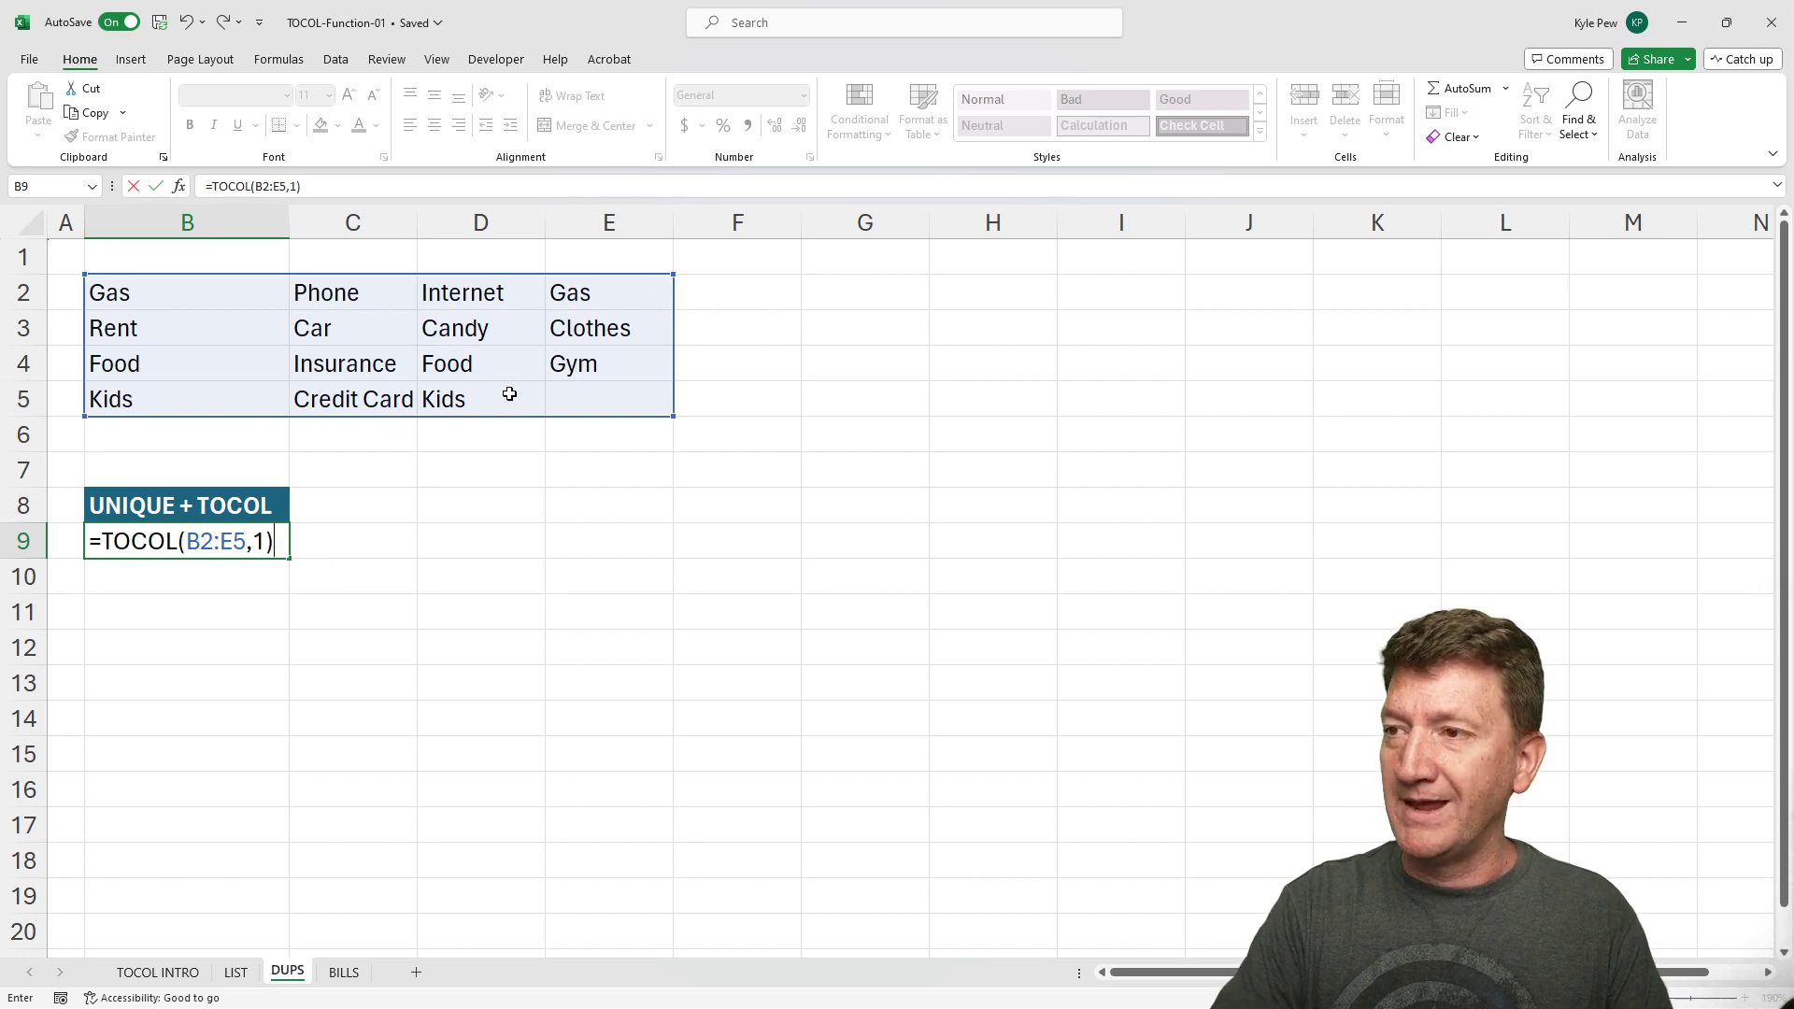
{"action": "key", "text": "Return"}
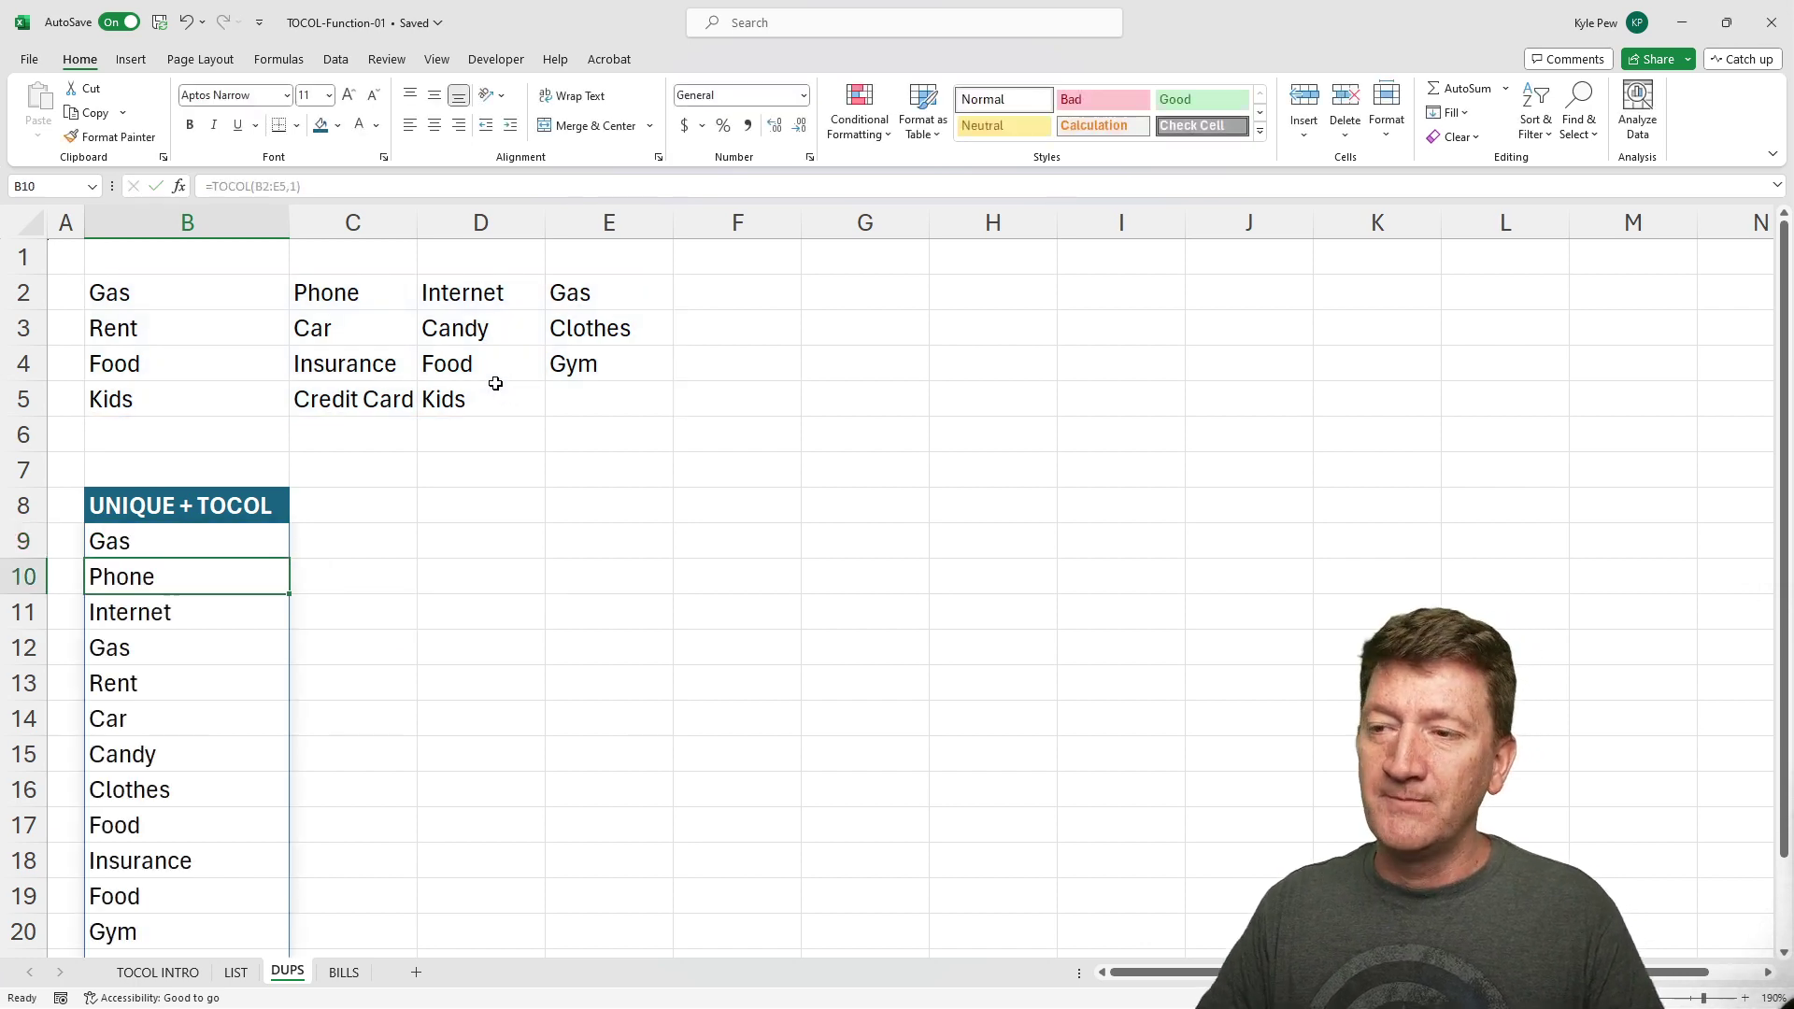
{"action": "key", "text": "ctrl+2"}
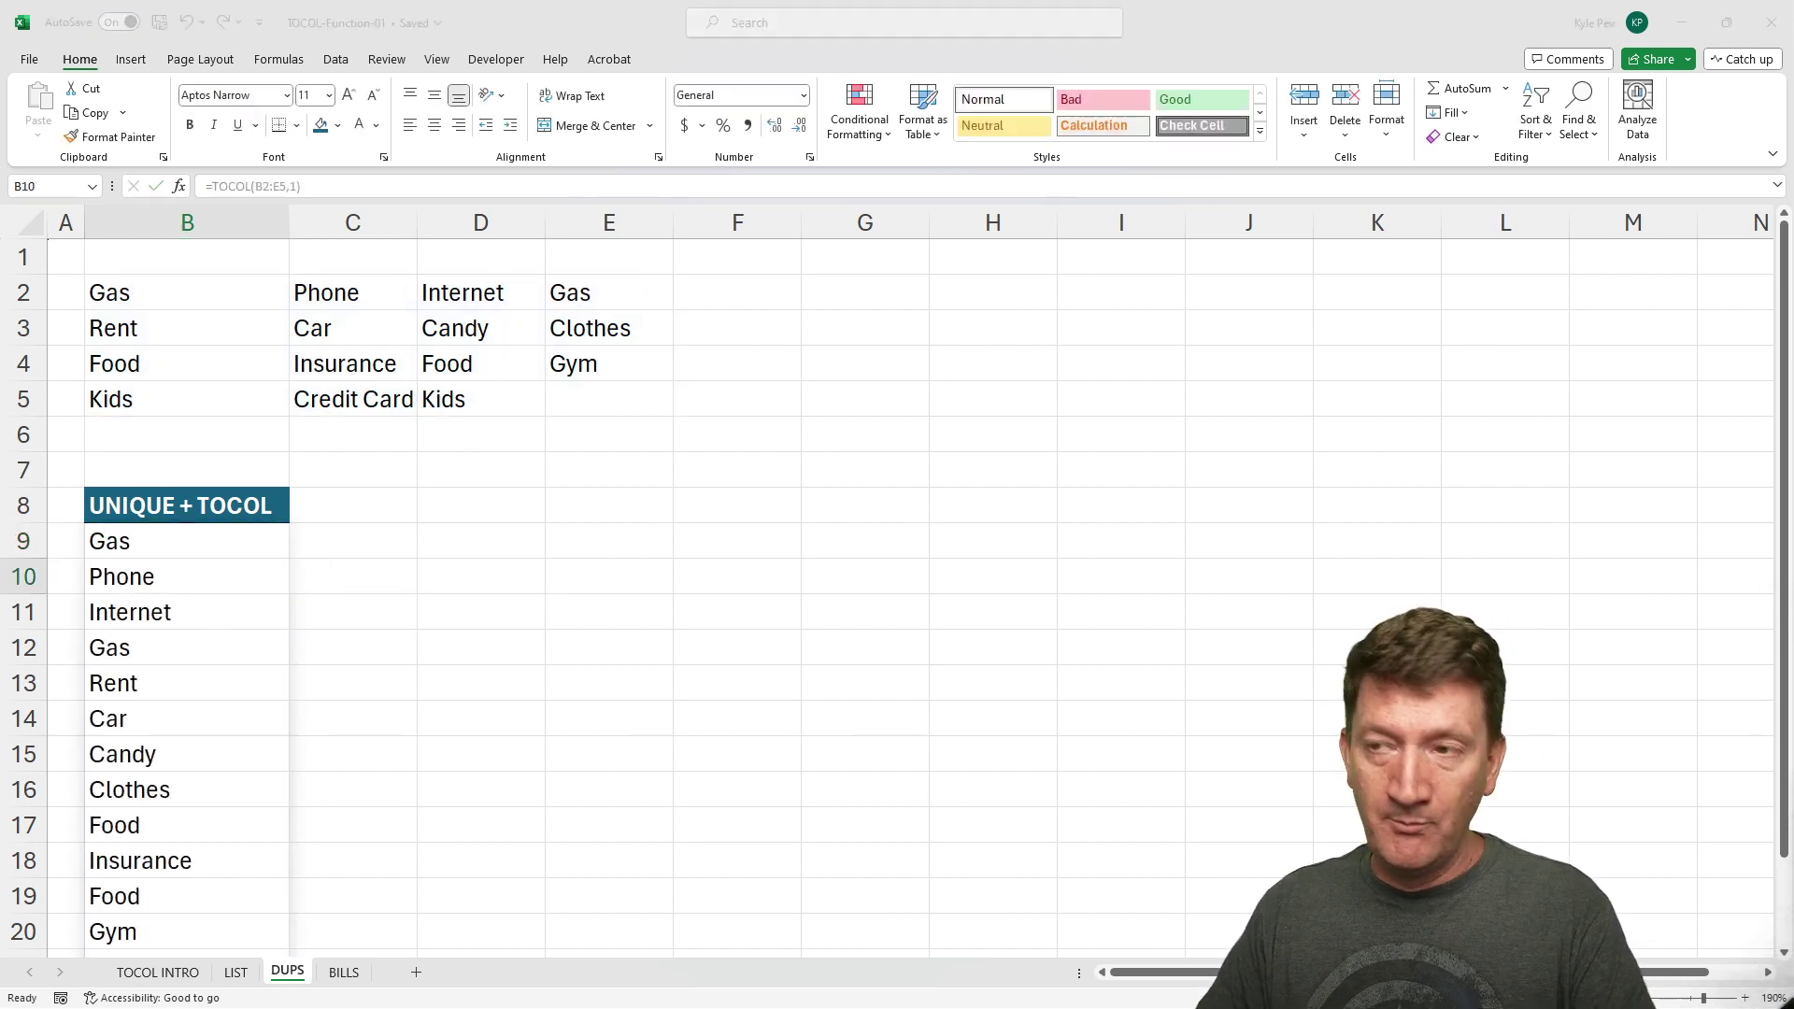
{"action": "left_click_drag", "start_coordinate": [214, 544], "coordinate": [406, 544]}
{"action": "left_click_drag", "start_coordinate": [193, 649], "coordinate": [412, 651]}
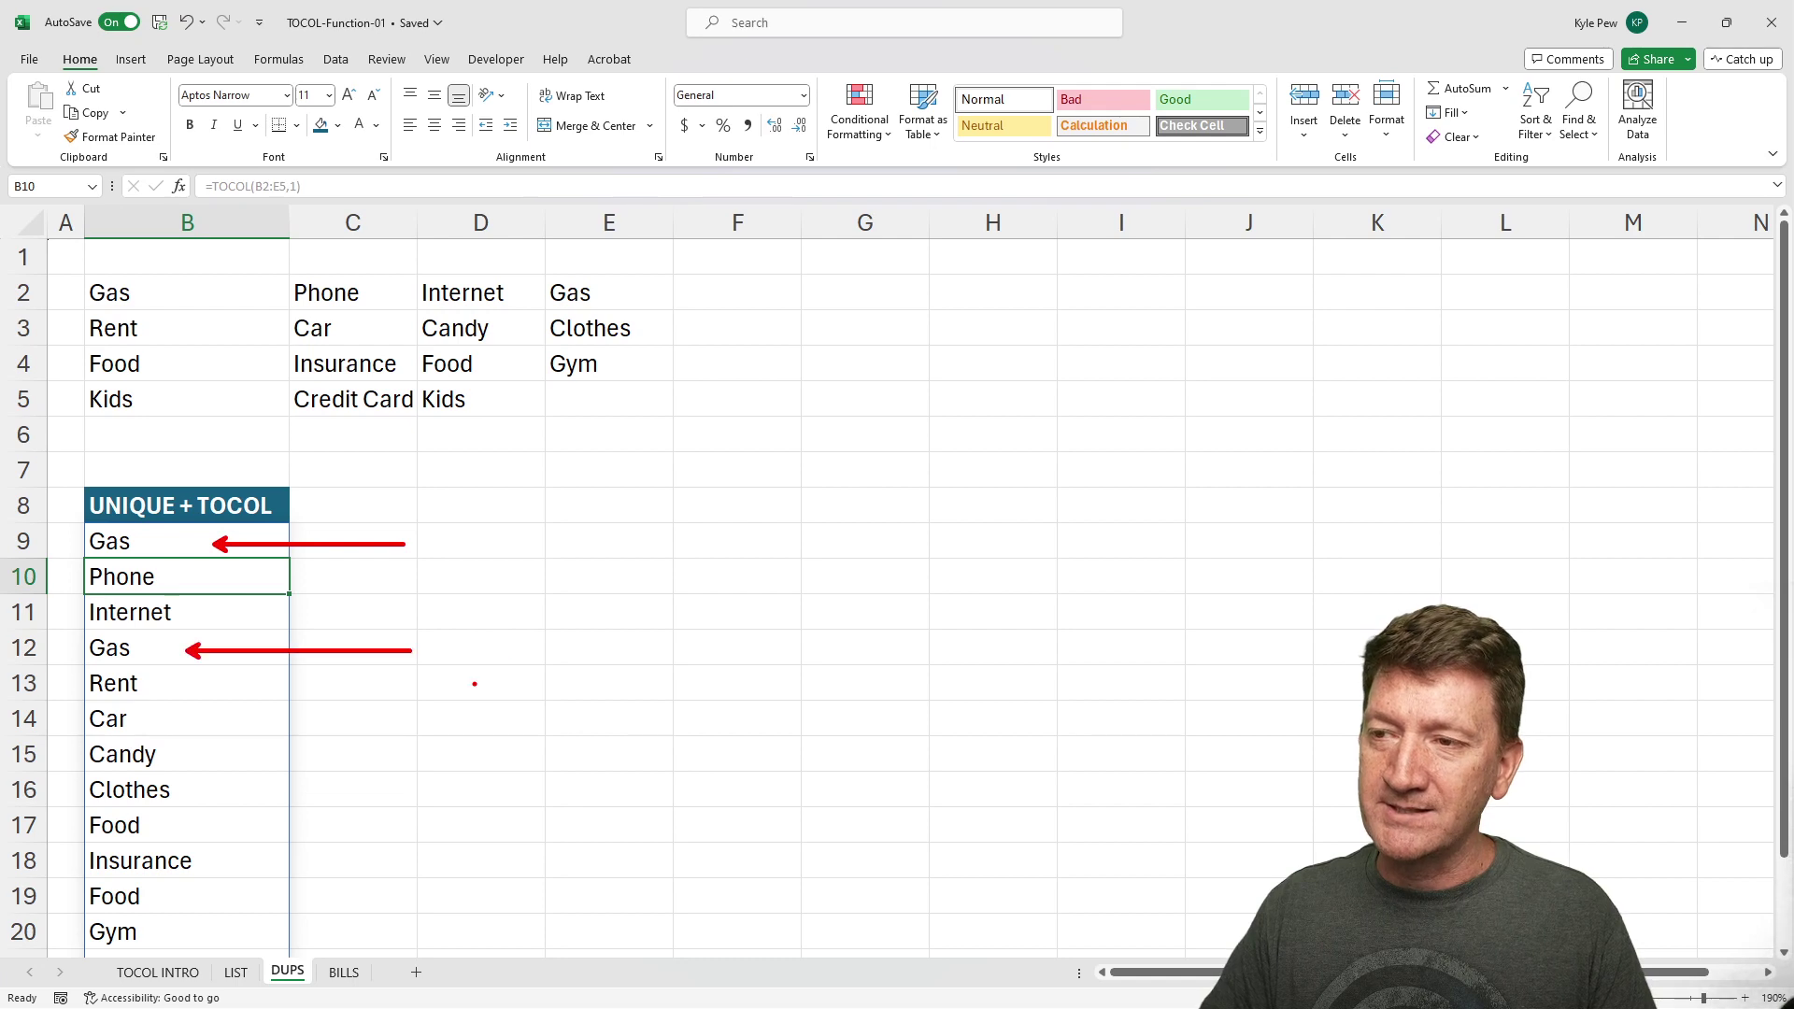
{"action": "left_click_drag", "start_coordinate": [181, 825], "coordinate": [358, 826]}
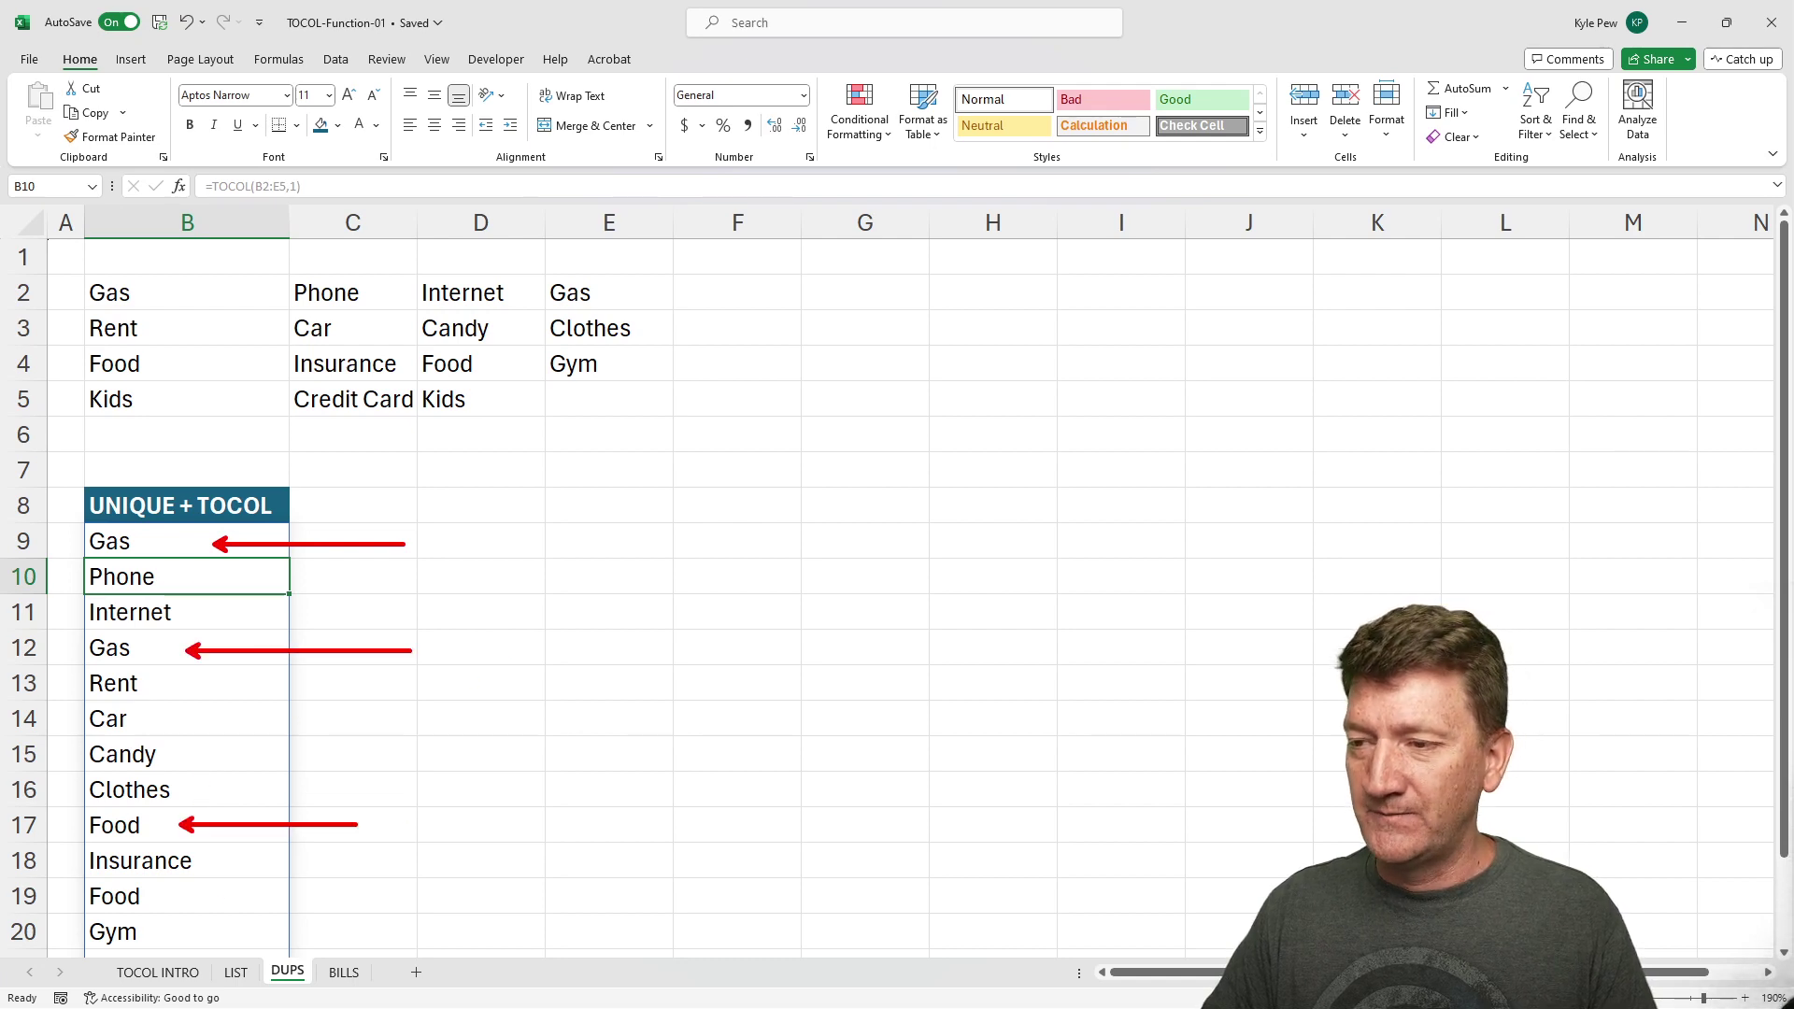
{"action": "left_click_drag", "start_coordinate": [203, 893], "coordinate": [501, 893]}
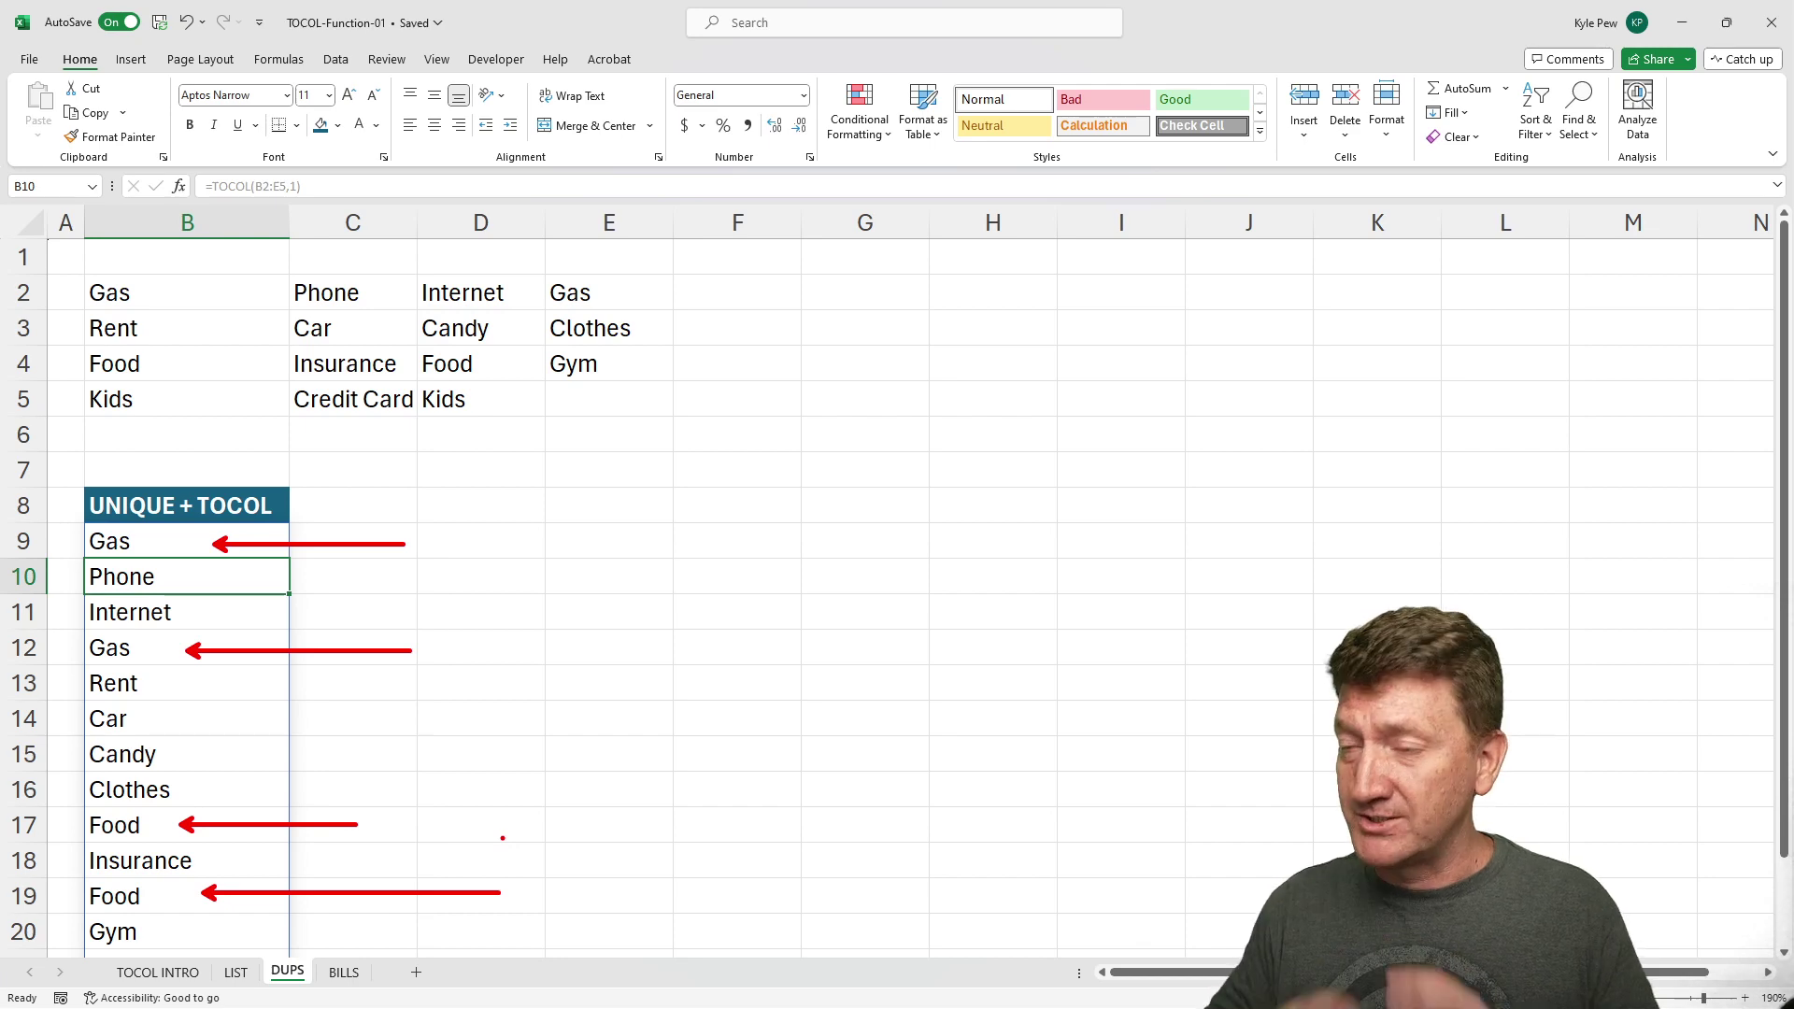
{"action": "key", "text": "Escape"}
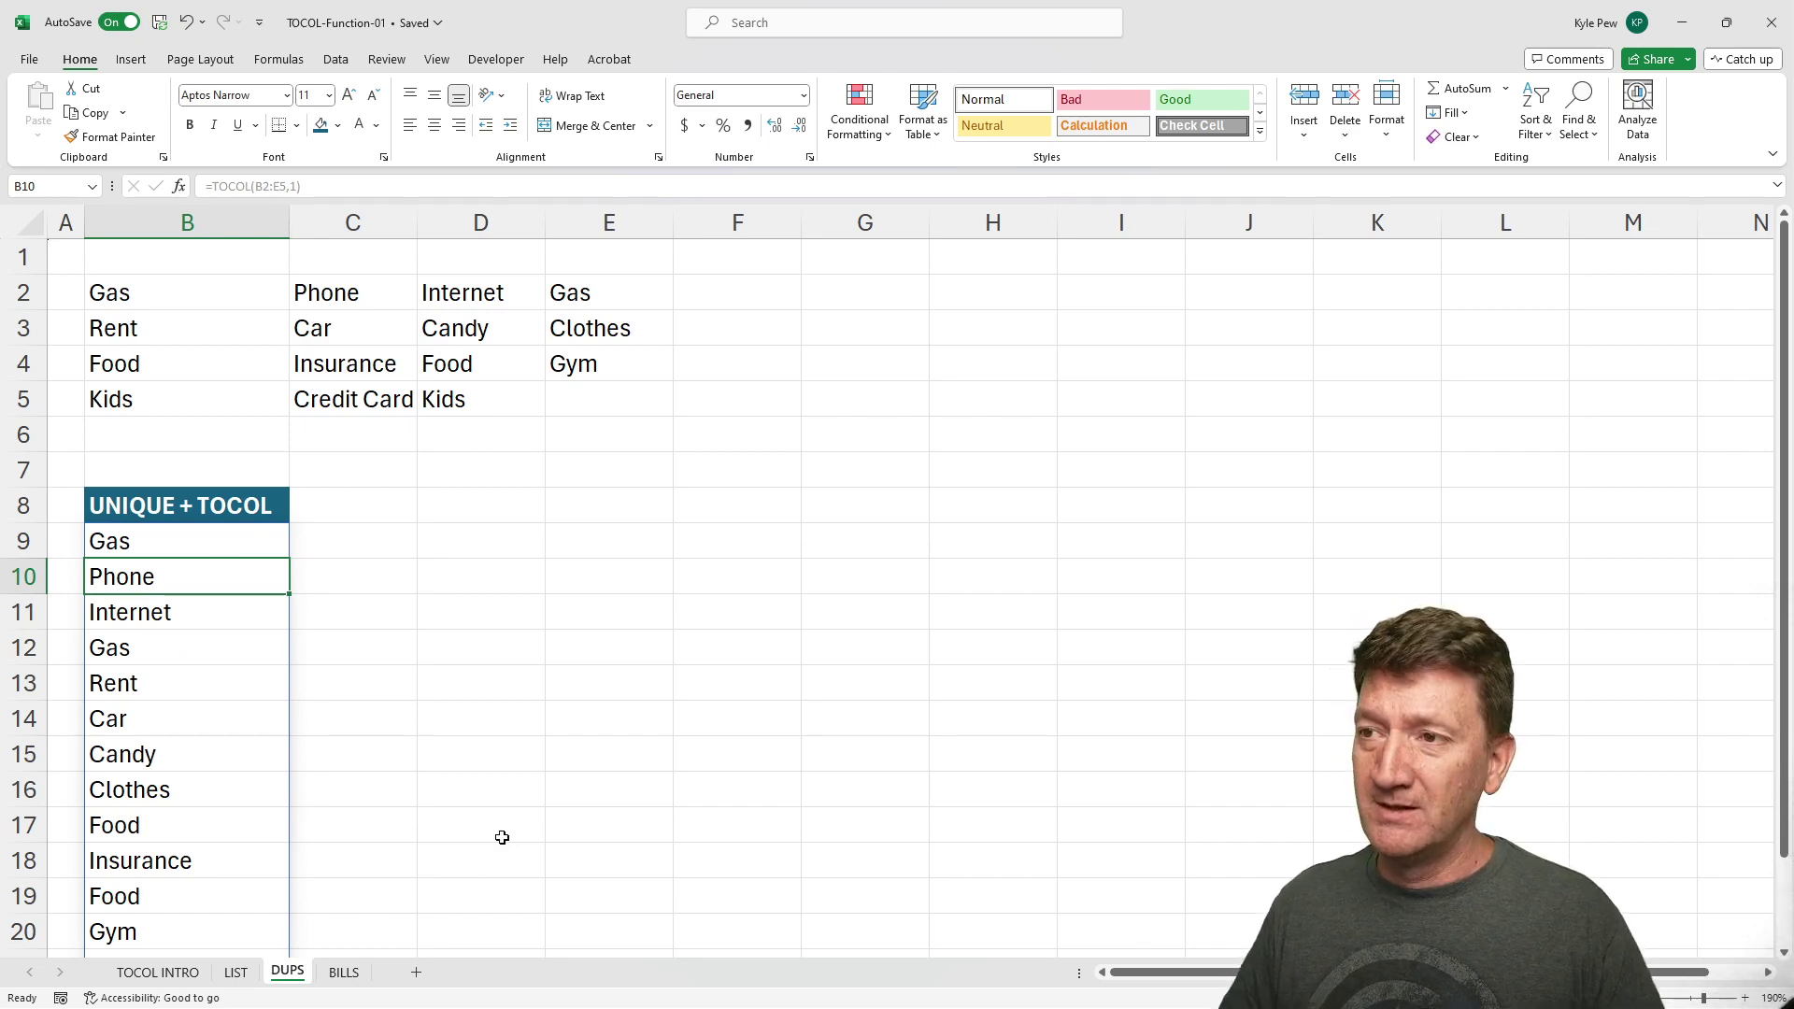
Wrap the formula in B9 with UNIQUE, making it =UNIQUE(TOCOL(B2:E5,1)), to remove duplicates from the stacked list
{"action": "left_click", "coordinate": [145, 551]}
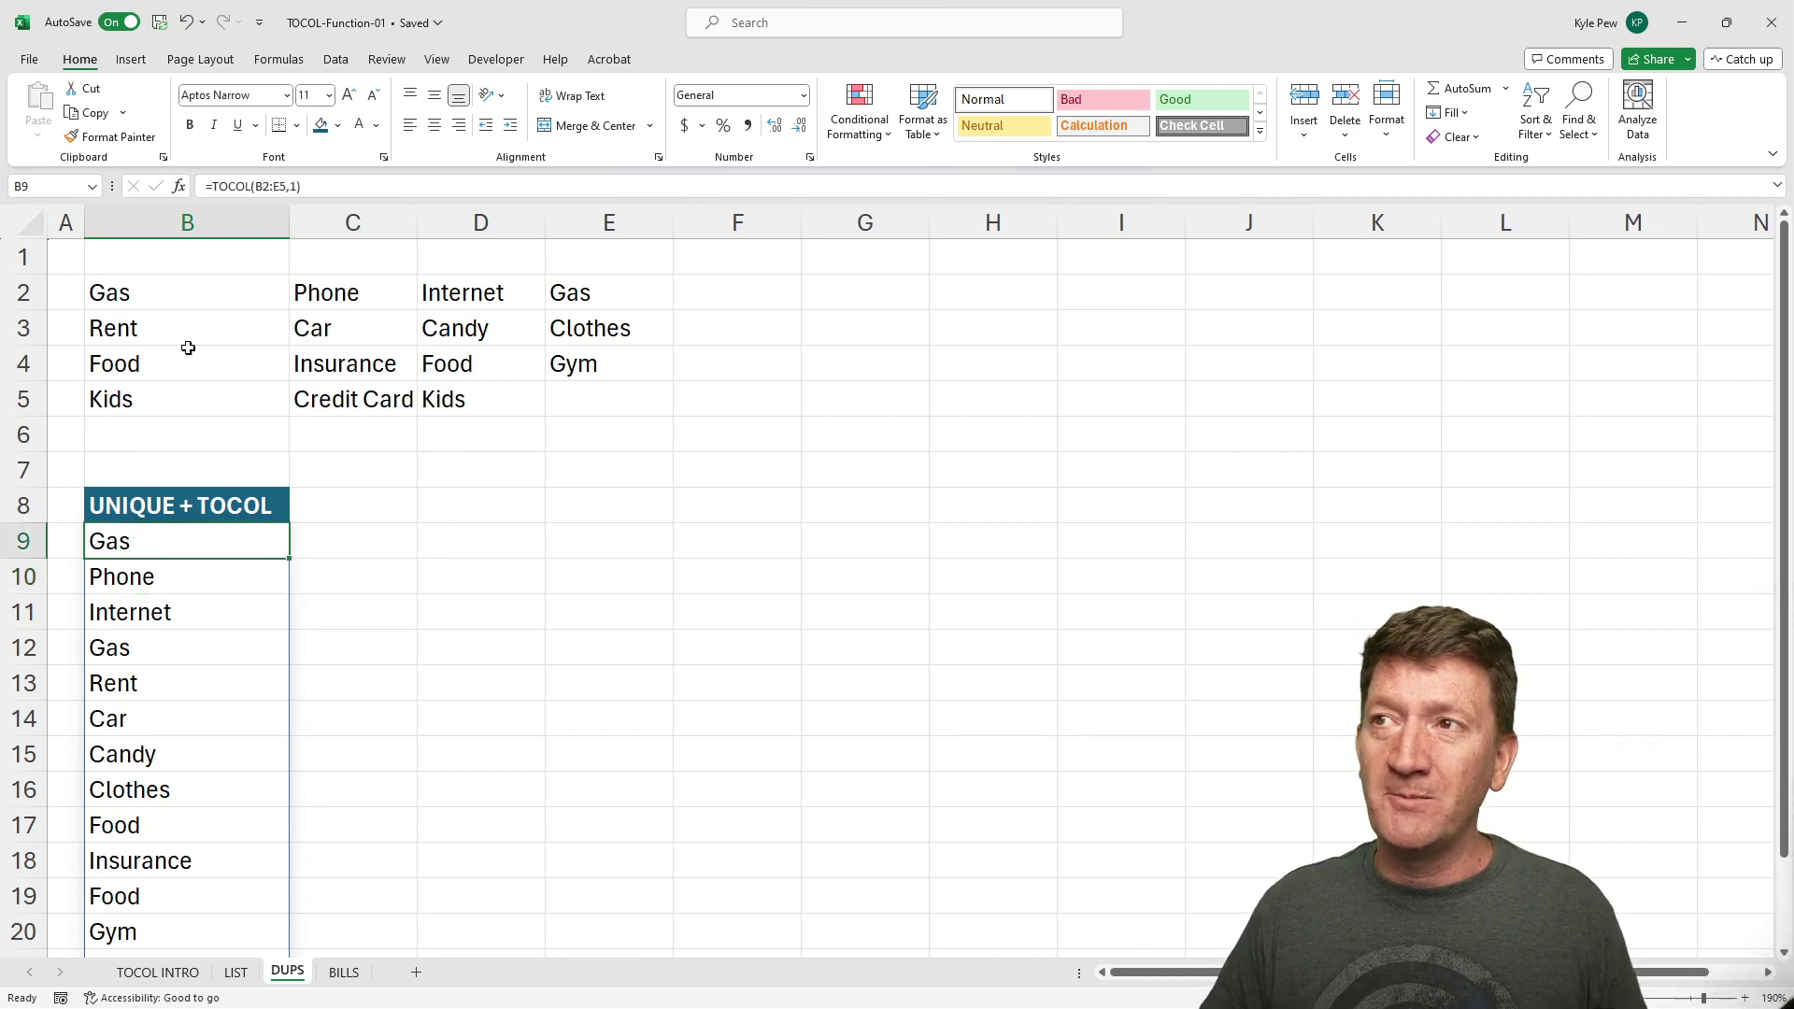
{"action": "left_click", "coordinate": [219, 186]}
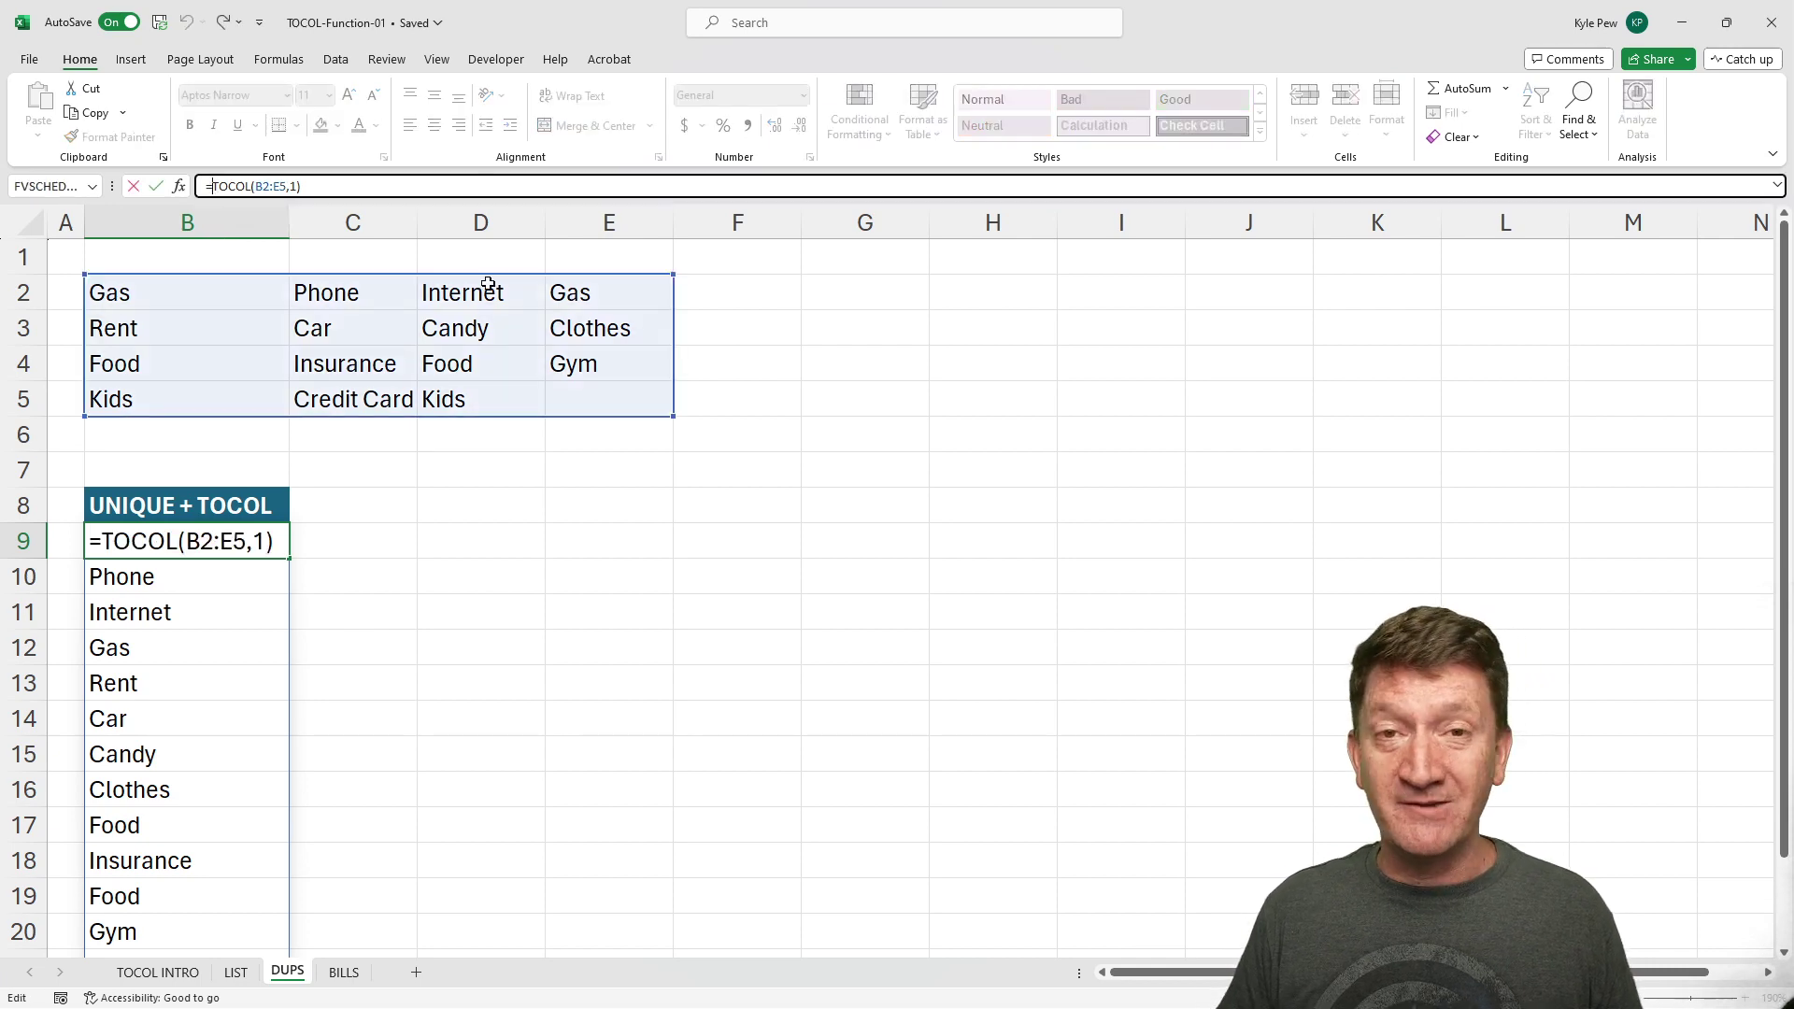
{"action": "type", "text": "un"}
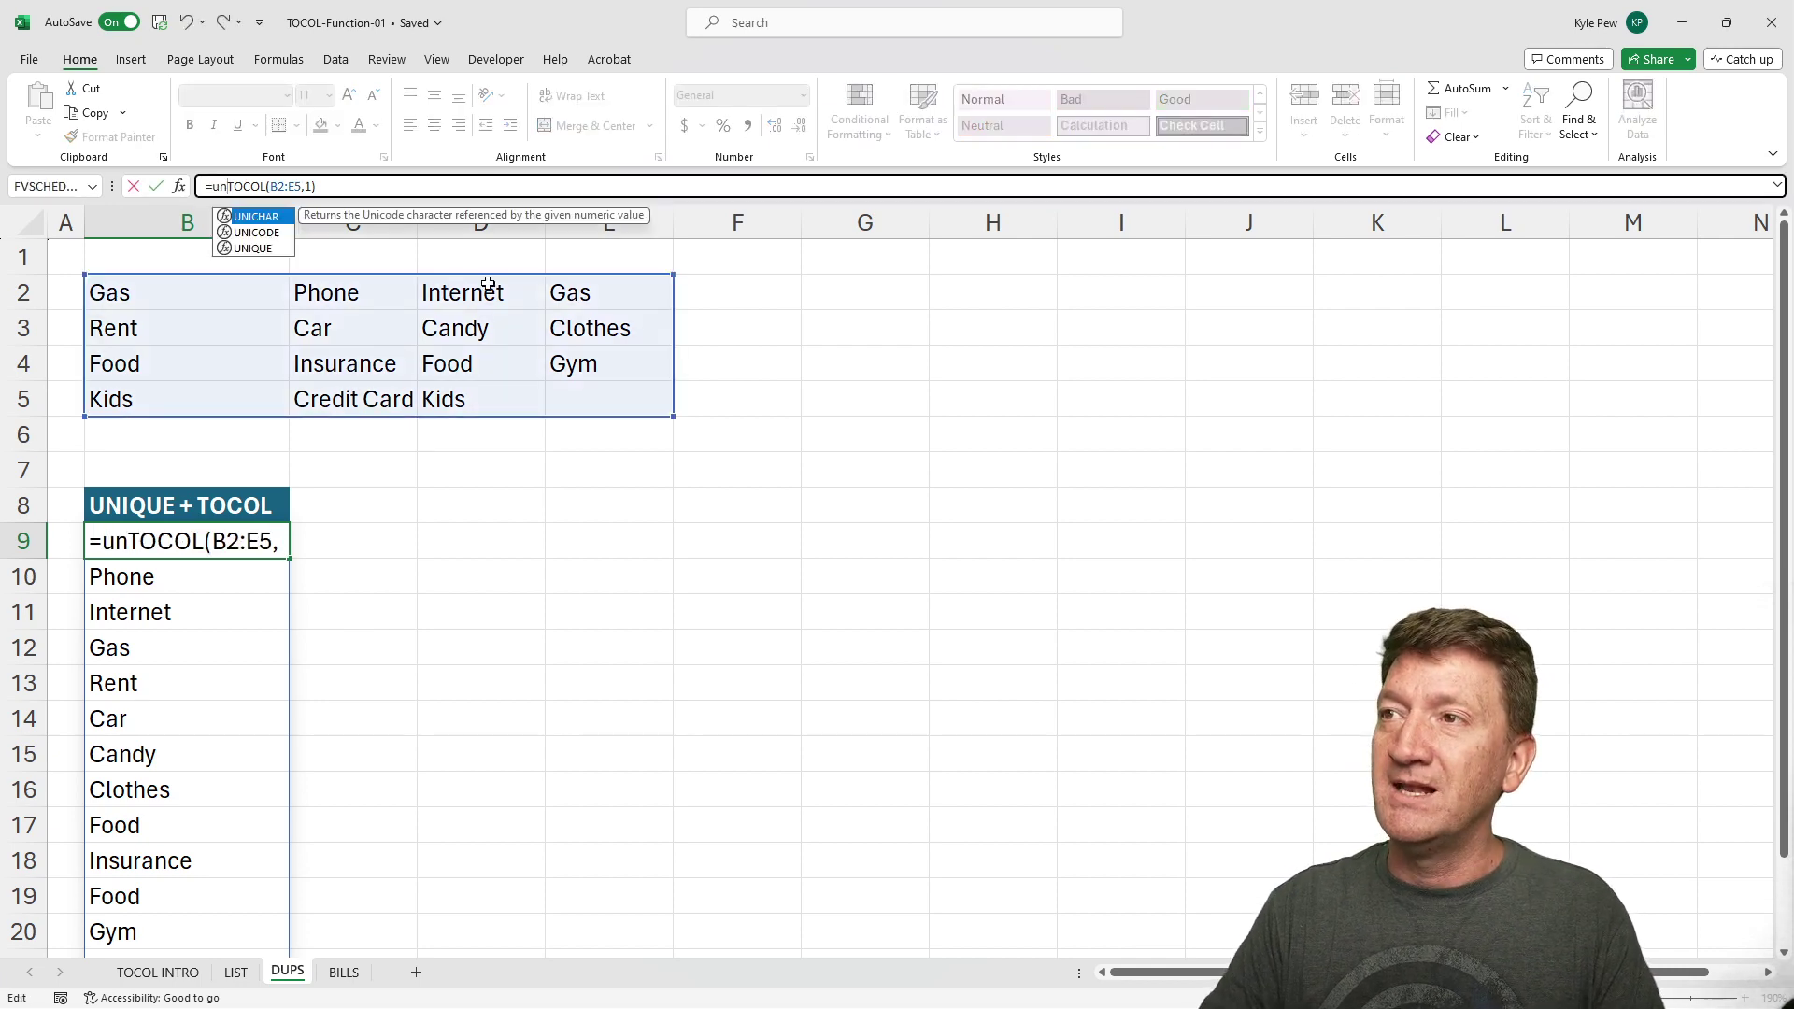
{"action": "type", "text": "i"}
{"action": "key", "text": "Tab"}
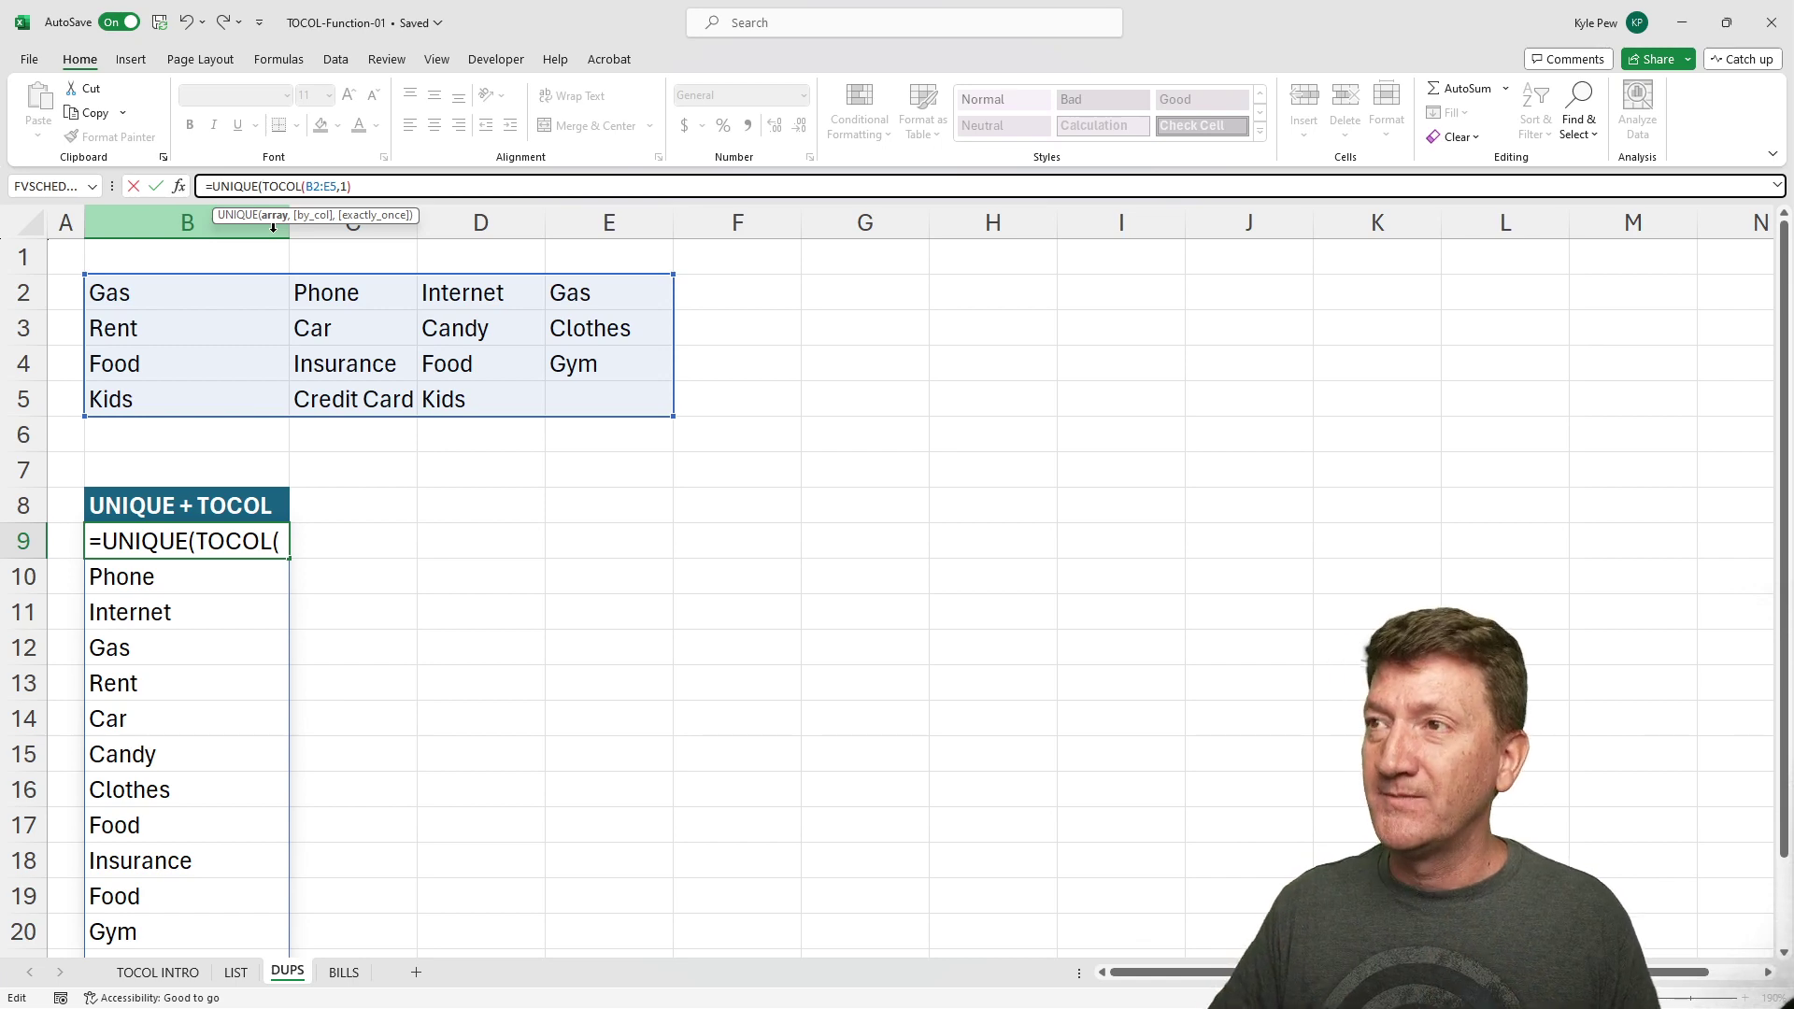
{"action": "left_click", "coordinate": [369, 184]}
{"action": "type", "text": ")"}
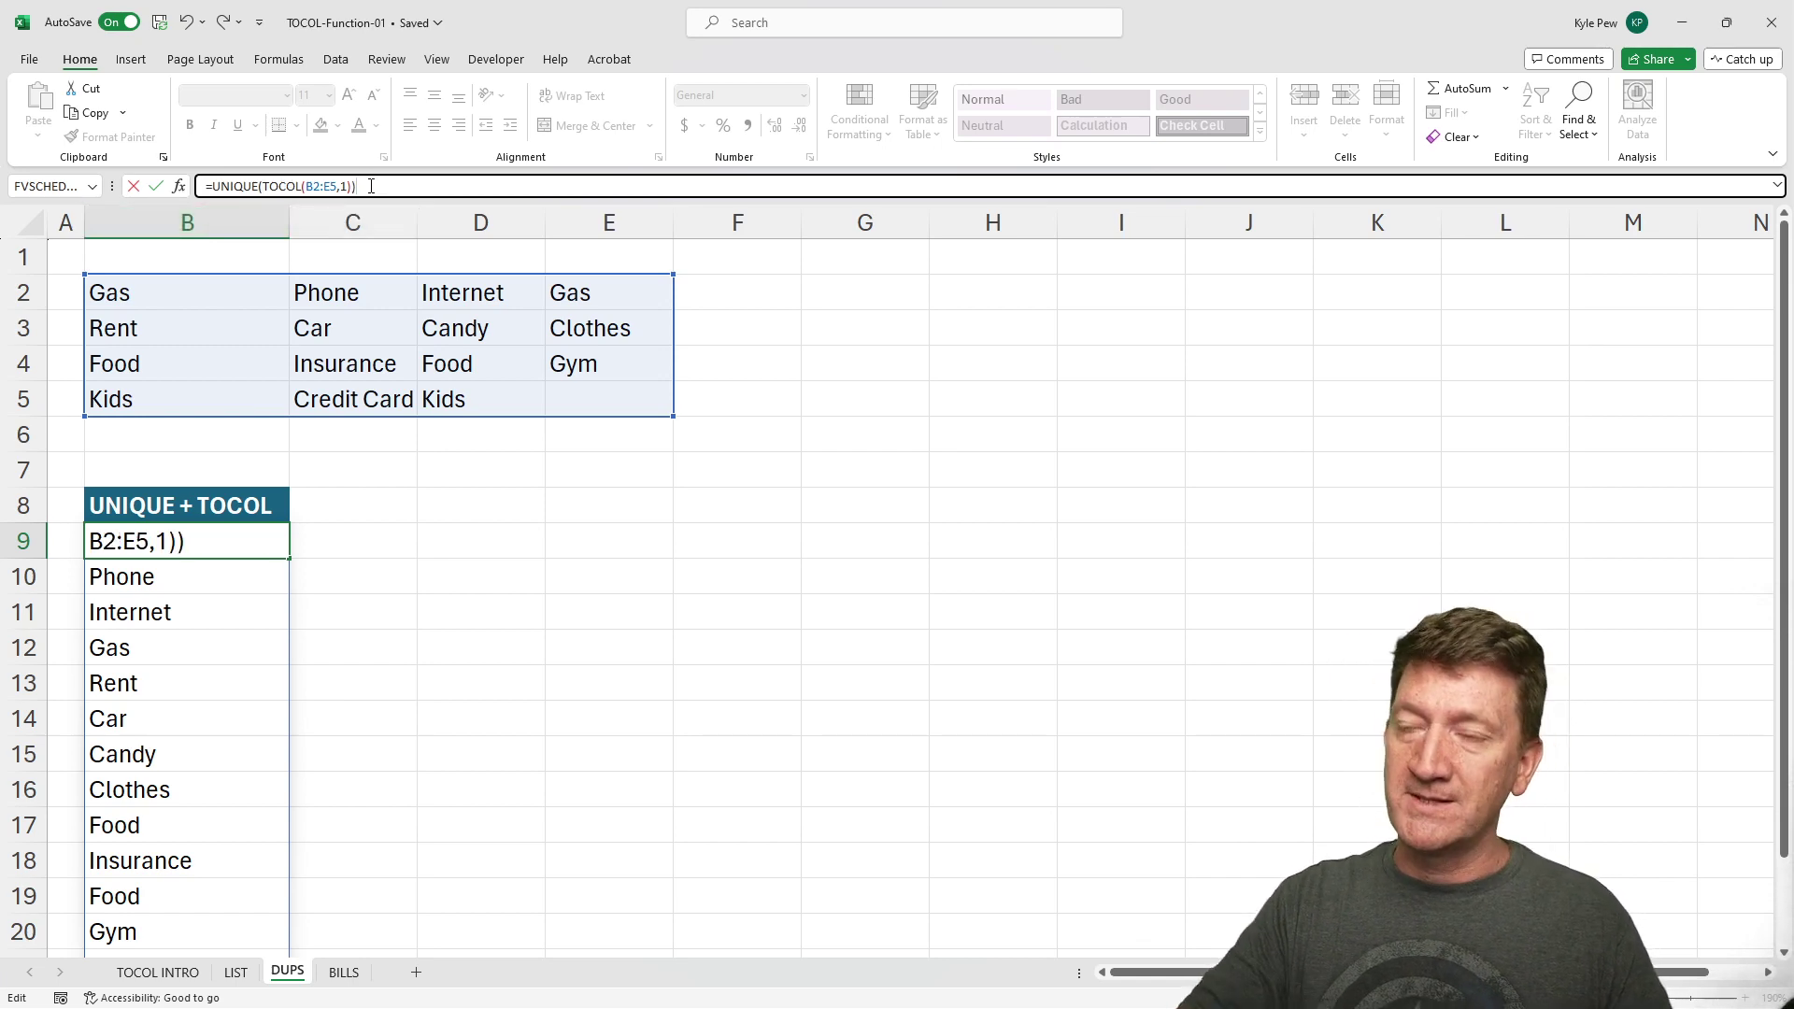
{"action": "key", "text": "Return"}
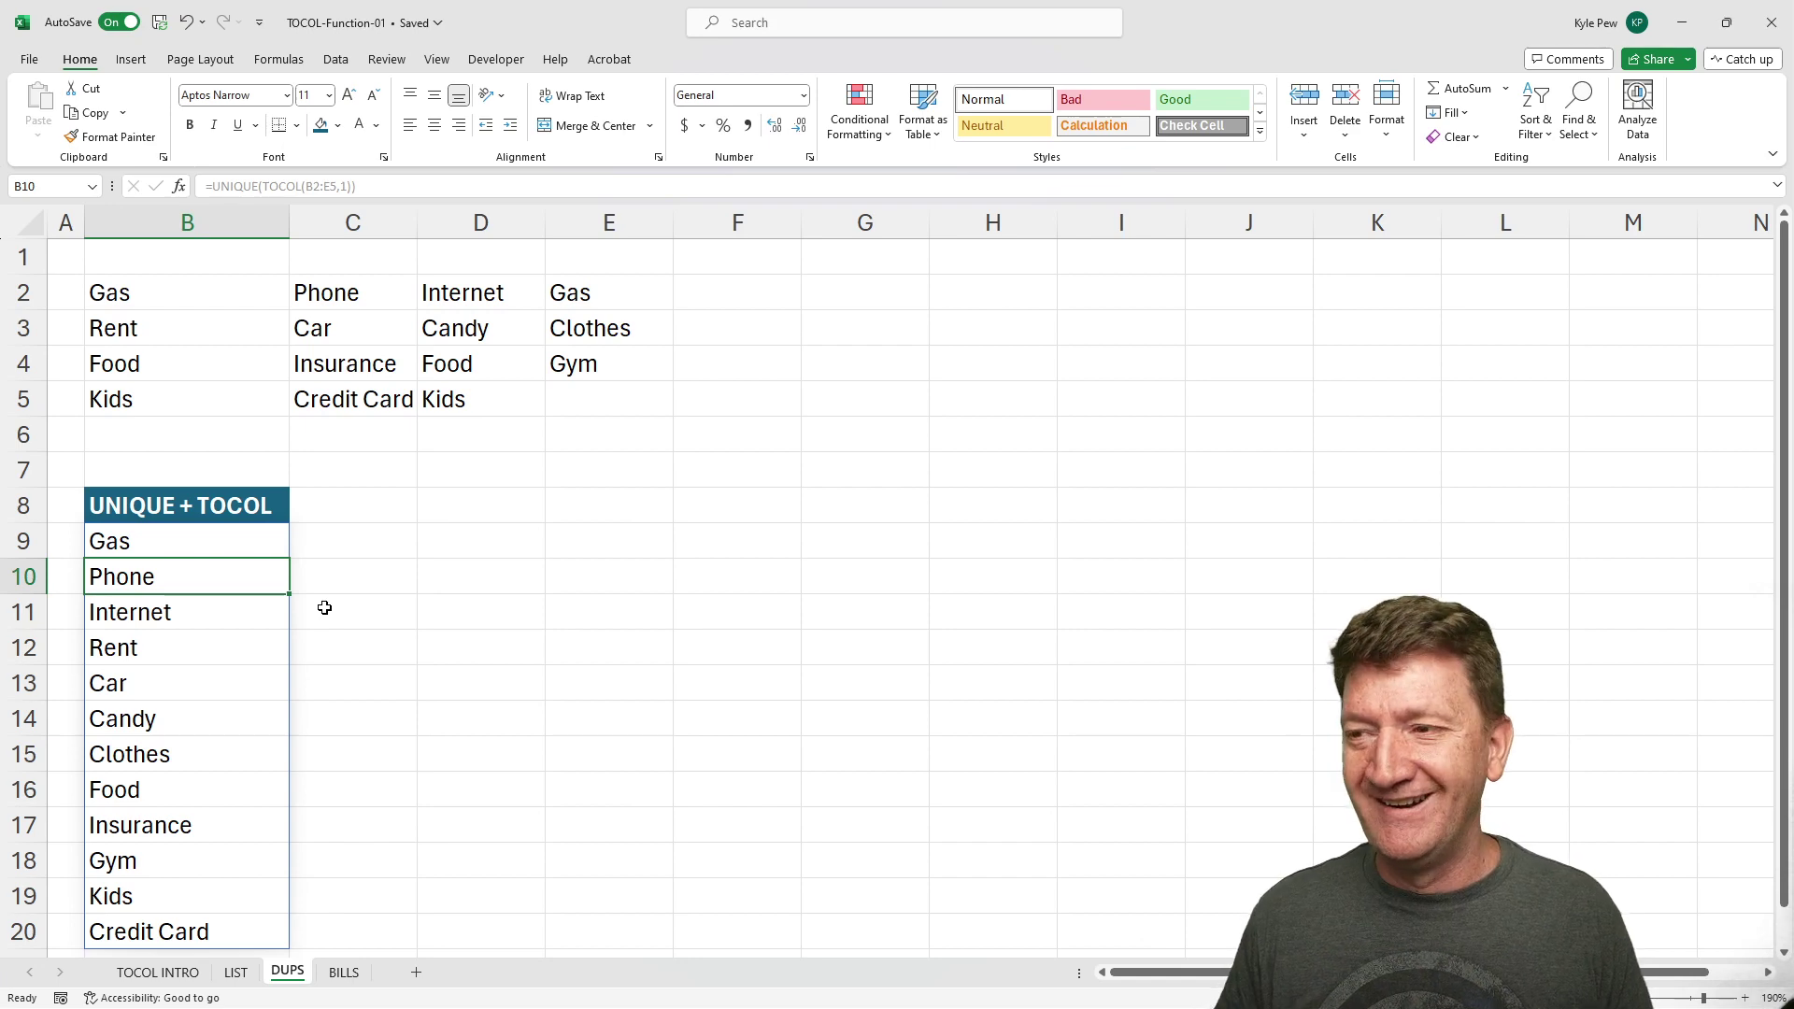
Open the BILLS sheet and examine the first columns of the BILLS, EXPENSES and SUBSCRIPTIONS tables
{"action": "left_click", "coordinate": [344, 973]}
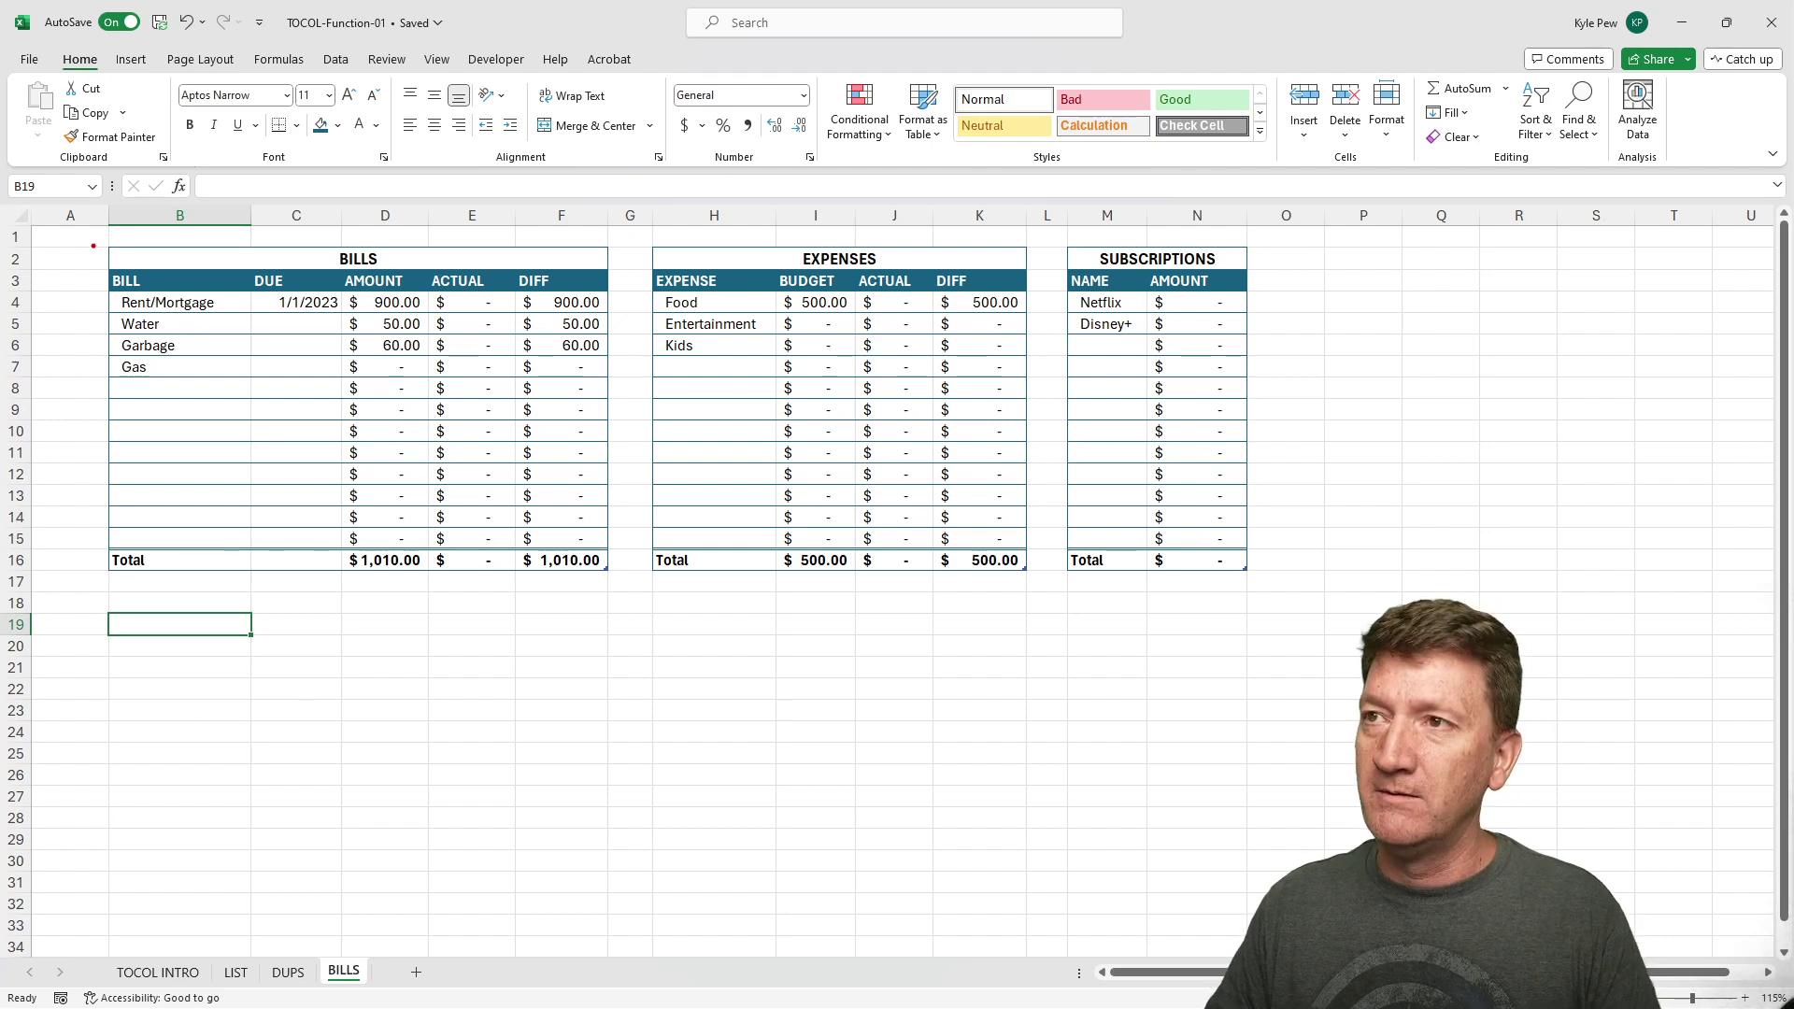
{"action": "left_click_drag", "start_coordinate": [92, 245], "coordinate": [634, 580]}
{"action": "left_click_drag", "start_coordinate": [182, 363], "coordinate": [260, 468]}
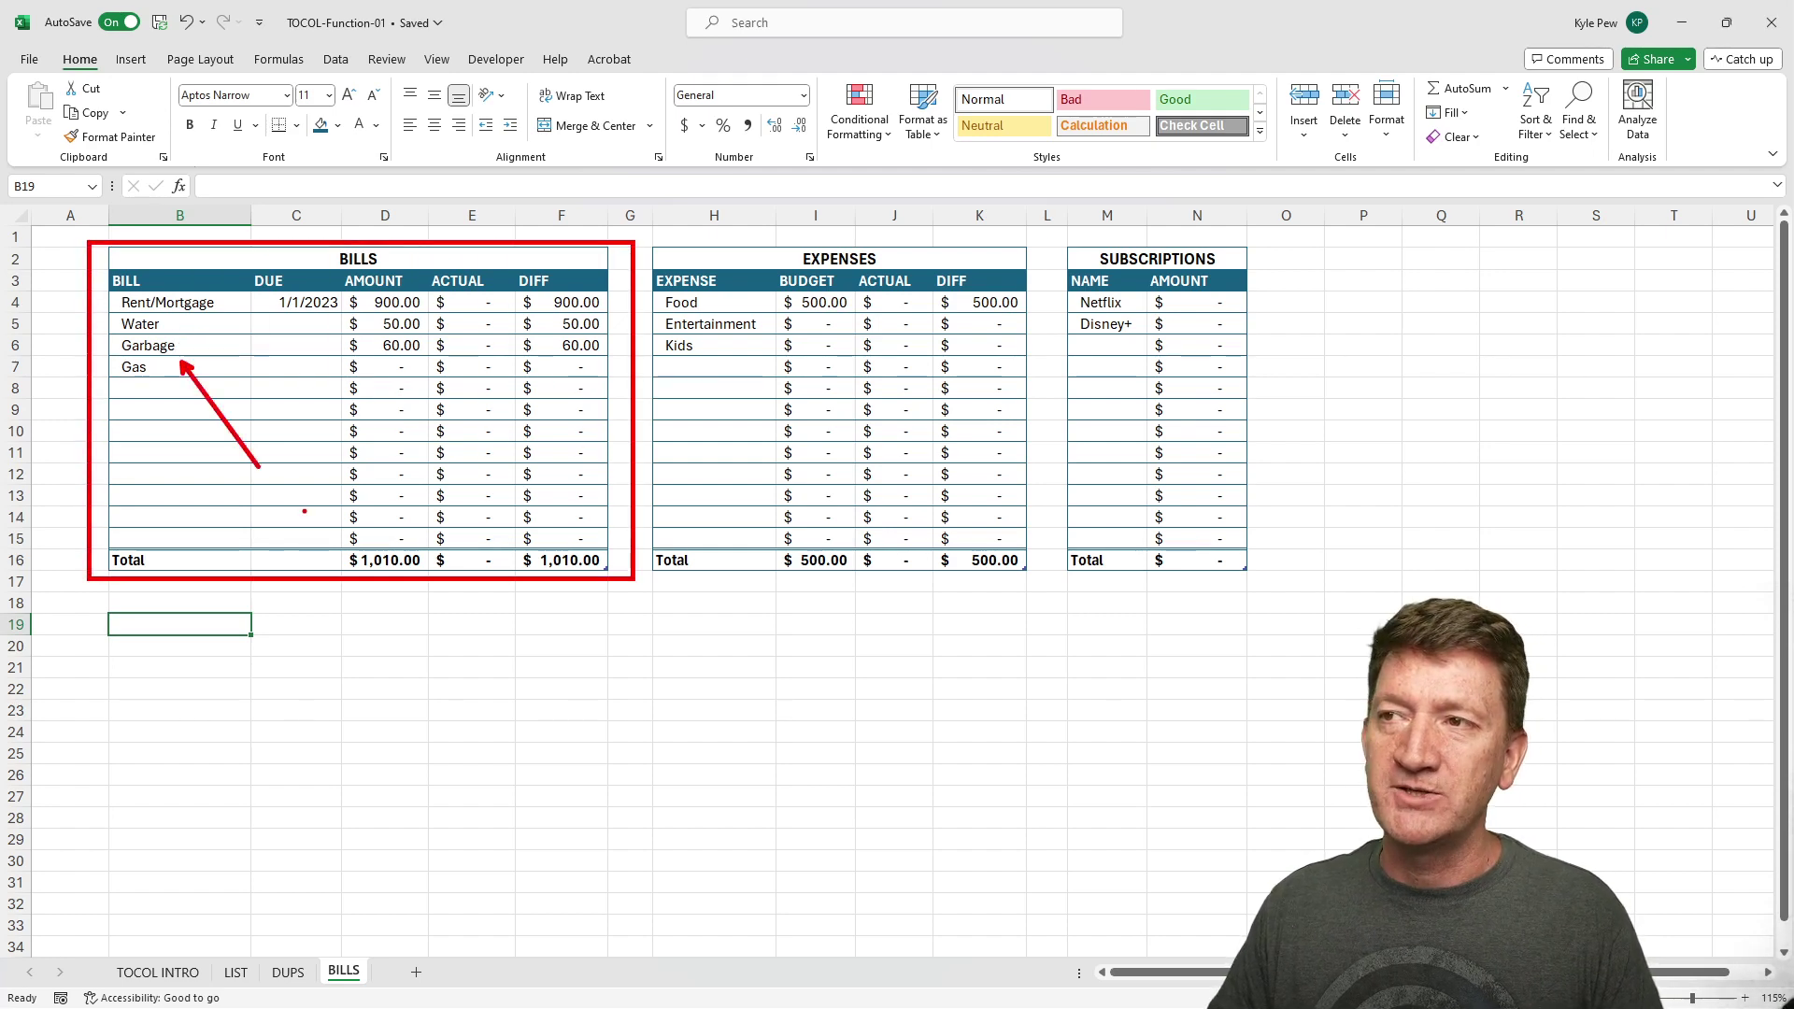
{"action": "left_click_drag", "start_coordinate": [643, 239], "coordinate": [1042, 590]}
{"action": "left_click_drag", "start_coordinate": [691, 365], "coordinate": [754, 500]}
{"action": "left_click_drag", "start_coordinate": [1056, 232], "coordinate": [1290, 589]}
{"action": "left_click_drag", "start_coordinate": [1112, 356], "coordinate": [1136, 481]}
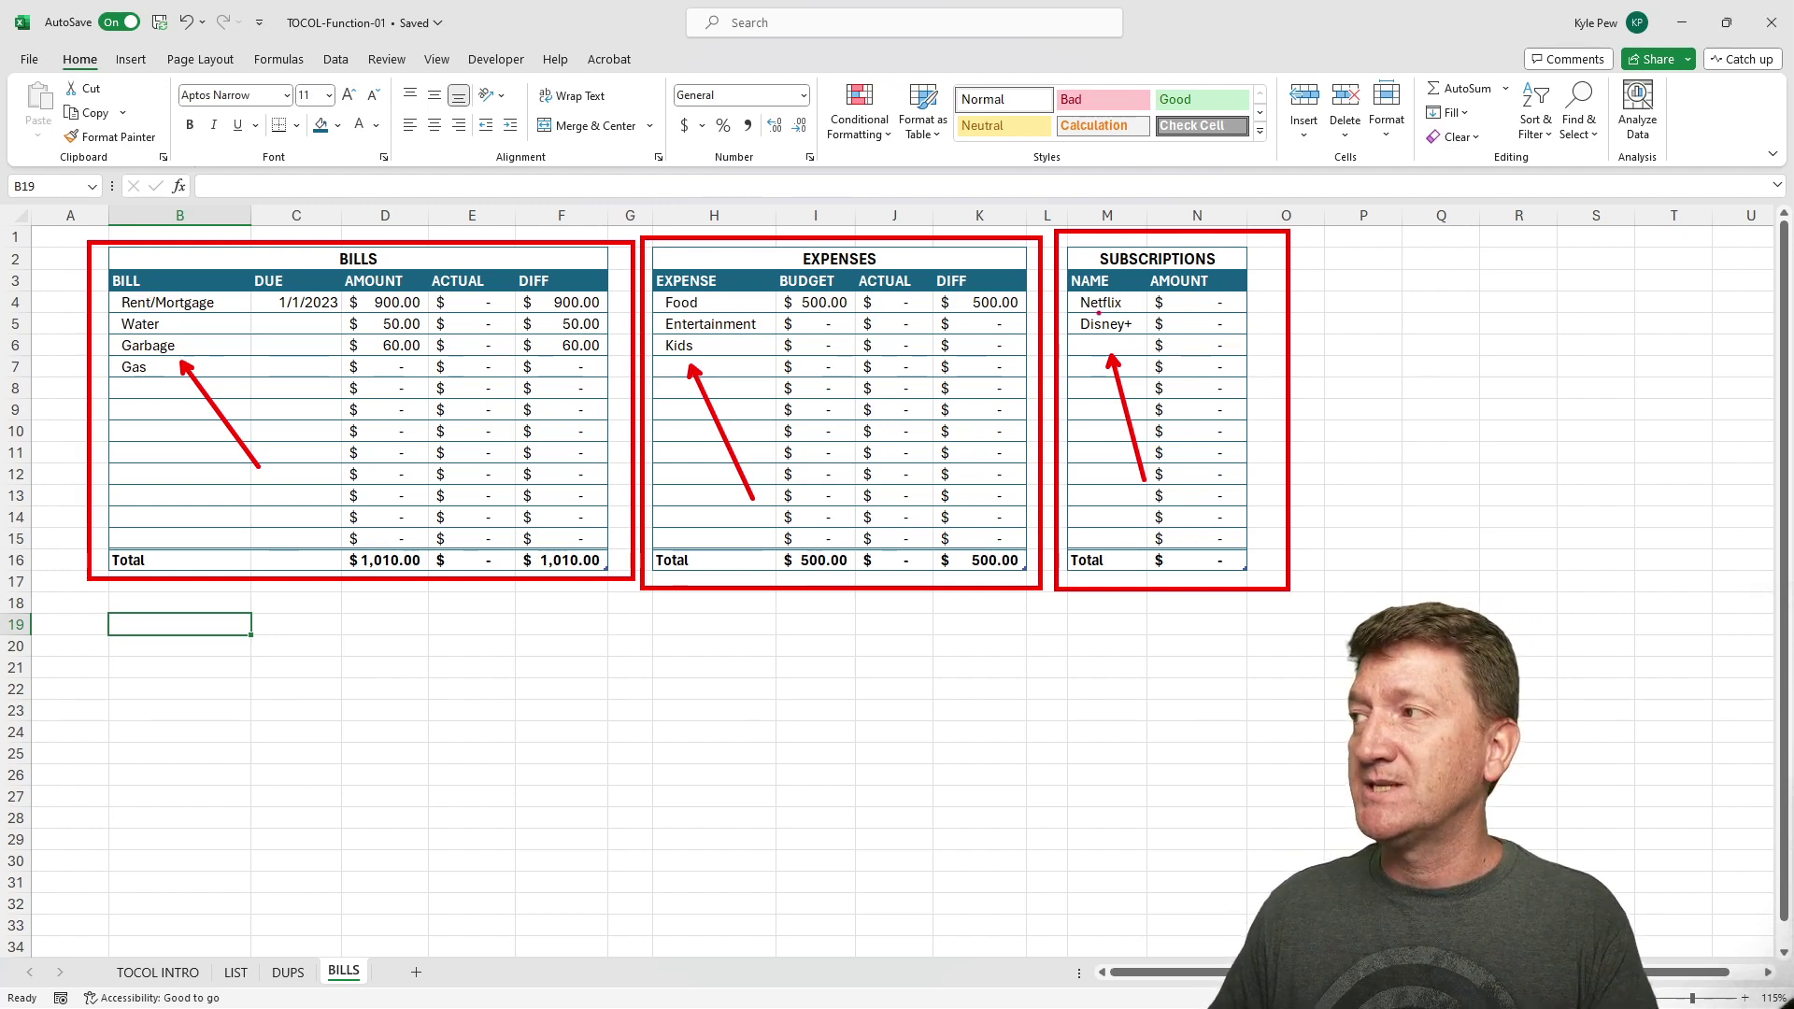
{"action": "key", "text": "Escape"}
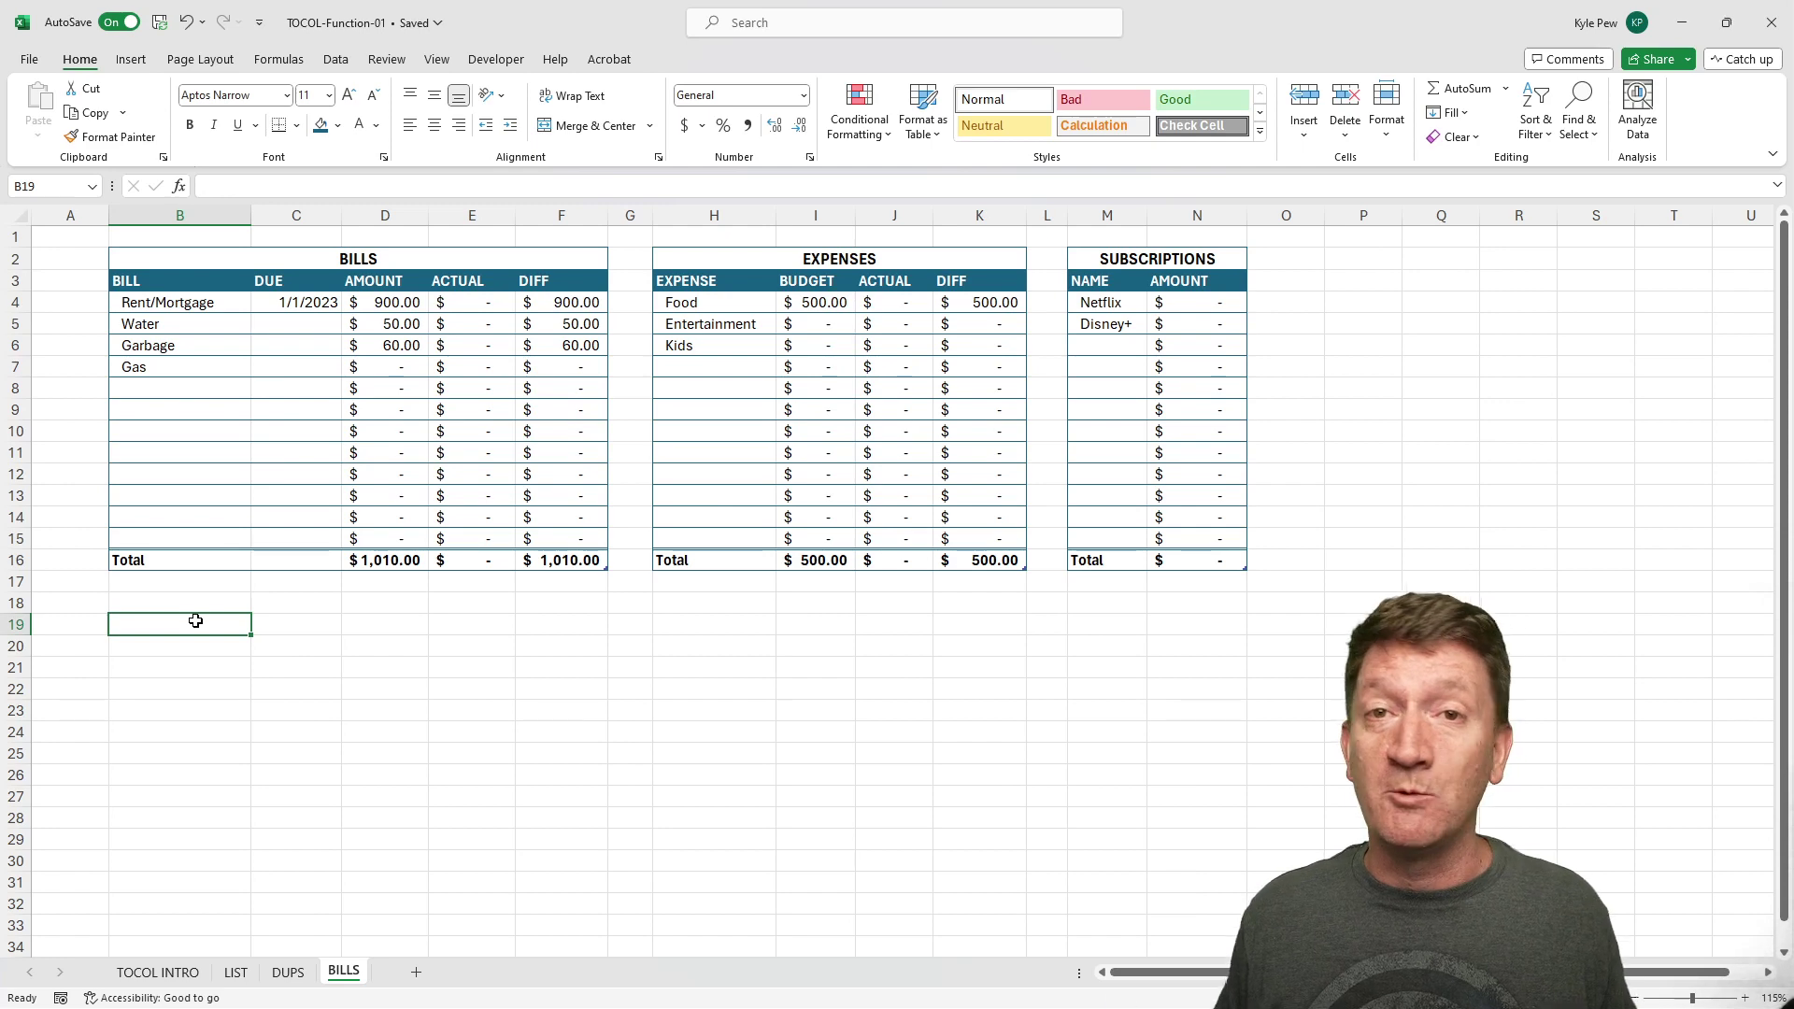
Start a TOCOL formula in B19 with the parenthesized union (tblBills[BILL],tblExpenses[EXPENSE],tblSubs[NAME]) as its array
{"action": "type", "text": "=toc"}
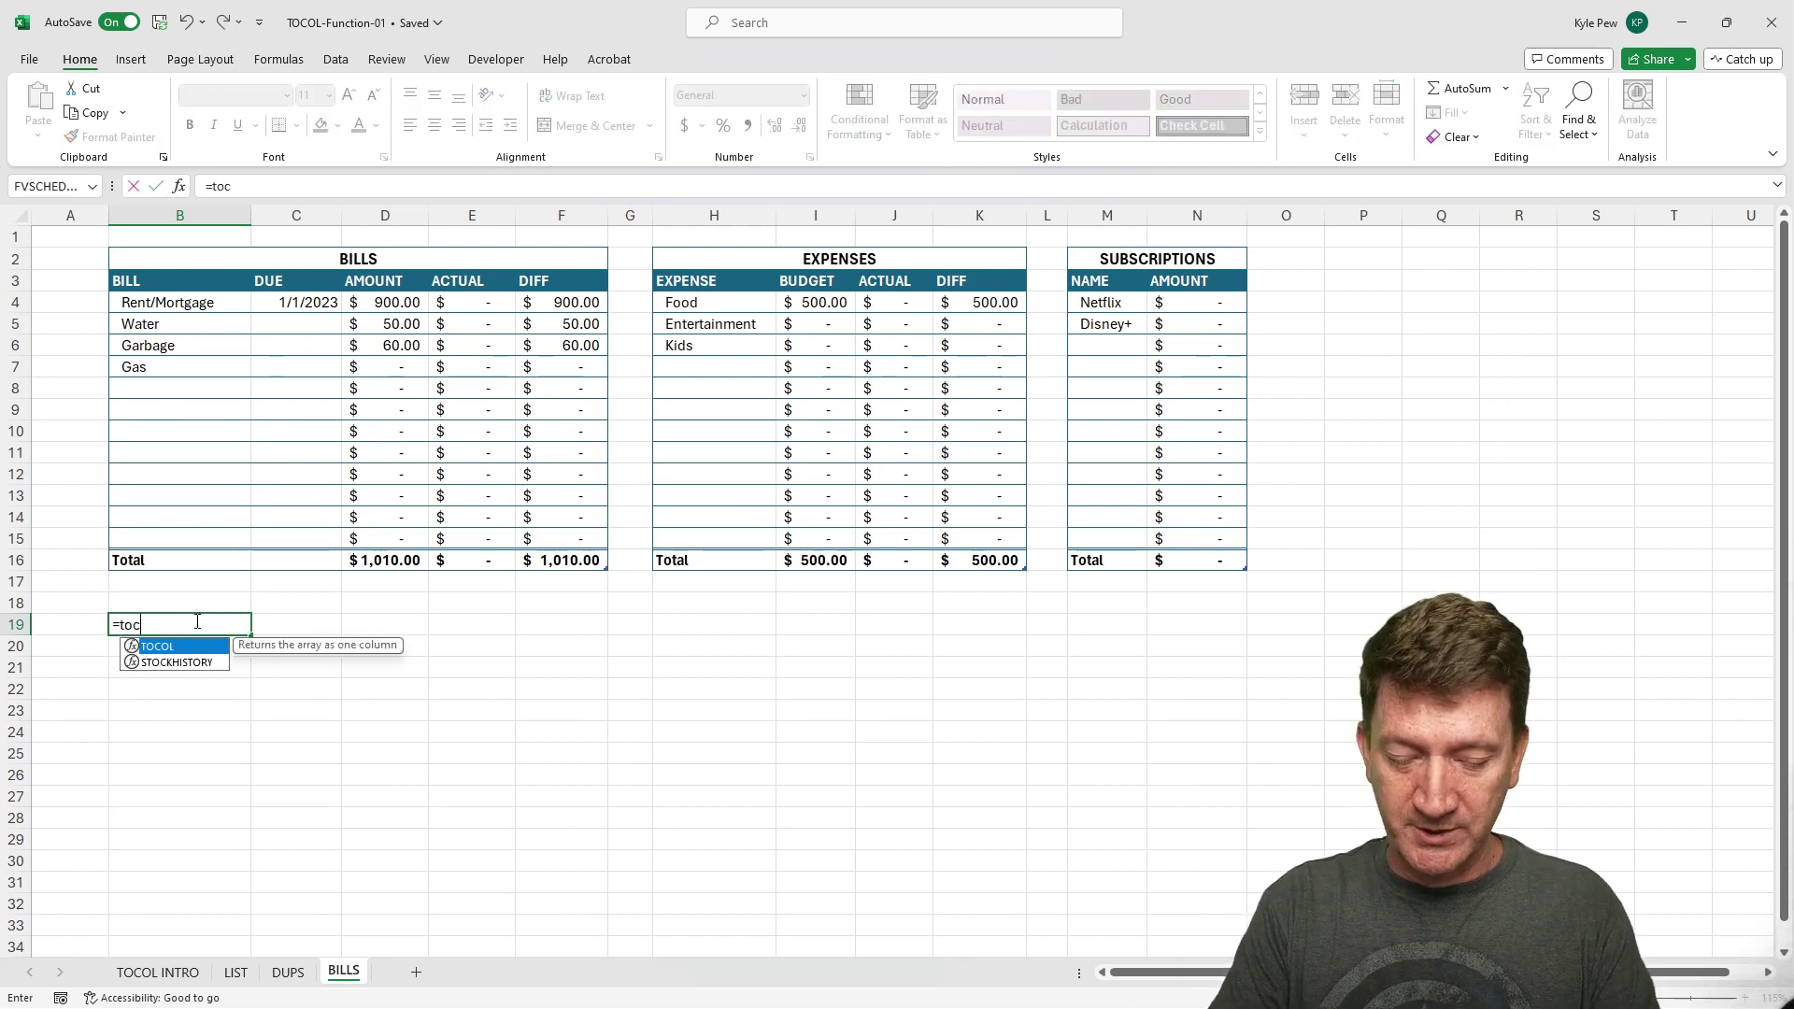
{"action": "key", "text": "Tab"}
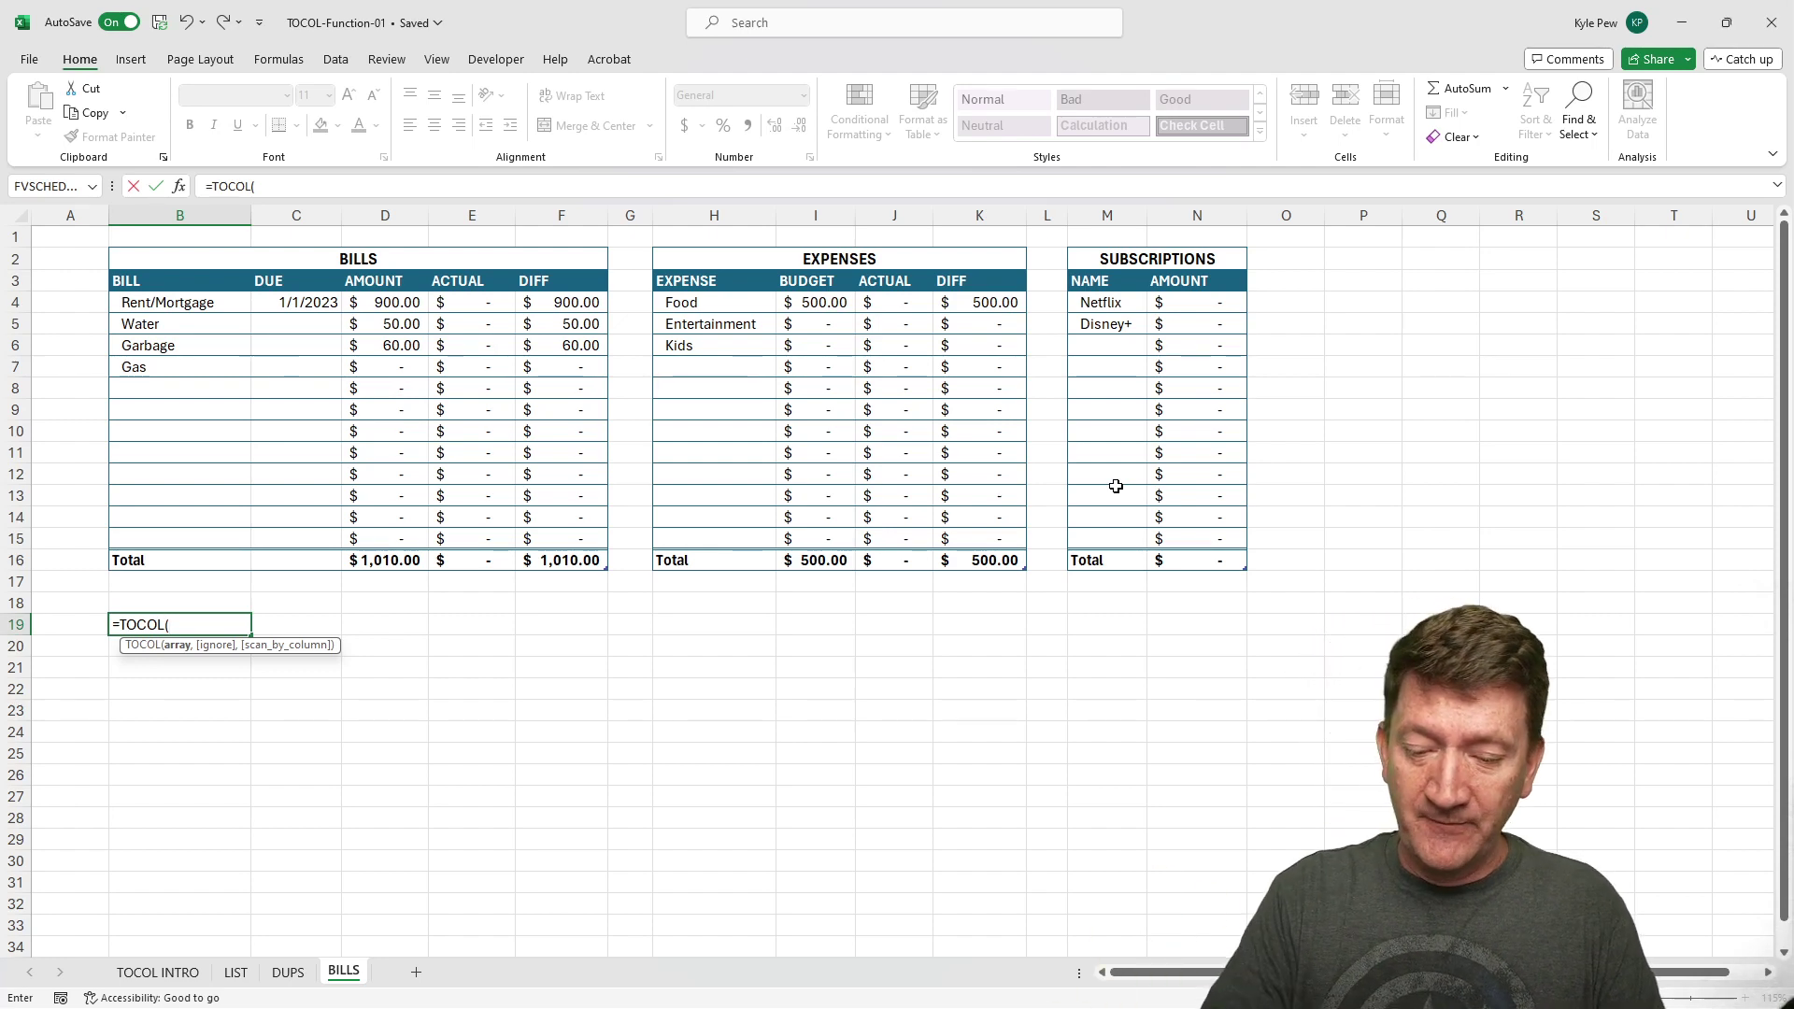
{"action": "type", "text": "("}
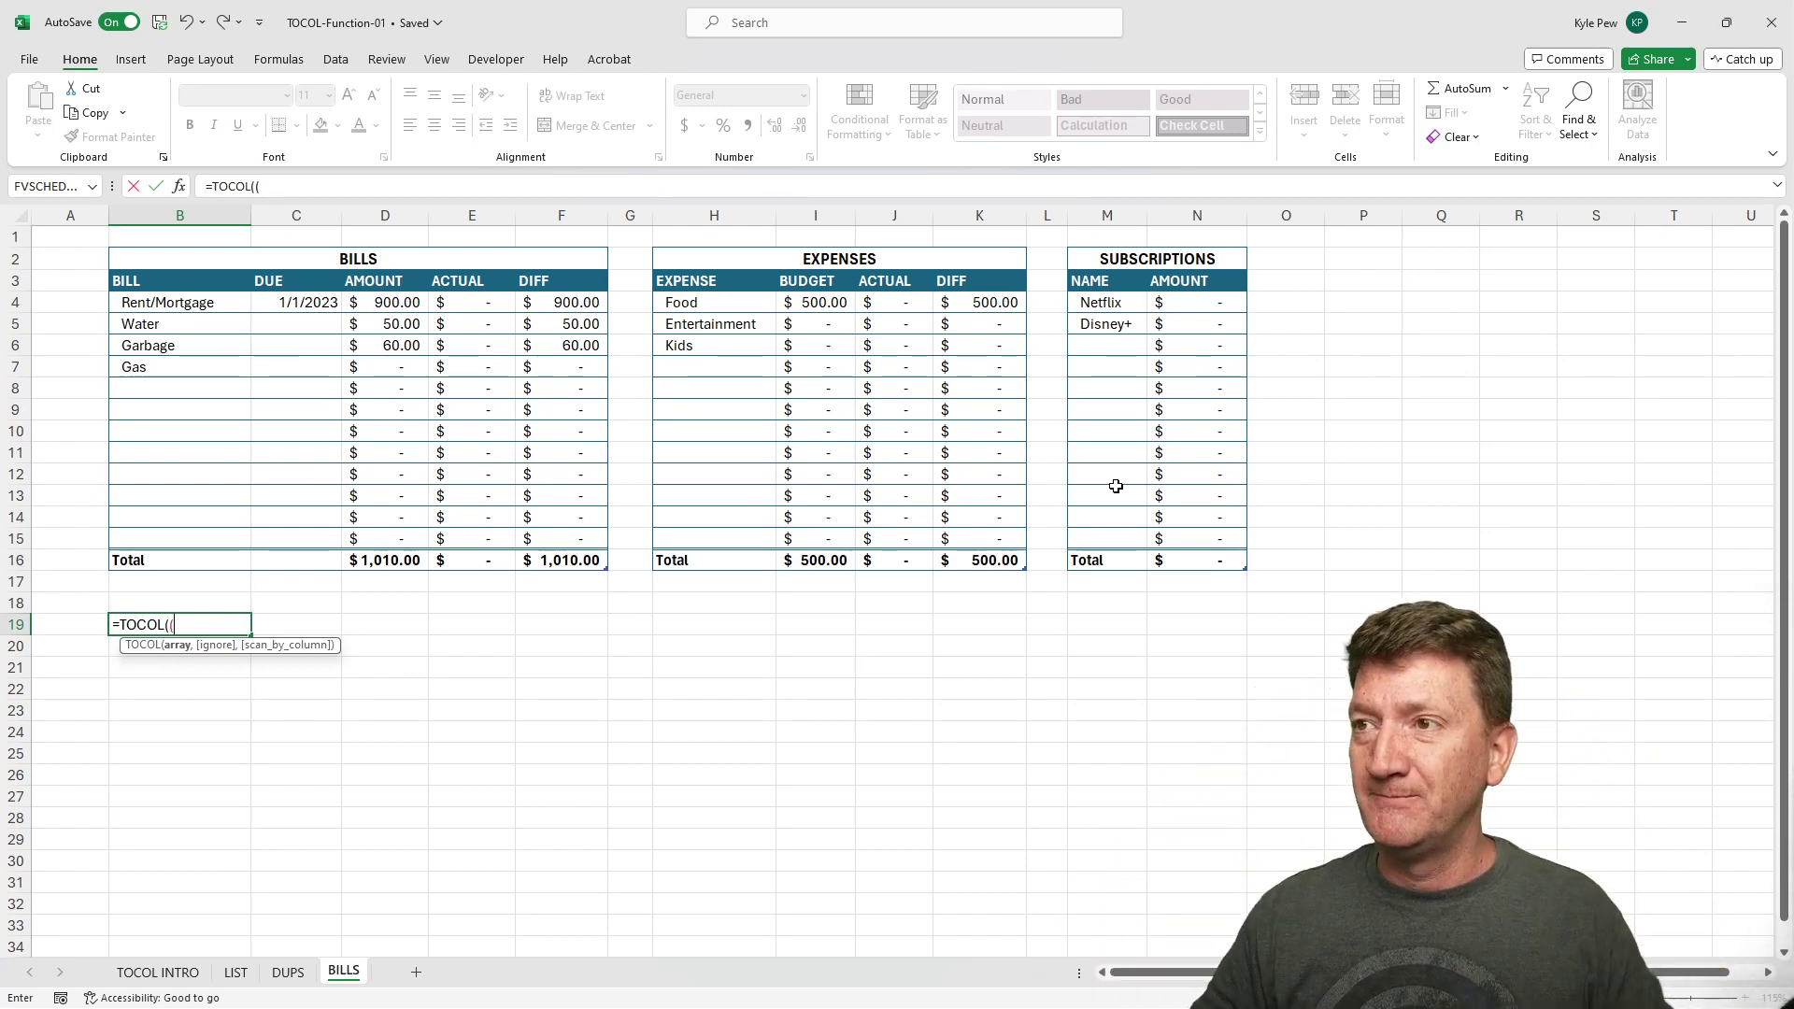
{"action": "left_click_drag", "start_coordinate": [174, 302], "coordinate": [150, 539]}
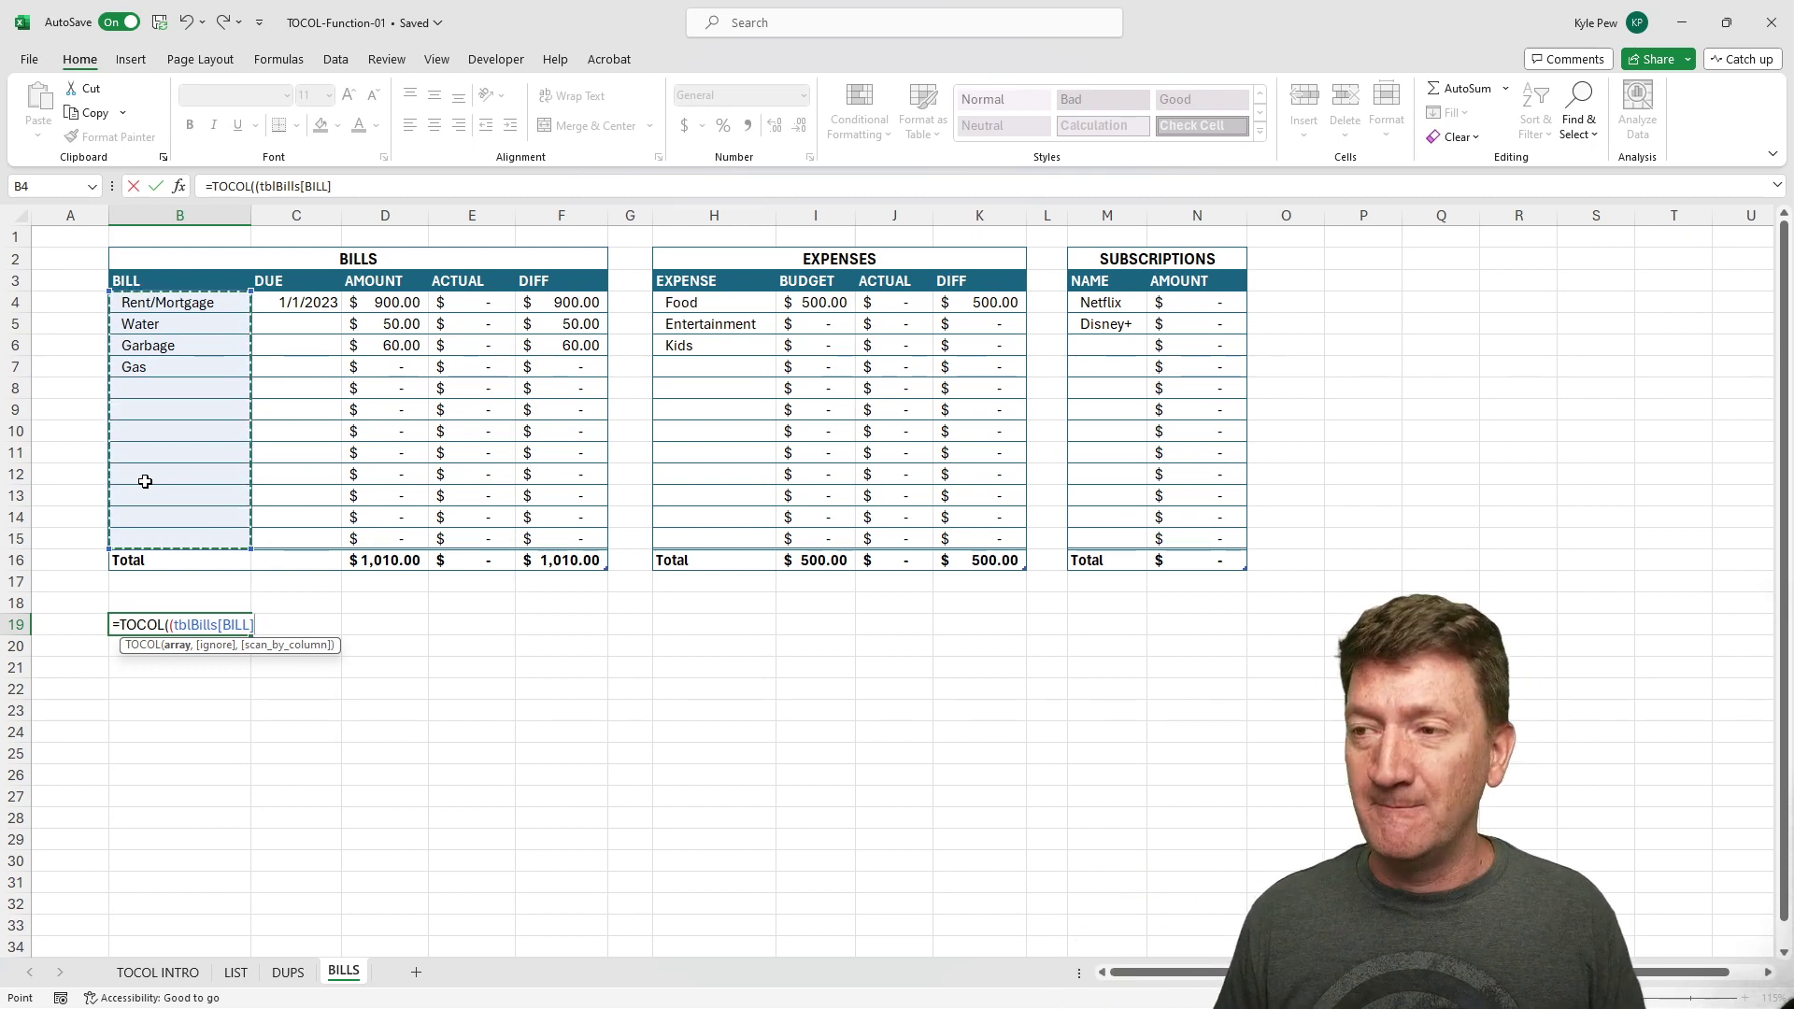
{"action": "type", "text": ","}
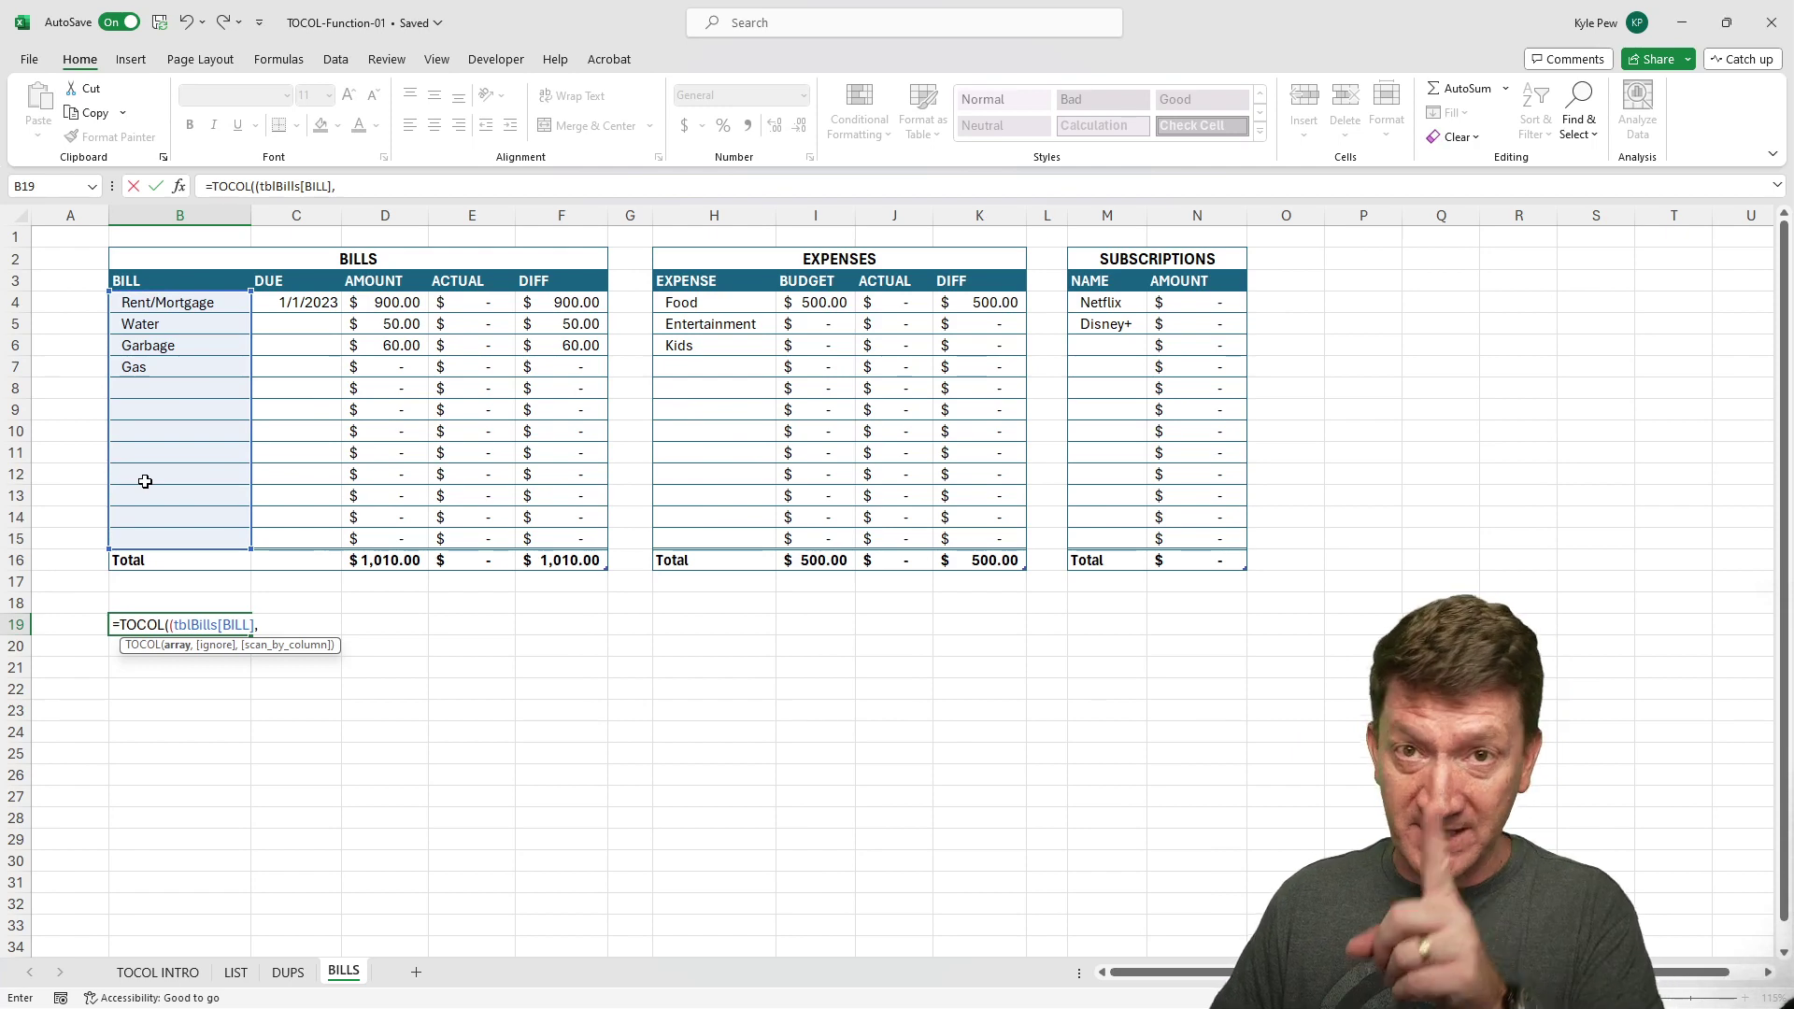
{"action": "left_click_drag", "start_coordinate": [682, 302], "coordinate": [682, 545]}
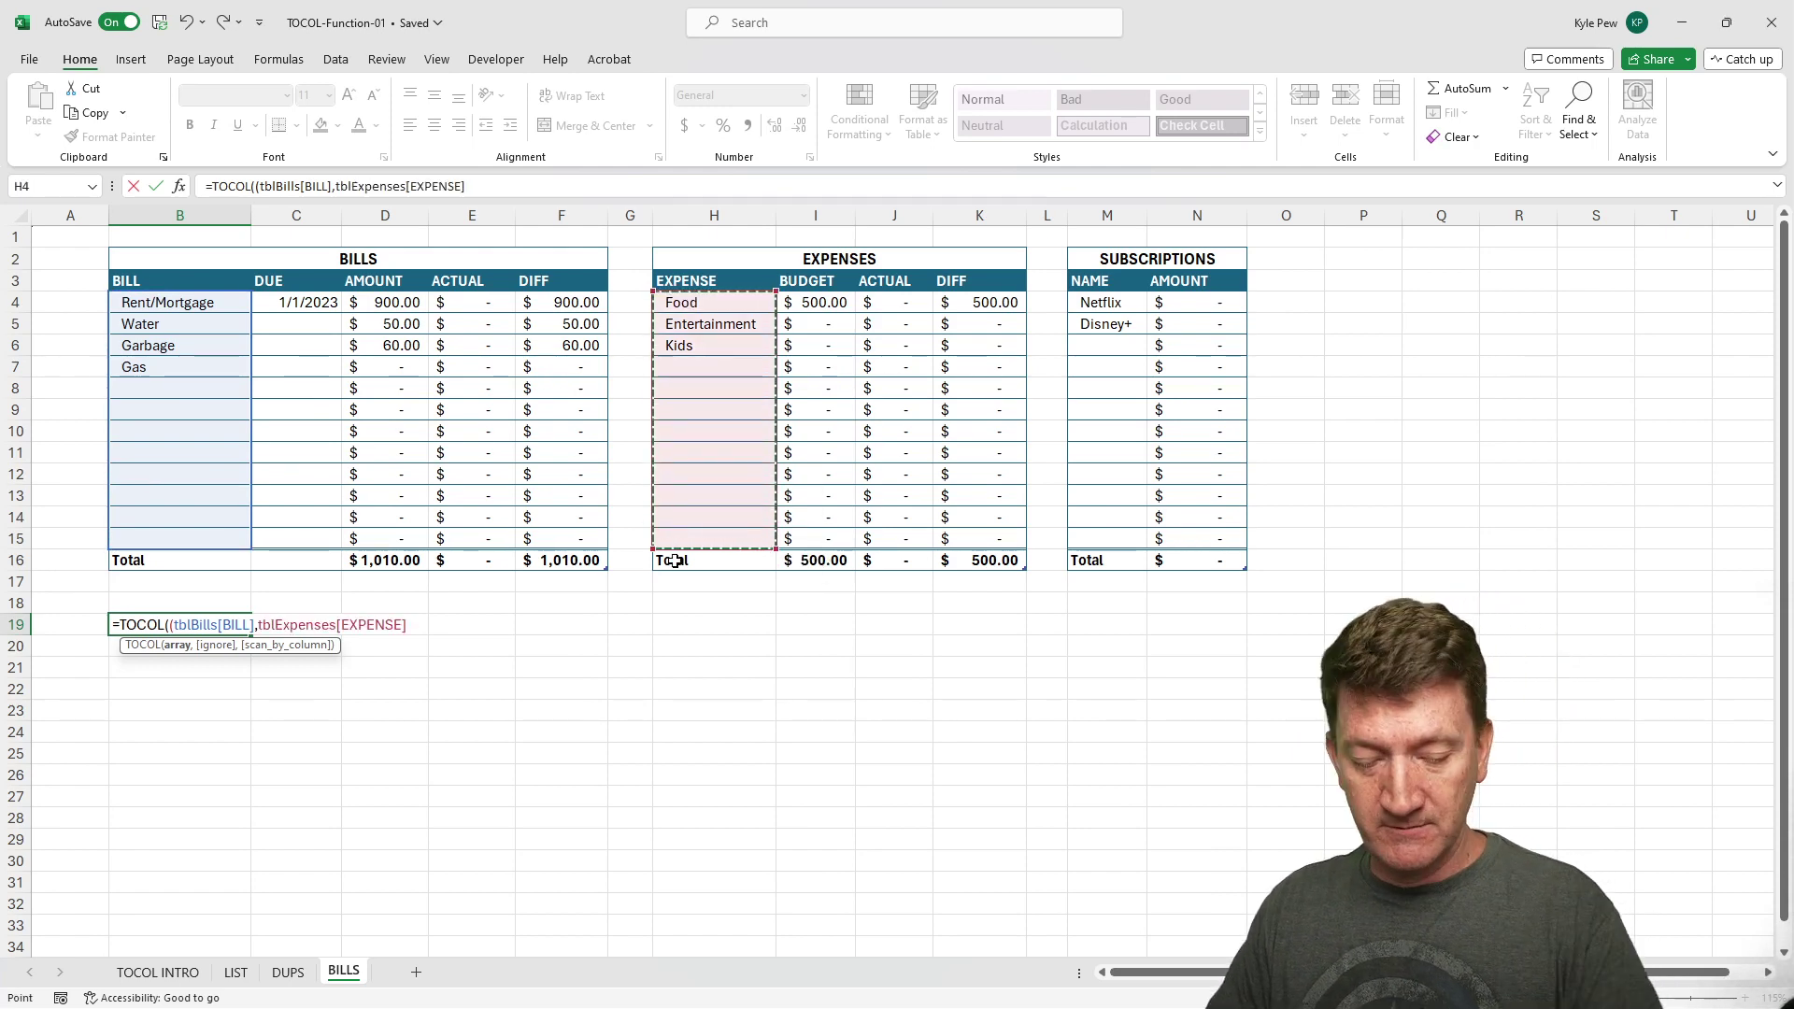
{"action": "type", "text": ","}
{"action": "left_click_drag", "start_coordinate": [1096, 302], "coordinate": [1078, 542]}
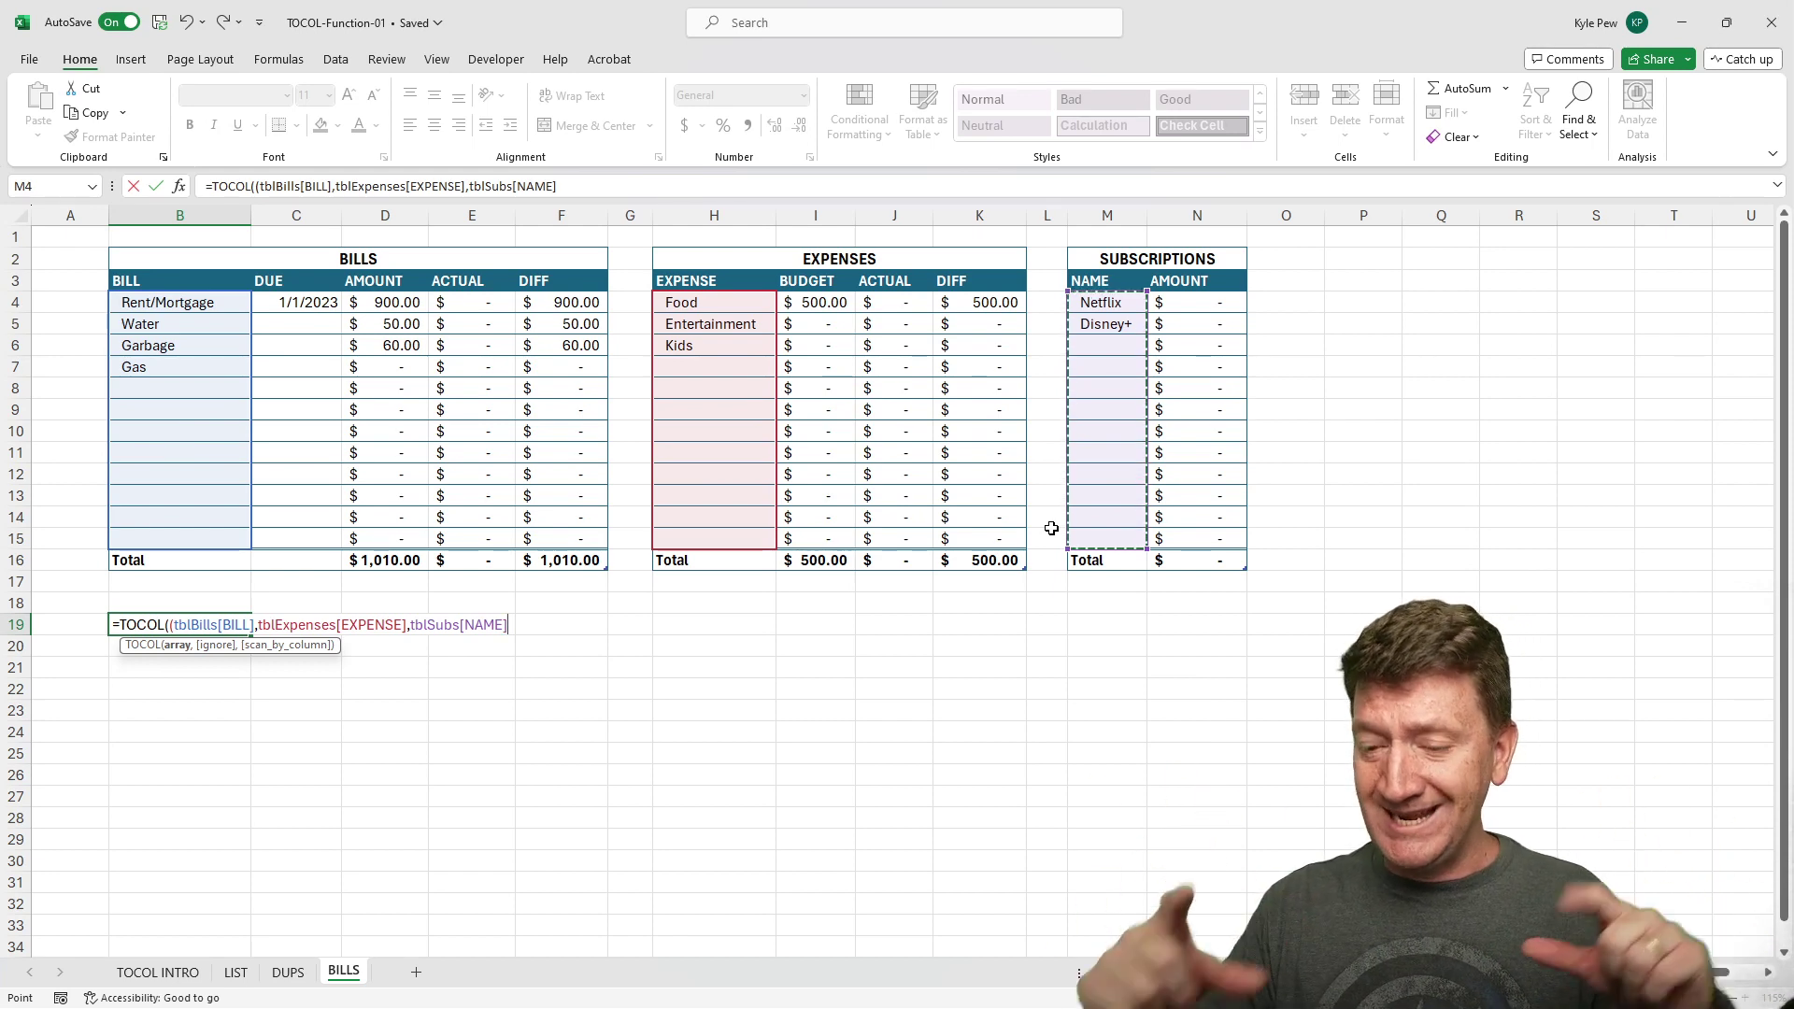
{"action": "type", "text": ")"}
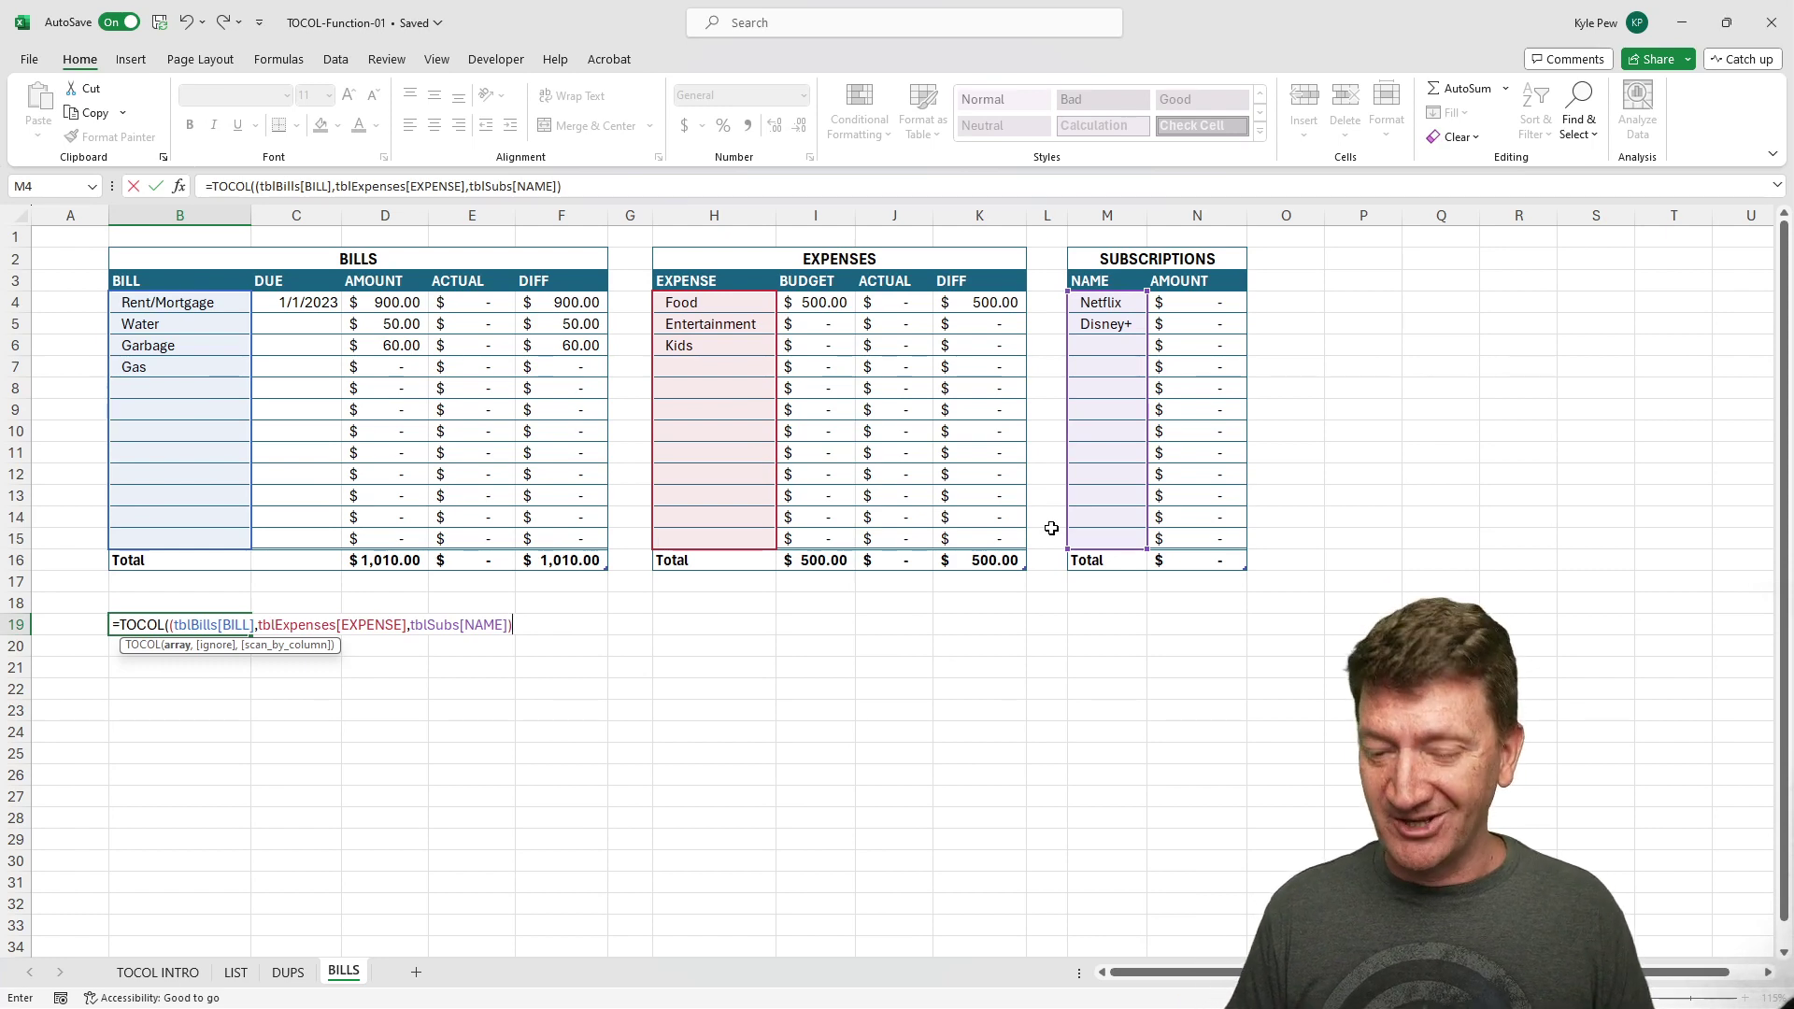
Set the B19 formula's ignore argument to 1 for blanks, enter the completed formula, and select C19 beside the stacked list
{"action": "type", "text": ","}
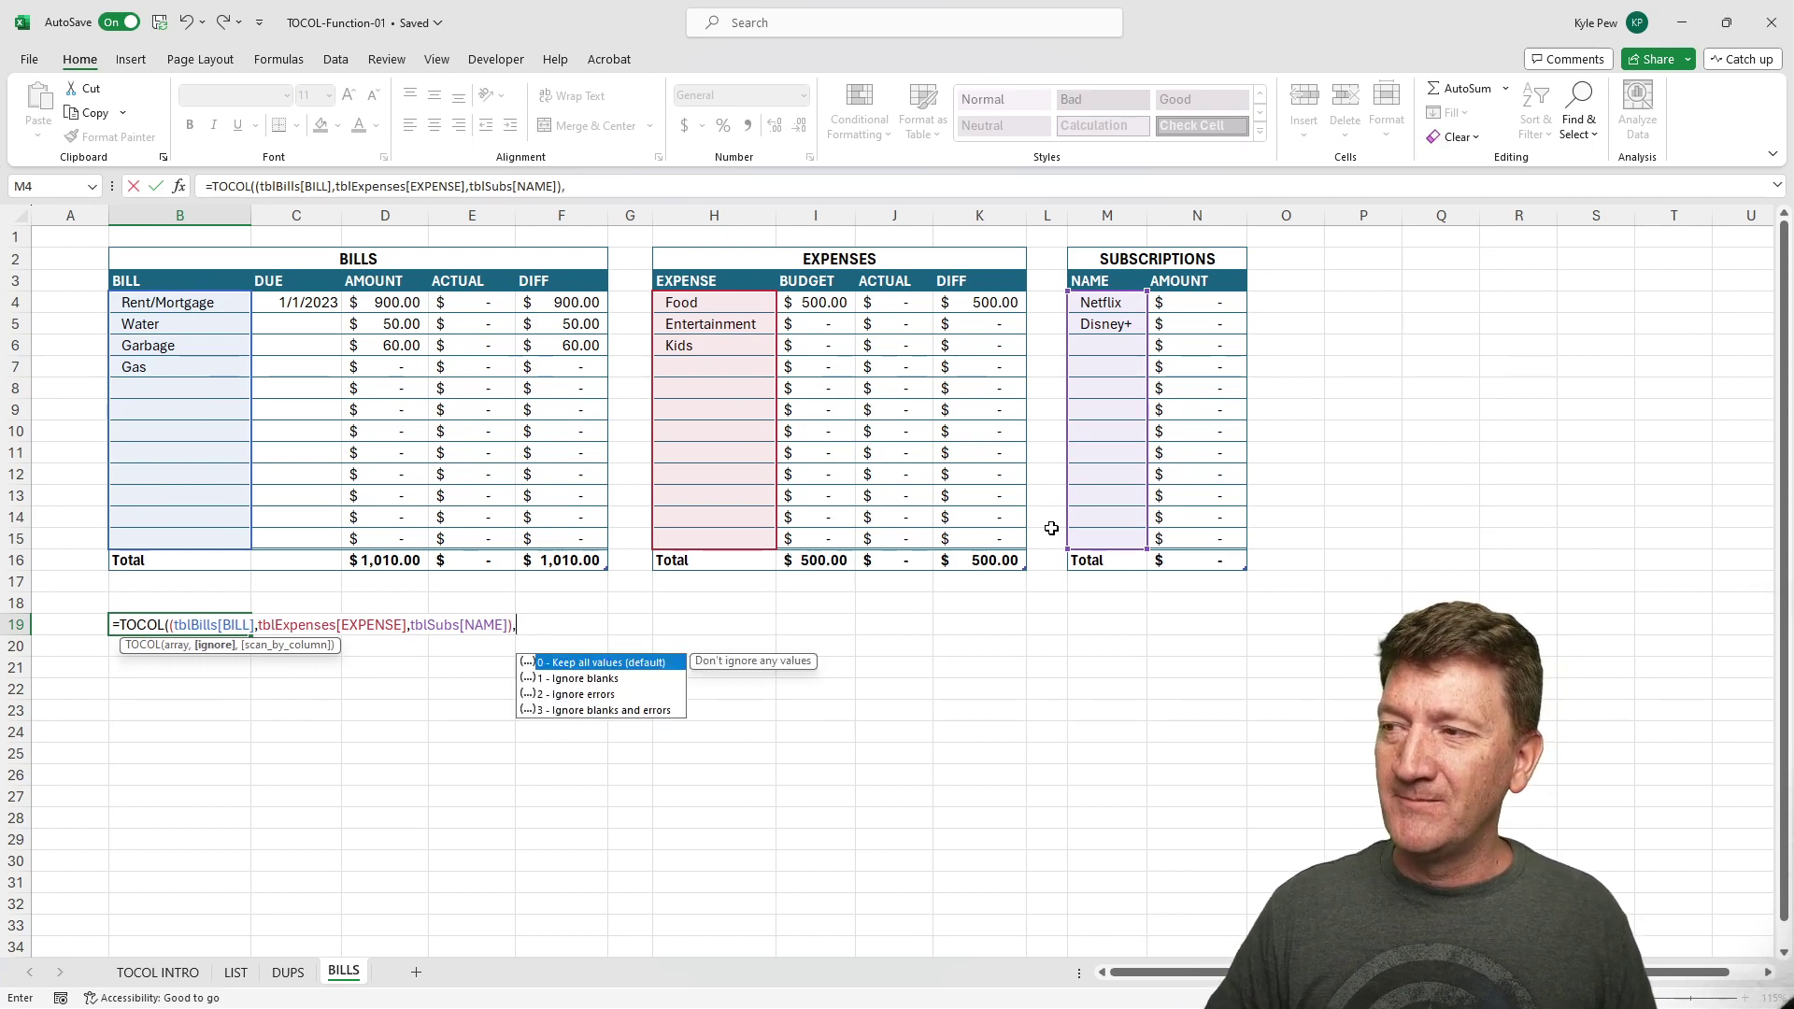
{"action": "key", "text": "Down"}
{"action": "key", "text": "Tab"}
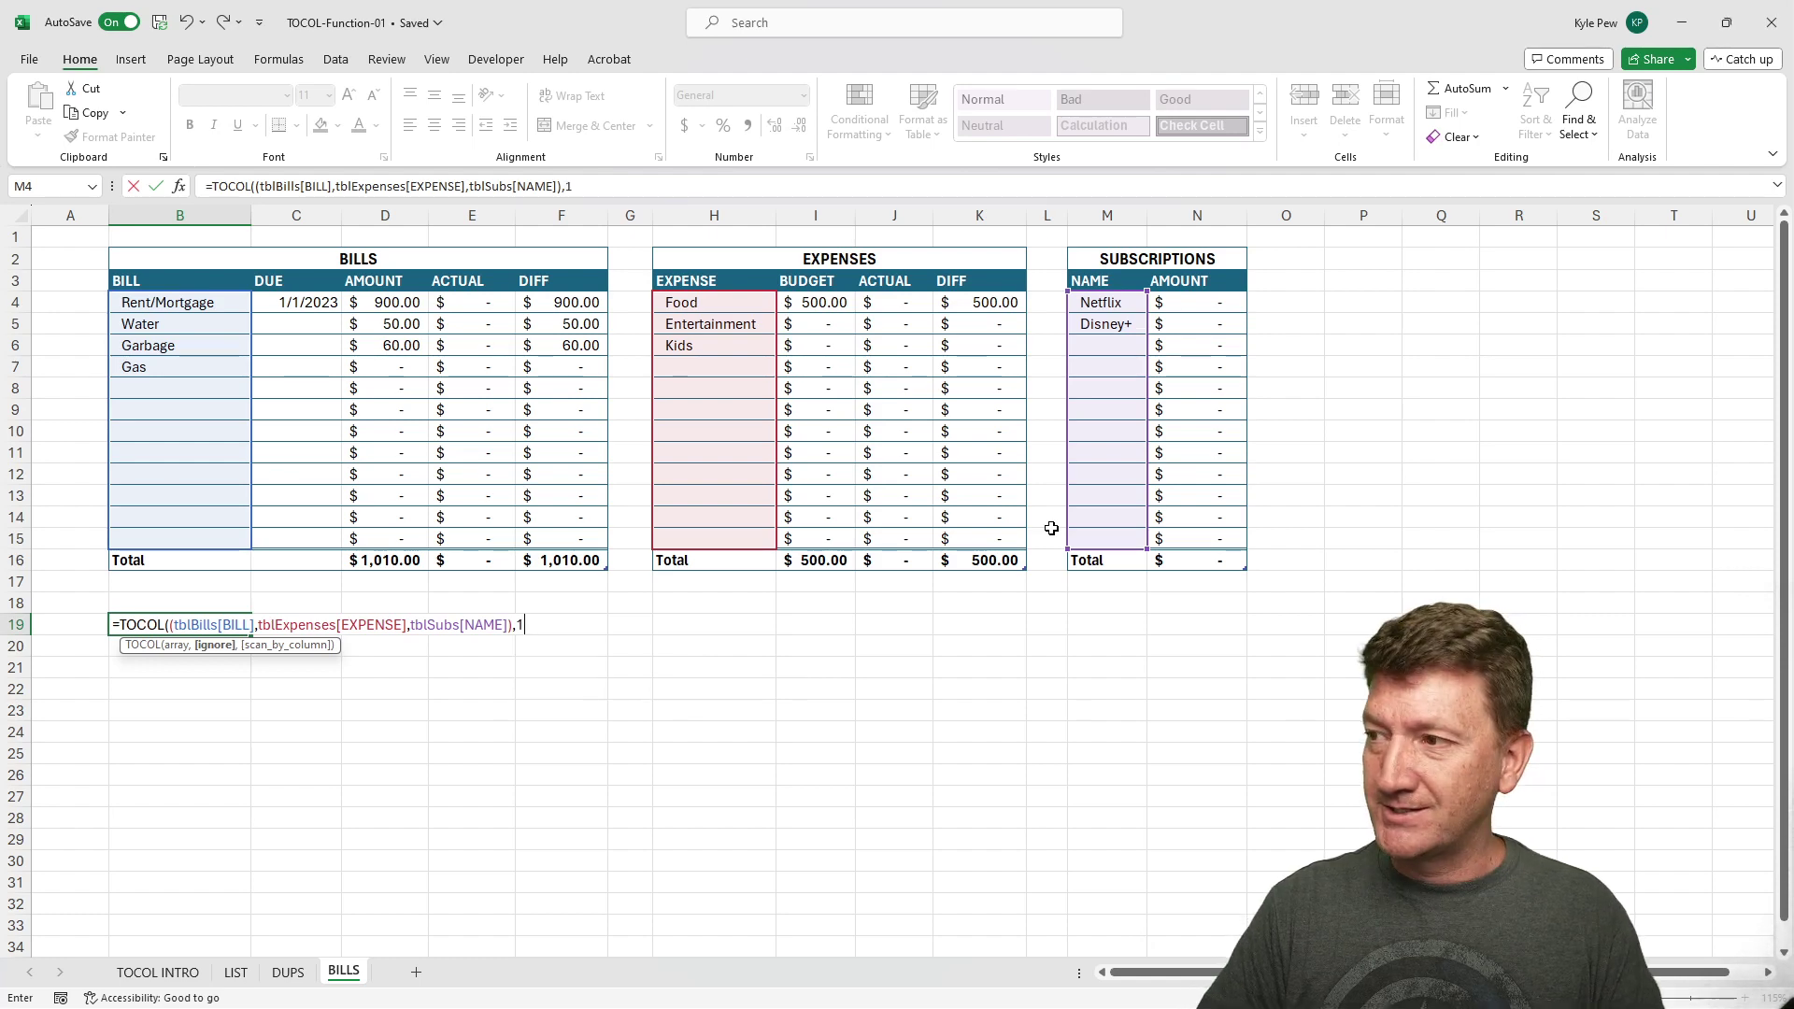
{"action": "type", "text": ")"}
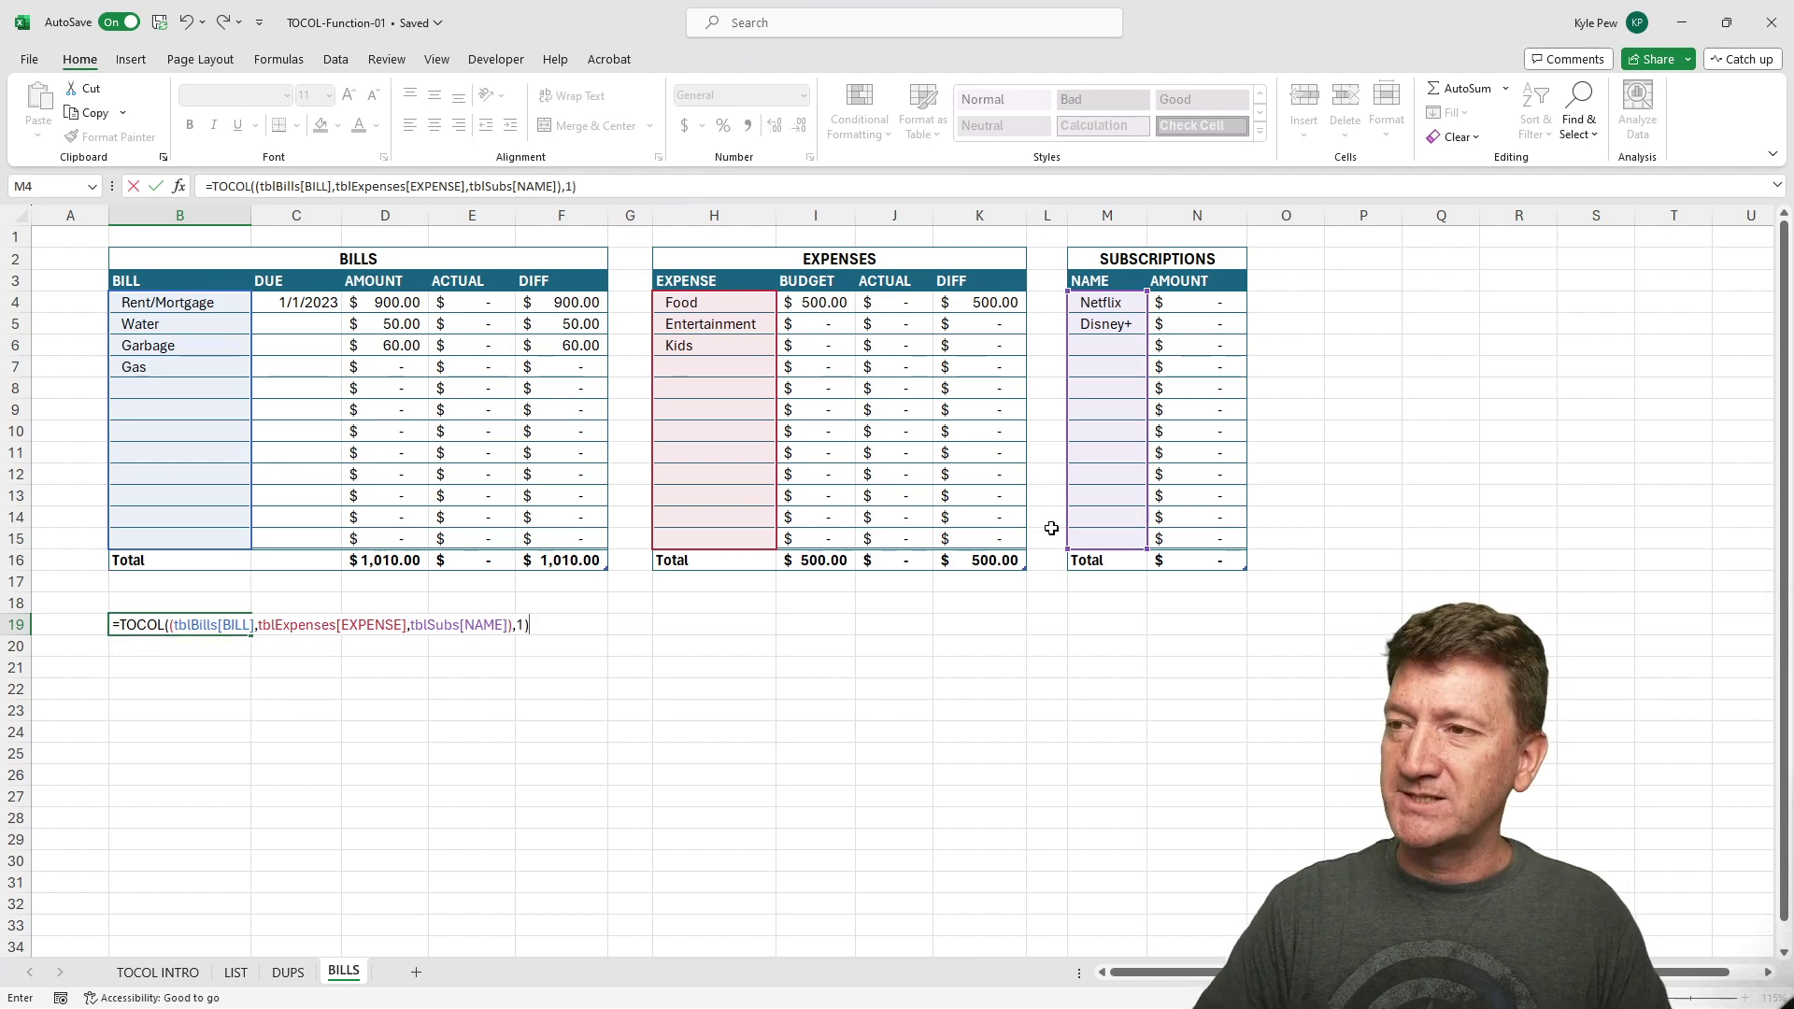
{"action": "key", "text": "Return"}
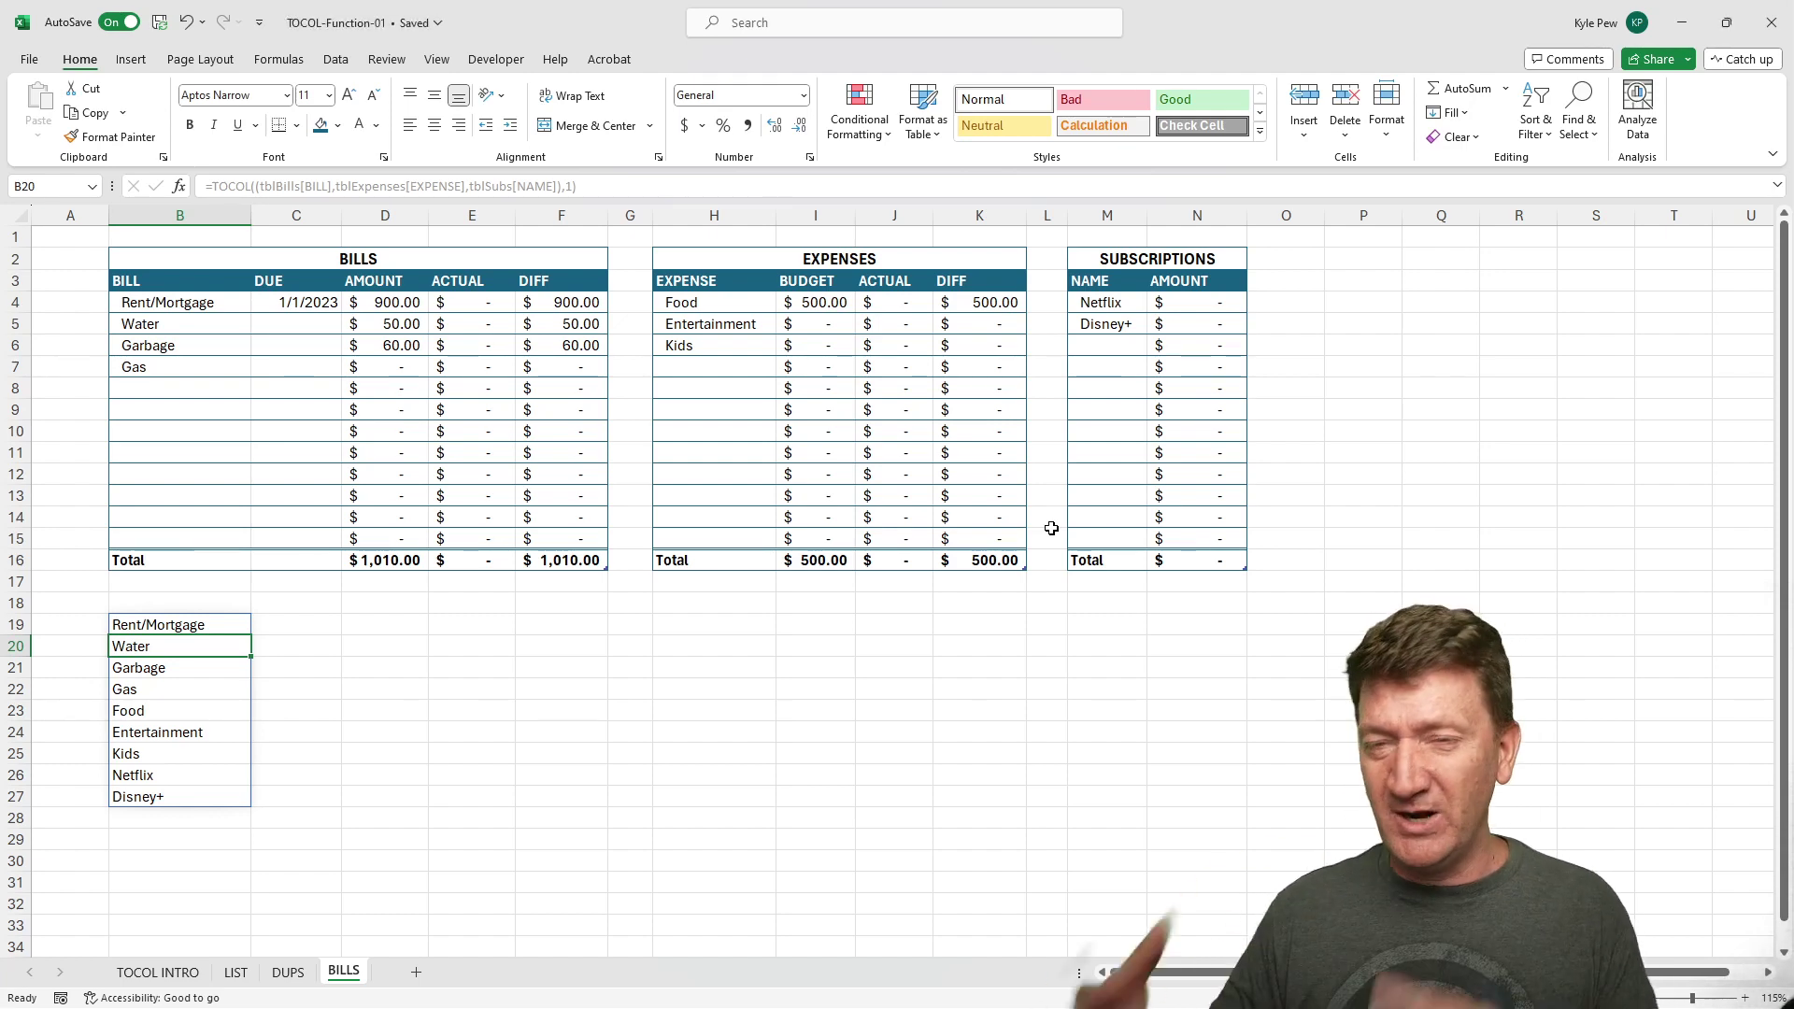
{"action": "left_click", "coordinate": [280, 622]}
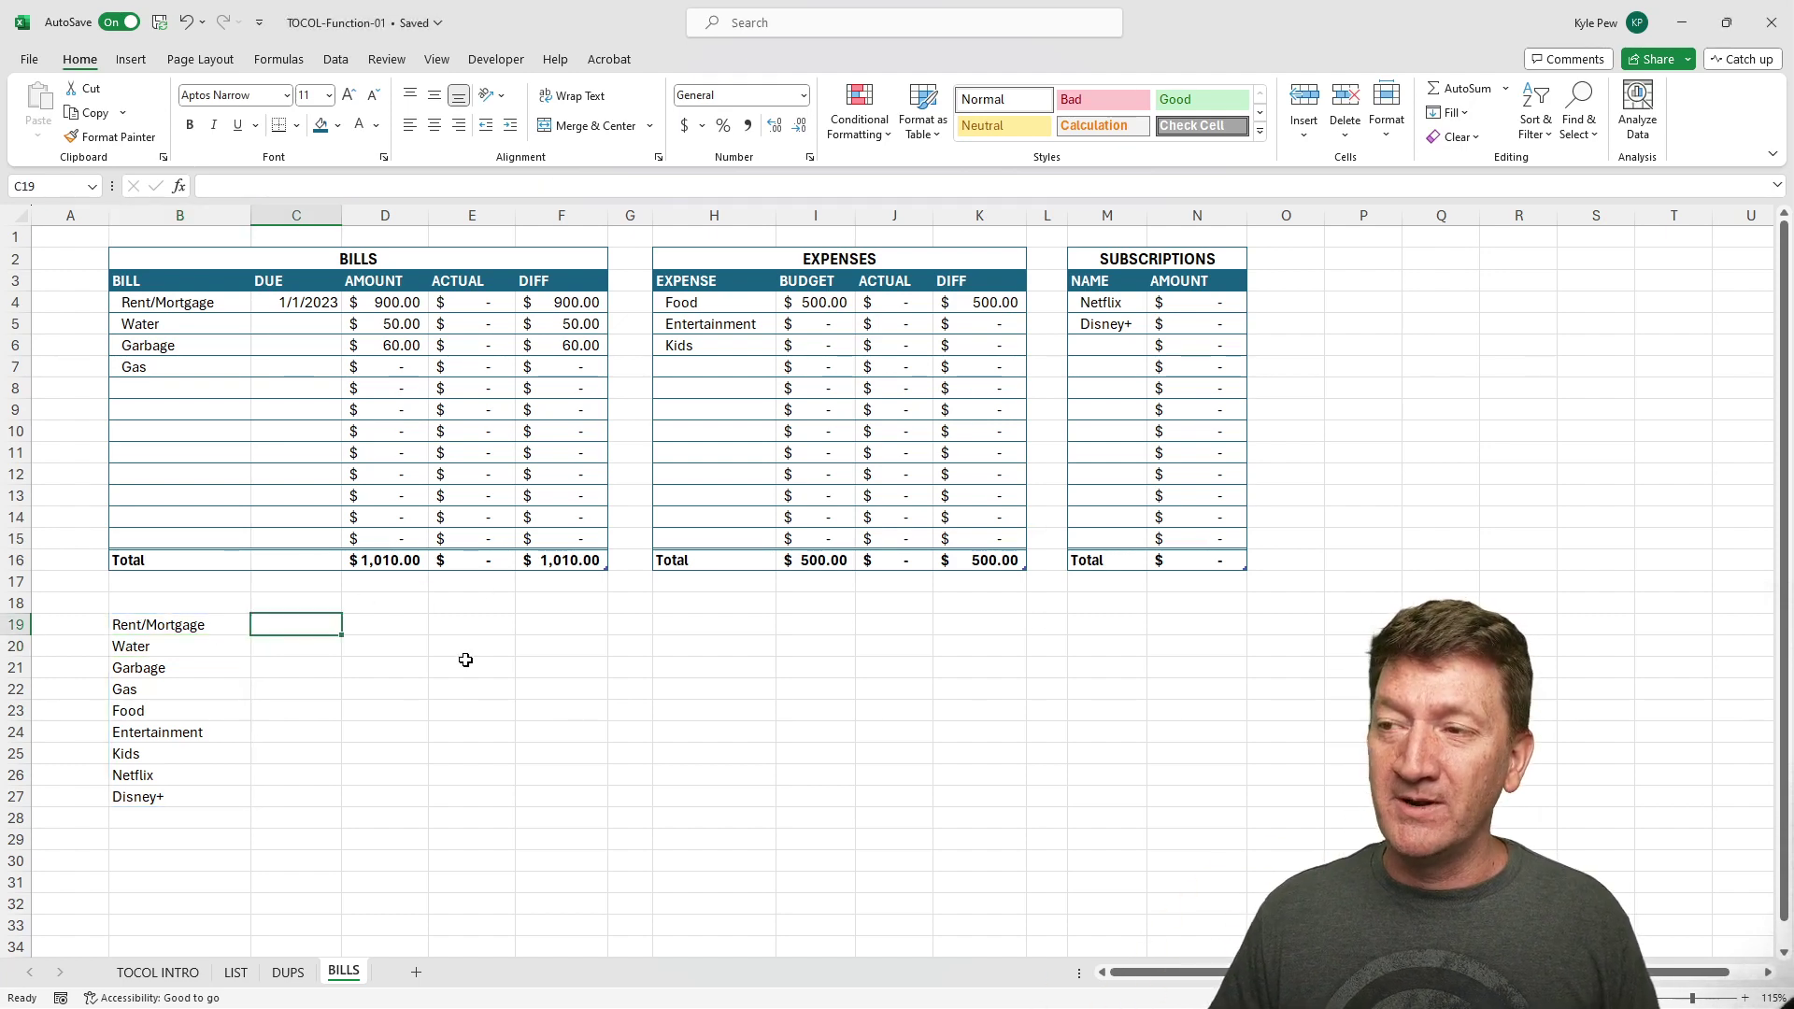